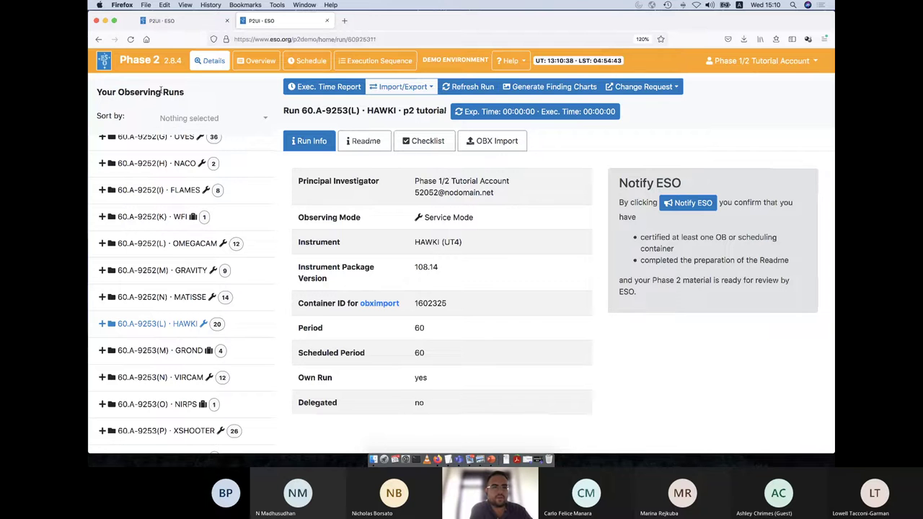
# Expand the HAWKI run 60.A-9253(L) and its HAWKI Tutorial folder
pyautogui.scroll(10, 148, 389)
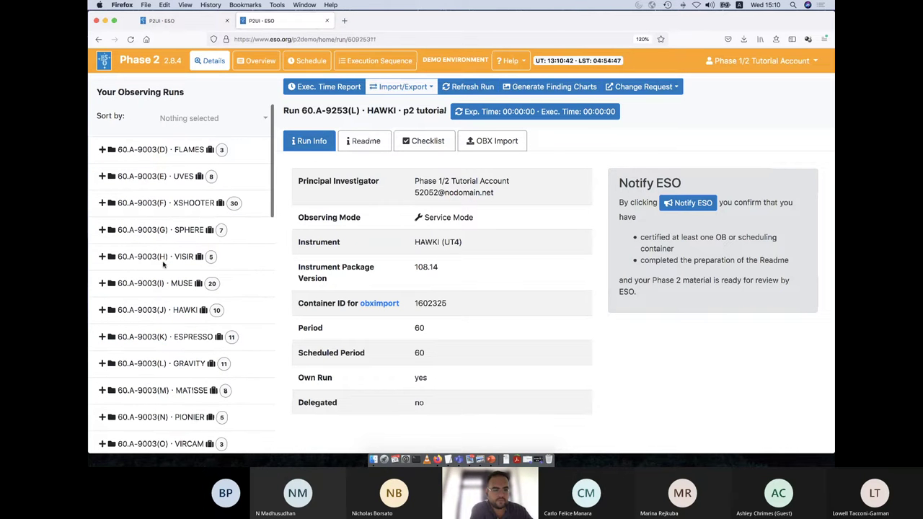
pyautogui.scroll(-10, 163, 265)
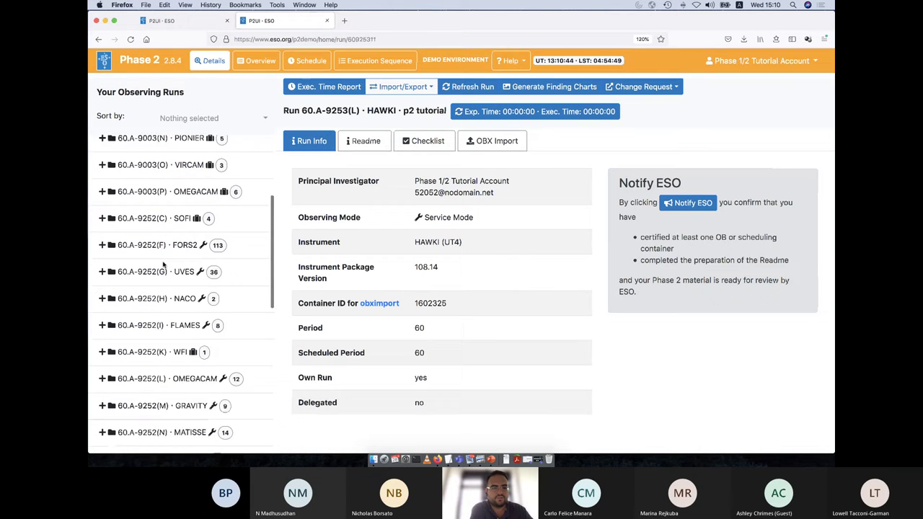
pyautogui.scroll(3, 163, 265)
pyautogui.scroll(4, 163, 265)
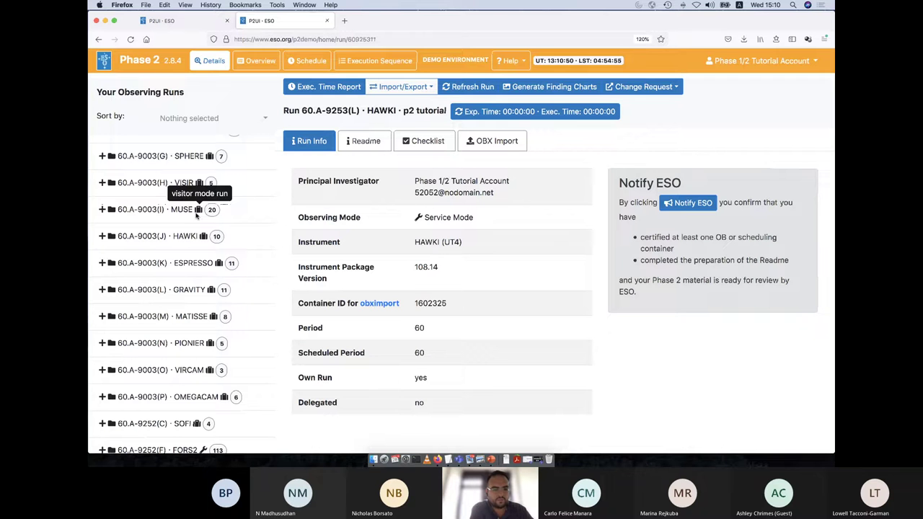
pyautogui.scroll(-1, 195, 215)
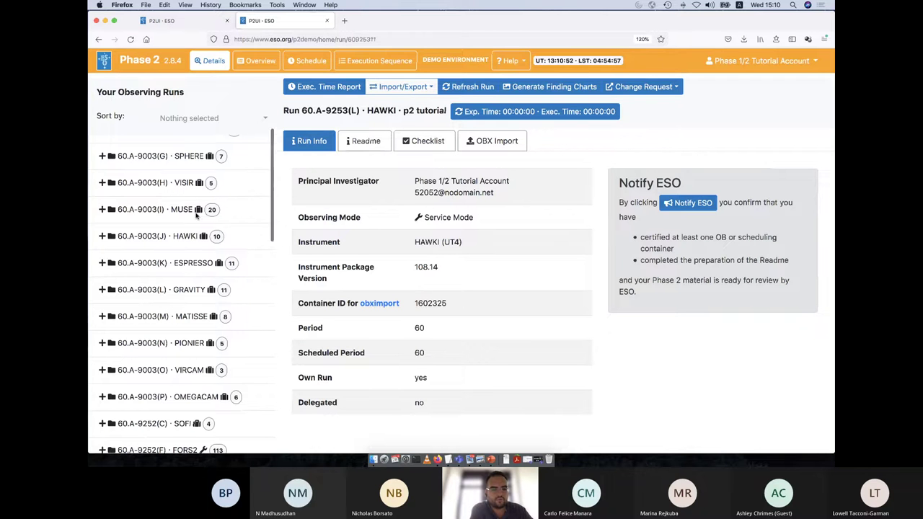
pyautogui.scroll(-10, 195, 215)
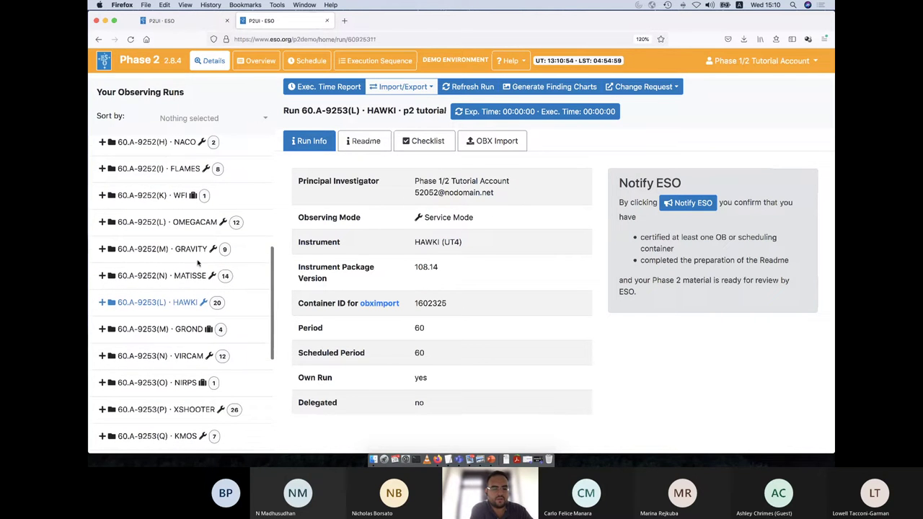
pyautogui.scroll(-1, 202, 278)
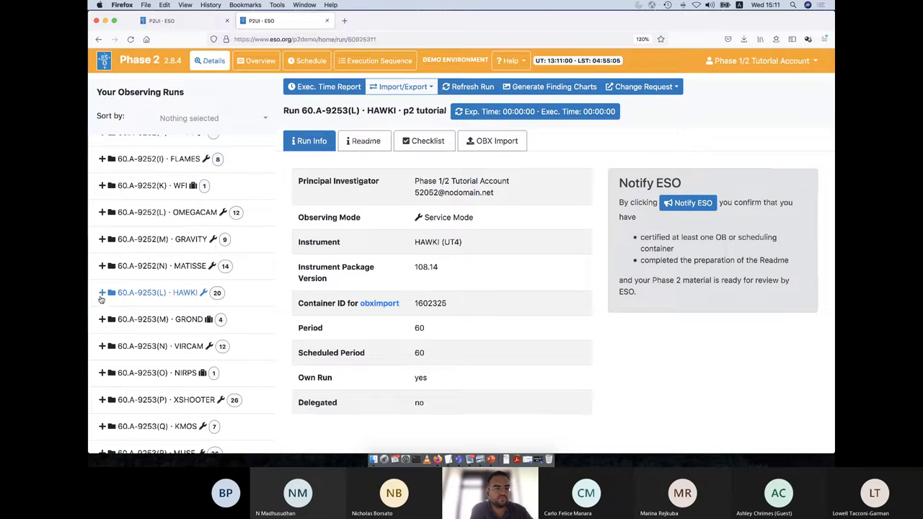
pyautogui.click(103, 293)
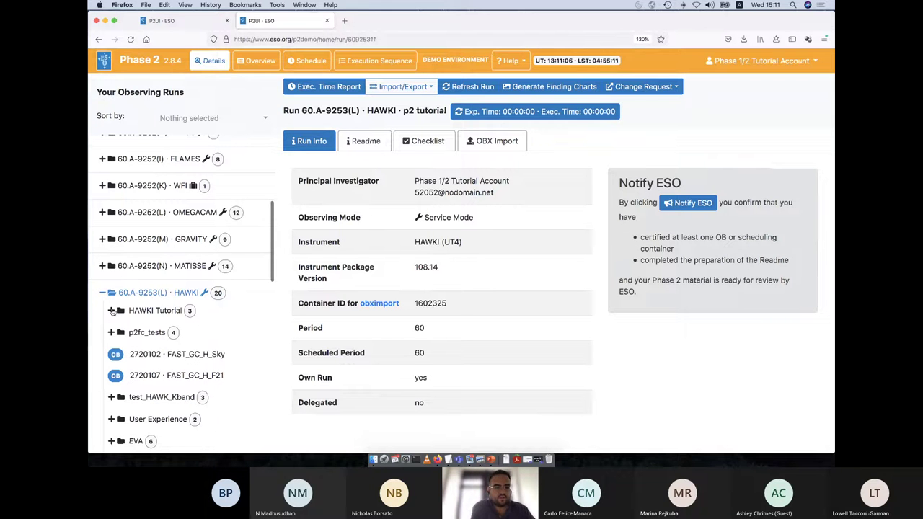
pyautogui.click(110, 310)
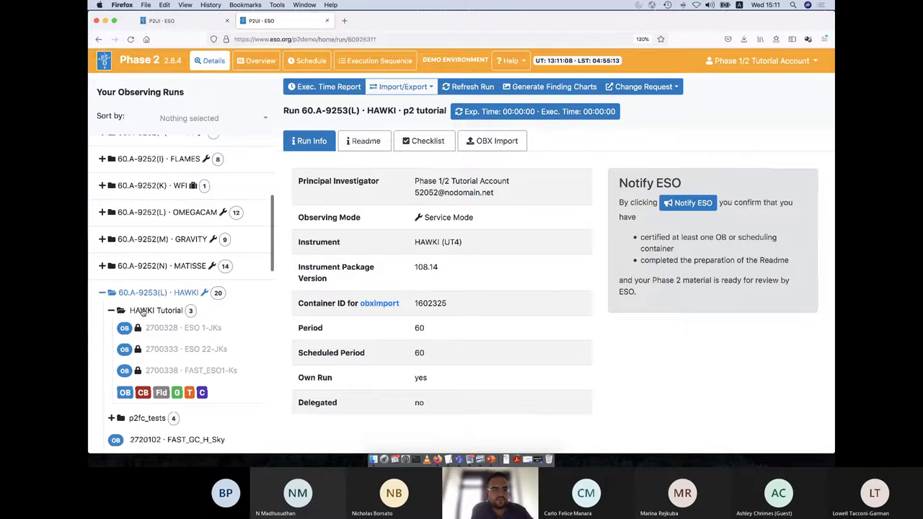
# View example OBs 2700328 ESO 1-JKs and 2700333 ESO 22-JKs, then open the empty New Folder
pyautogui.scroll(-1, 165, 296)
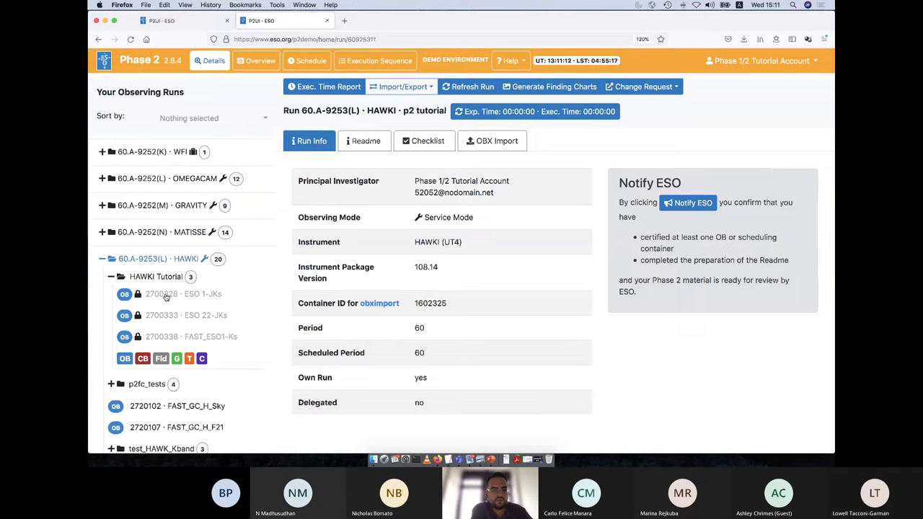
pyautogui.click(166, 295)
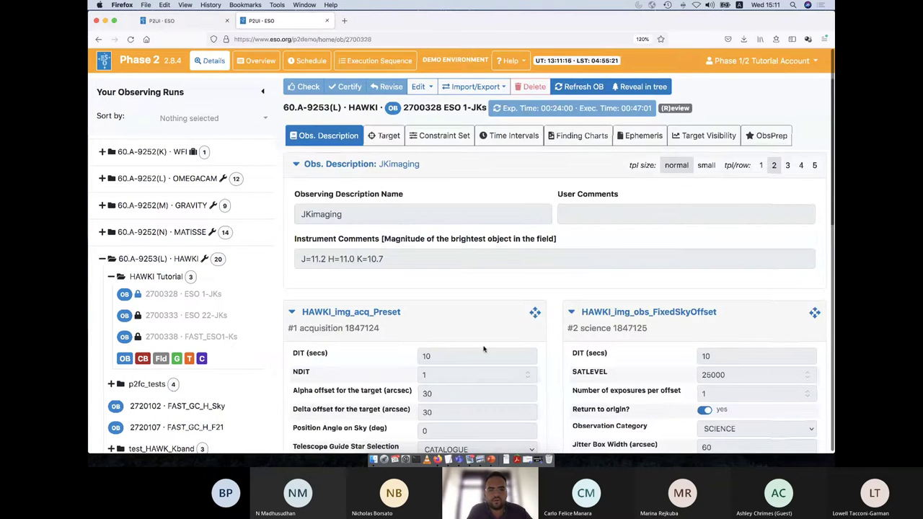
pyautogui.click(178, 317)
pyautogui.scroll(-5, 178, 318)
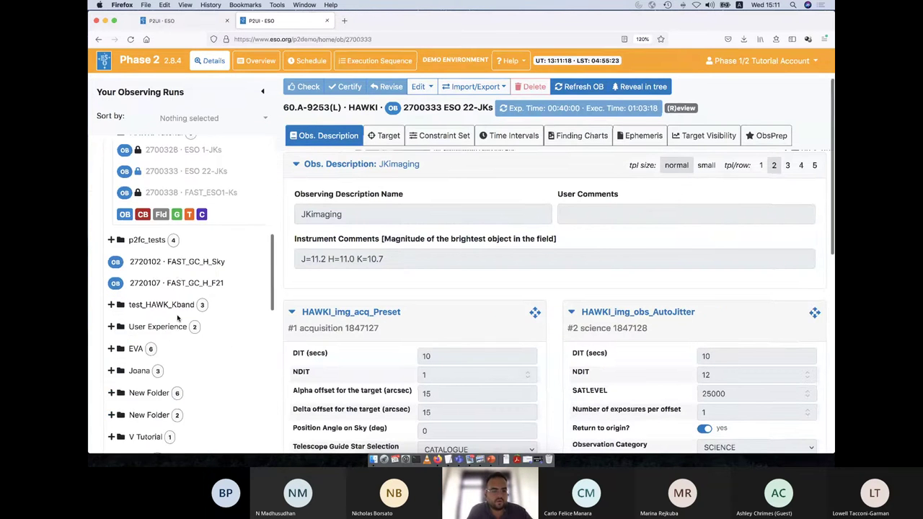
pyautogui.scroll(-5, 177, 318)
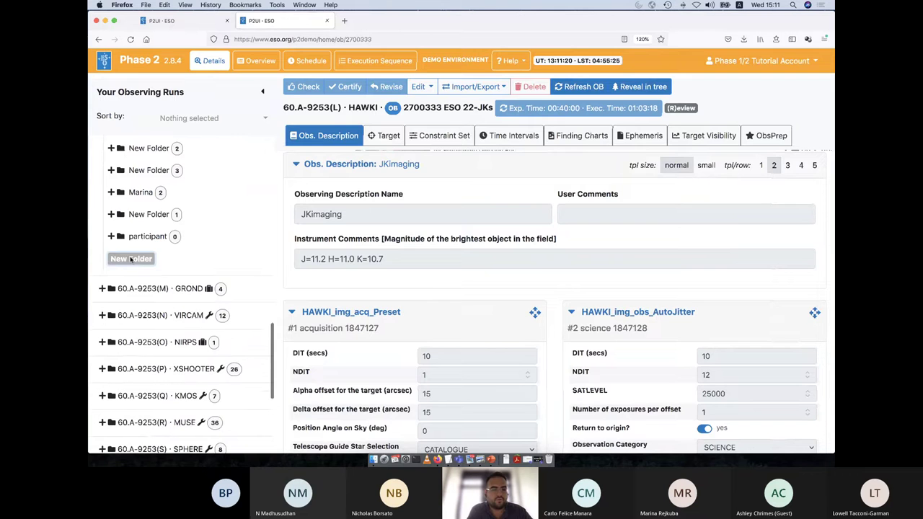
pyautogui.click(146, 260)
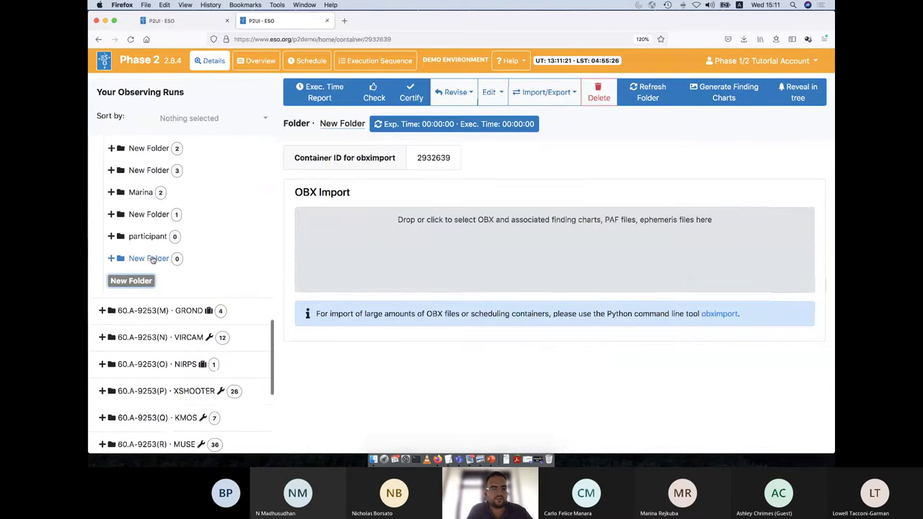
# Create OB 2932641 (No Name) in New Folder, then go to the Phase 2 login tab
pyautogui.click(127, 257)
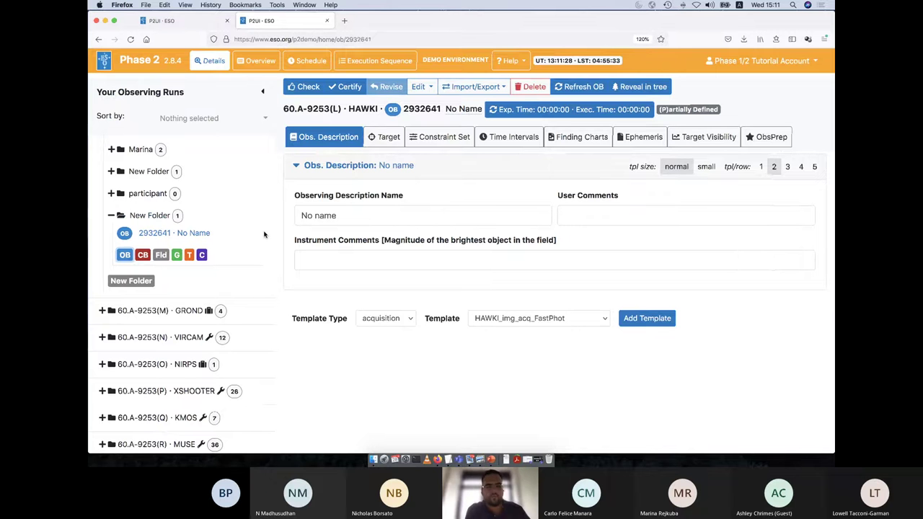
pyautogui.click(187, 23)
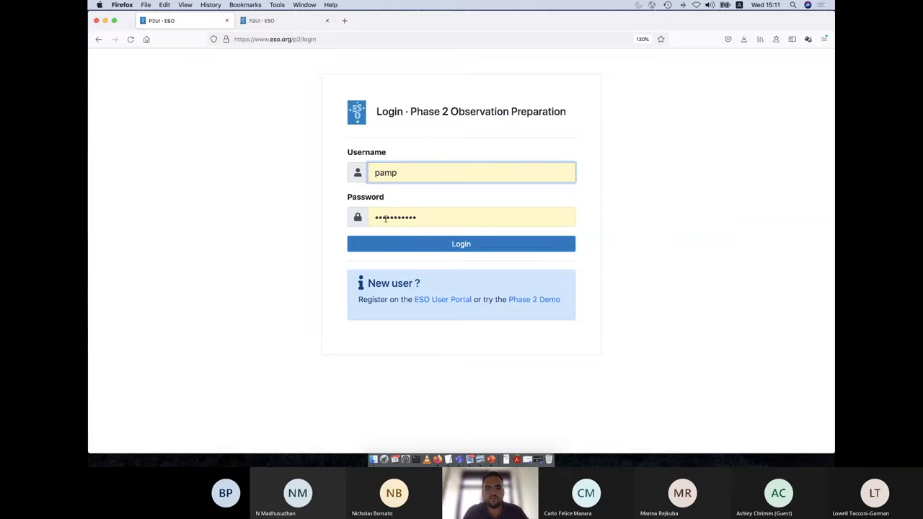
# Log in to the Phase 2 account and dismiss the red P2 Error notice
pyautogui.click(368, 245)
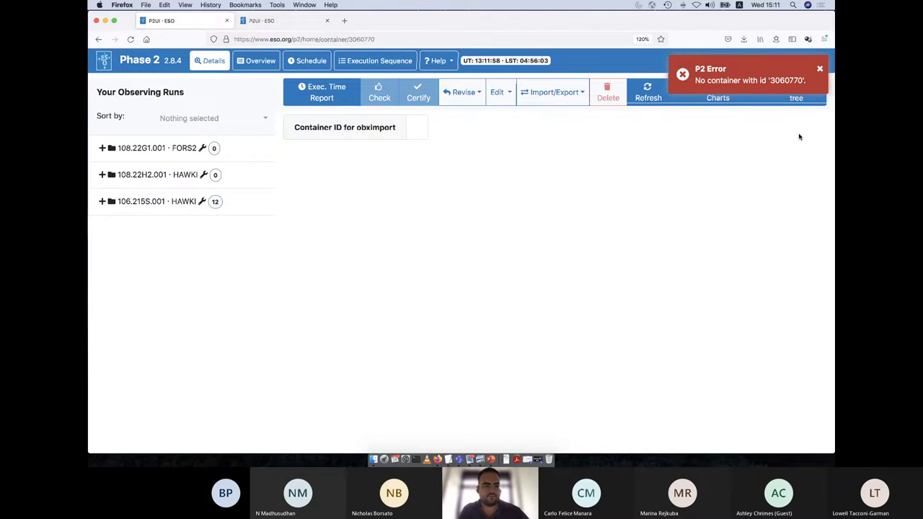
pyautogui.click(821, 71)
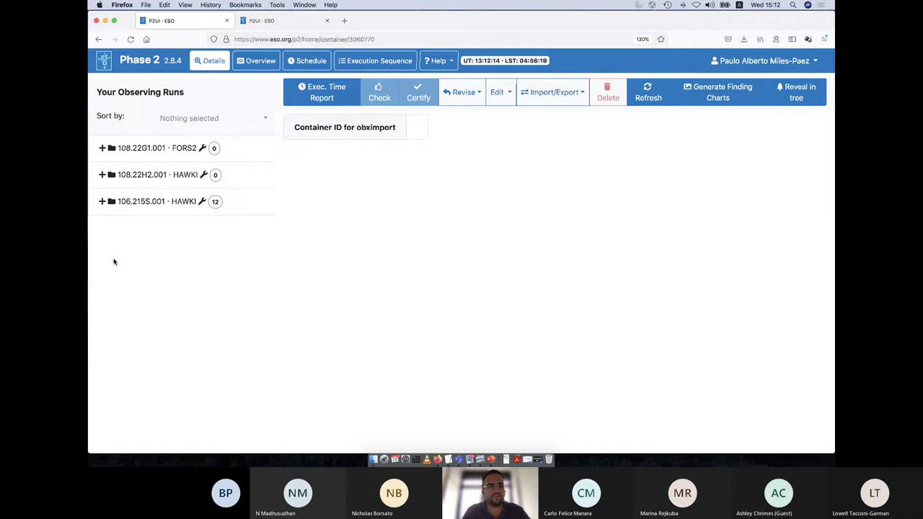
# Expand HAWKI run 108.22H2.001 and show its Service Mode Run Info for period 108
pyautogui.click(103, 177)
pyautogui.click(104, 177)
pyautogui.click(103, 175)
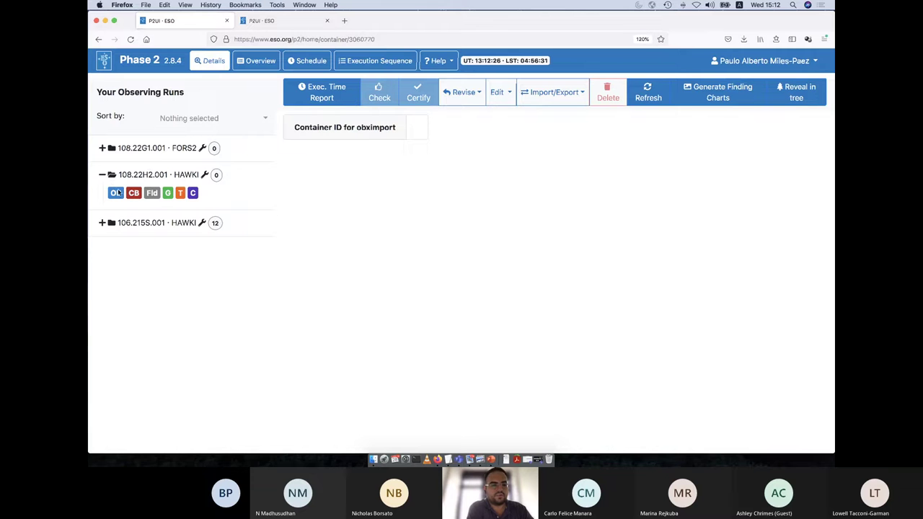
pyautogui.click(154, 178)
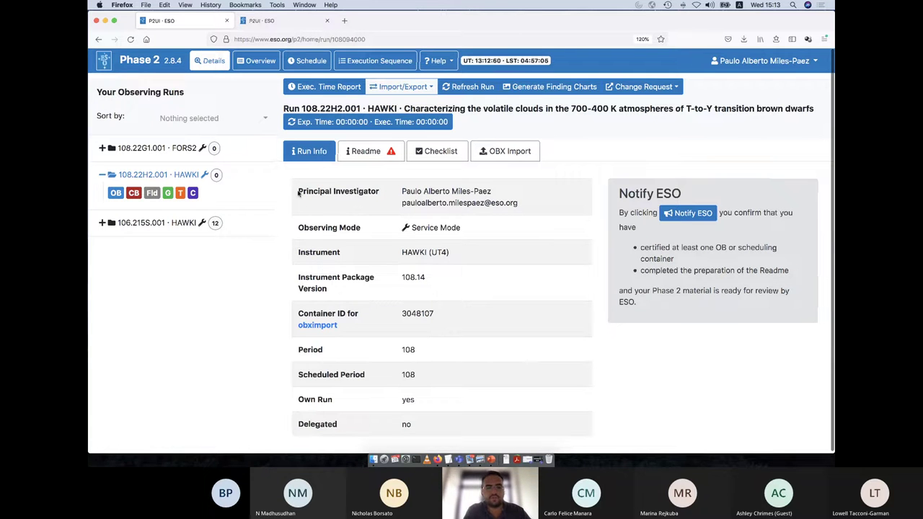
pyautogui.moveTo(298, 191); pyautogui.dragTo(343, 192)
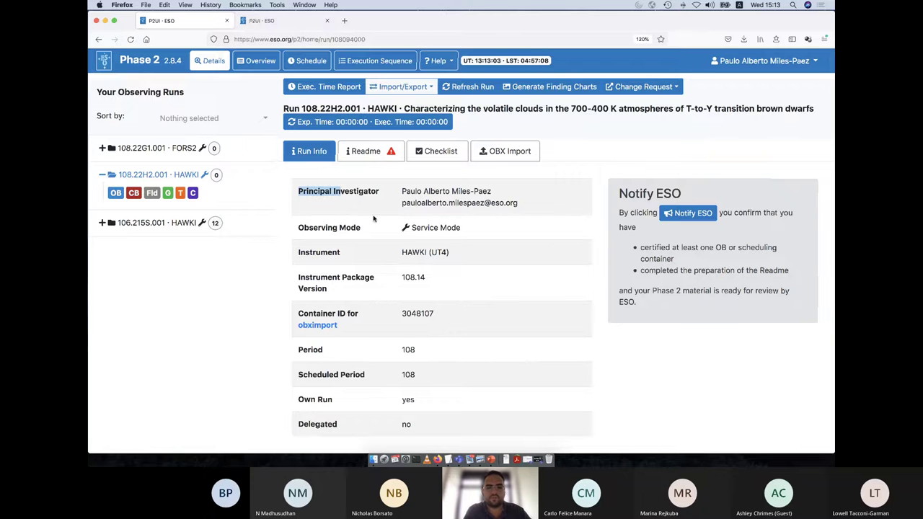
pyautogui.click(349, 229)
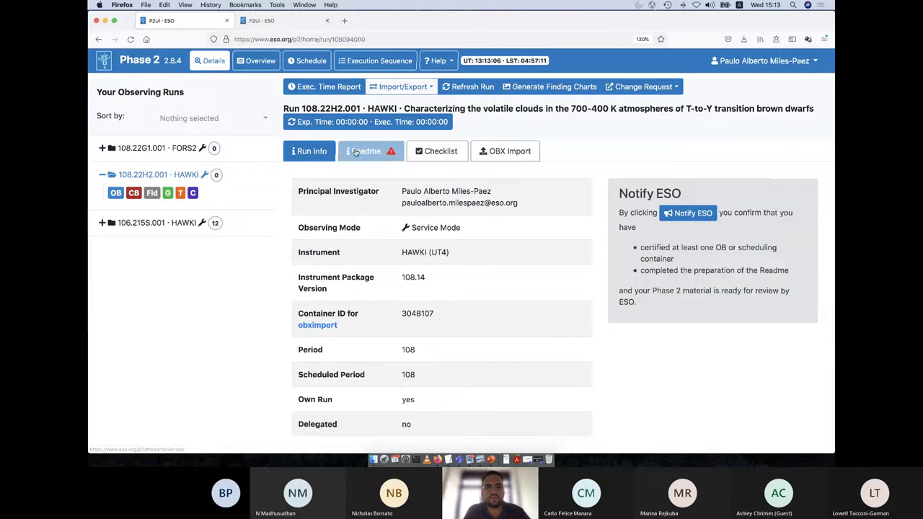
pyautogui.click(413, 153)
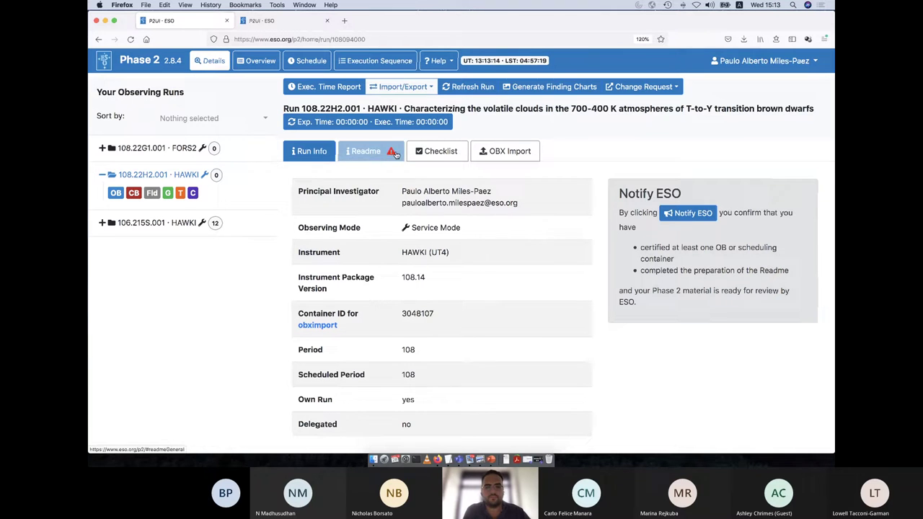
pyautogui.click(494, 155)
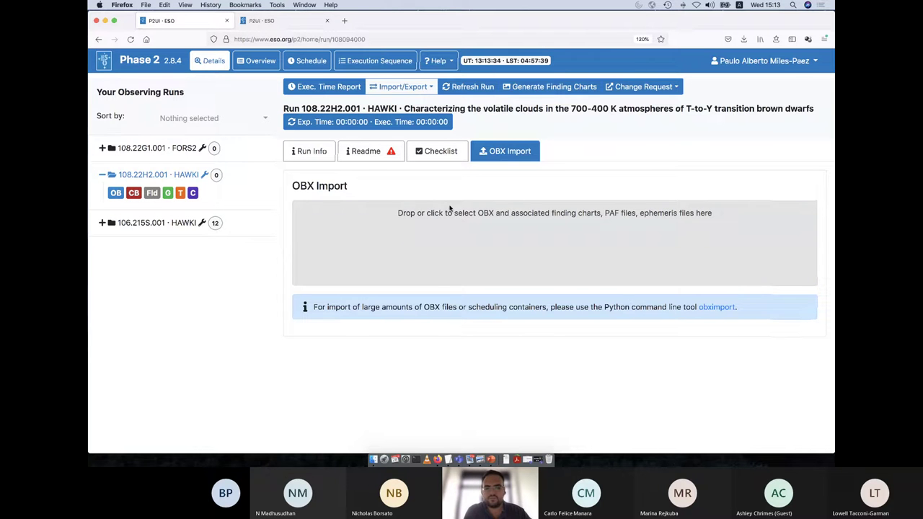
pyautogui.click(322, 155)
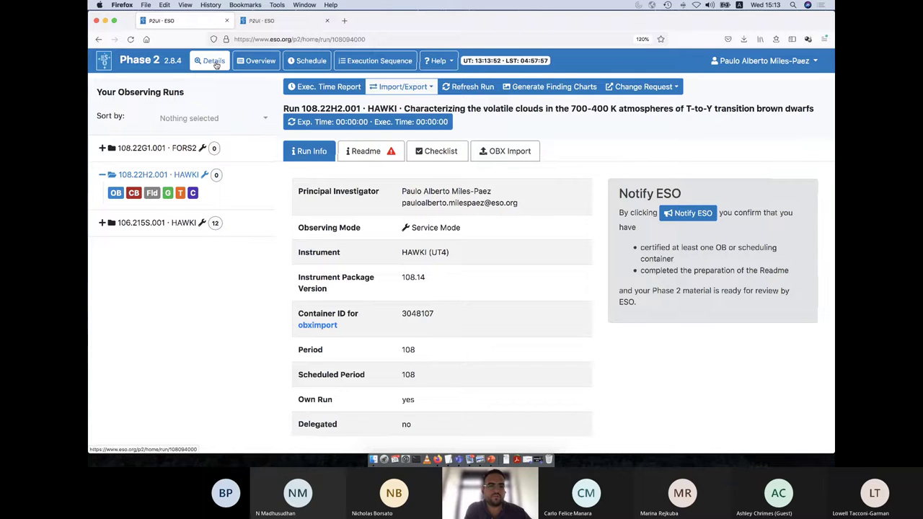
pyautogui.click(257, 60)
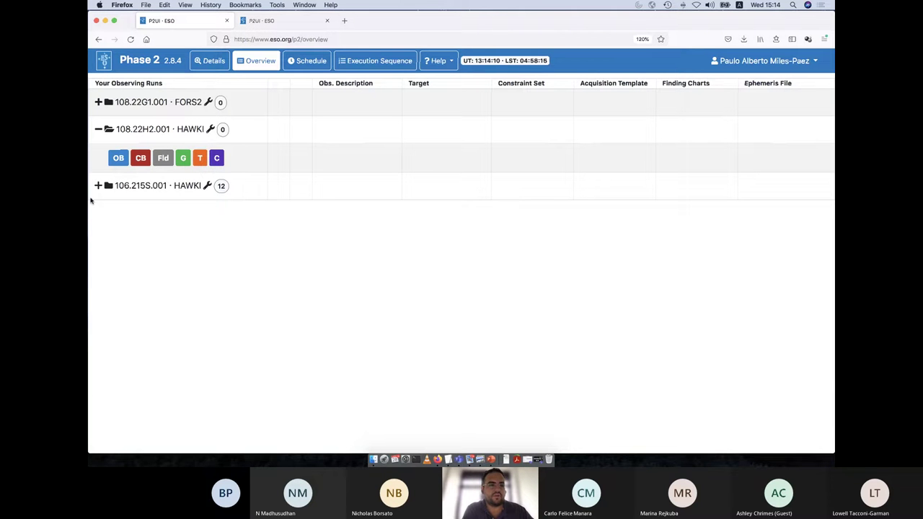
pyautogui.click(110, 212)
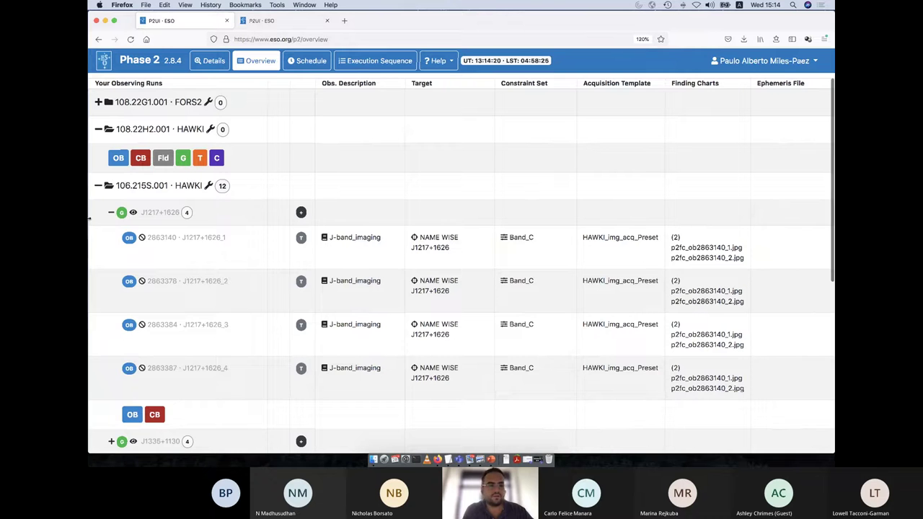
pyautogui.click(97, 186)
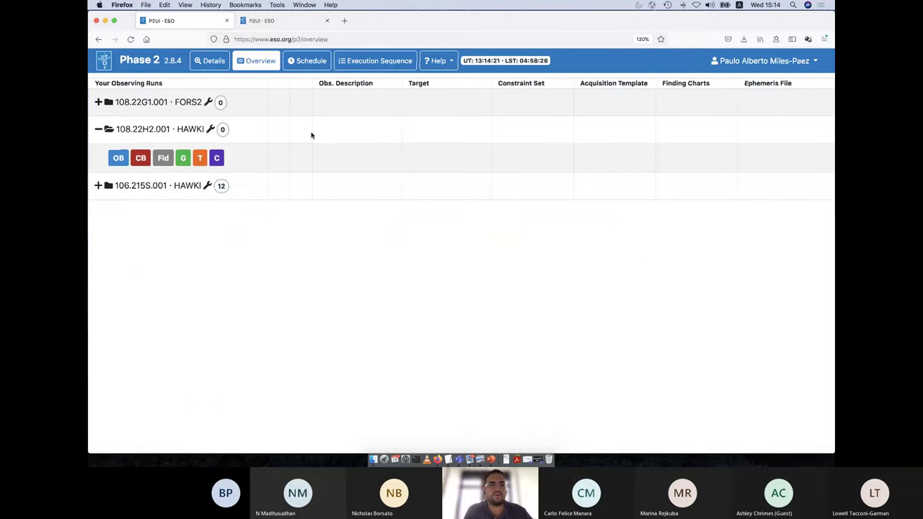
pyautogui.click(305, 63)
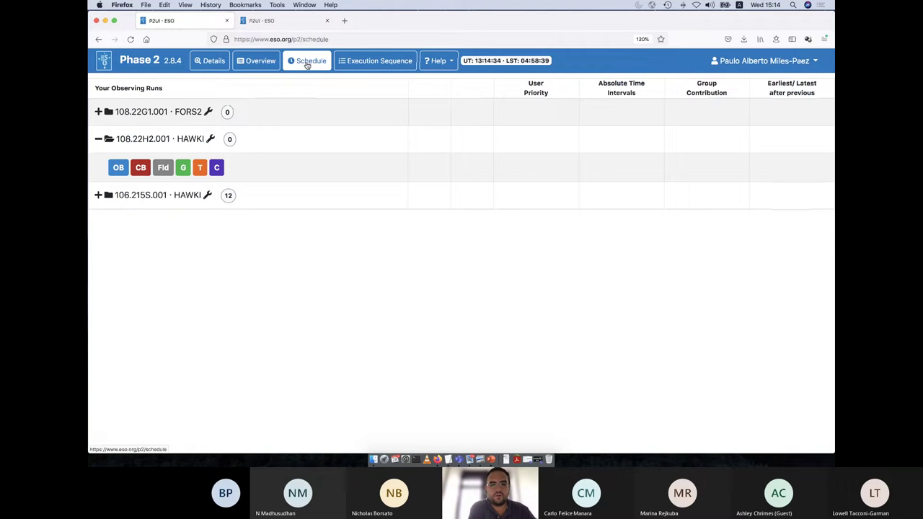
pyautogui.click(208, 60)
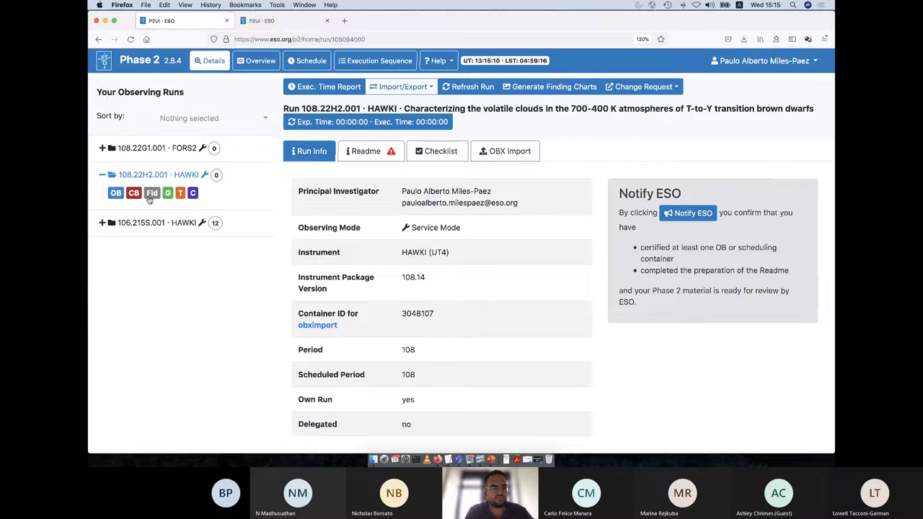
# Add a New Folder to run 108.22H2.001, then delete it again, leaving the run empty
pyautogui.click(149, 198)
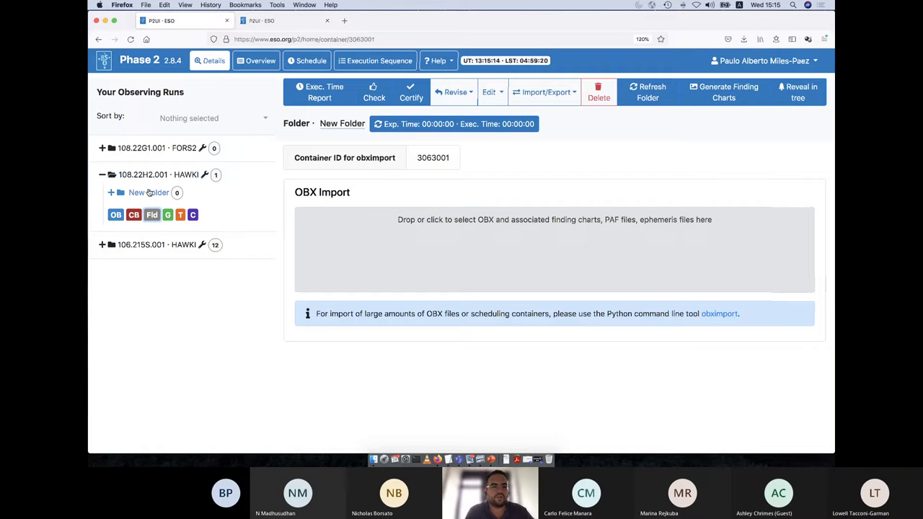
pyautogui.click(111, 193)
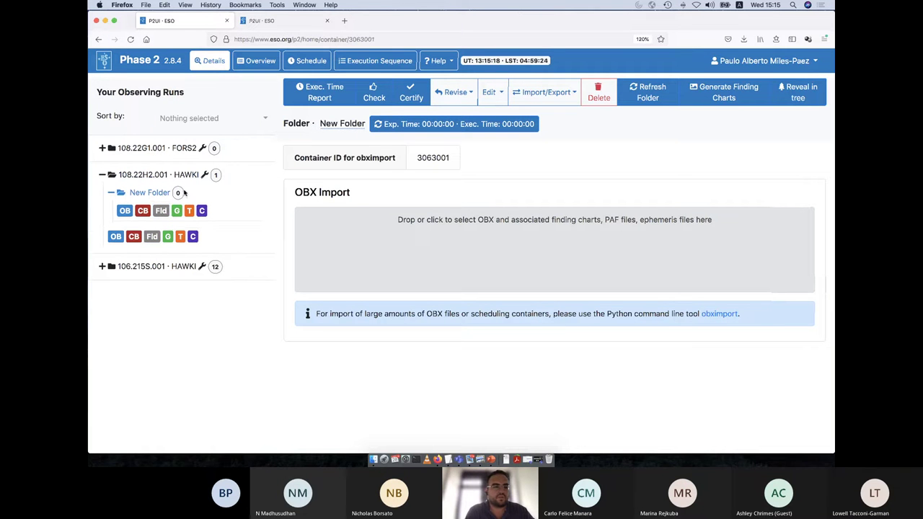
pyautogui.click(598, 93)
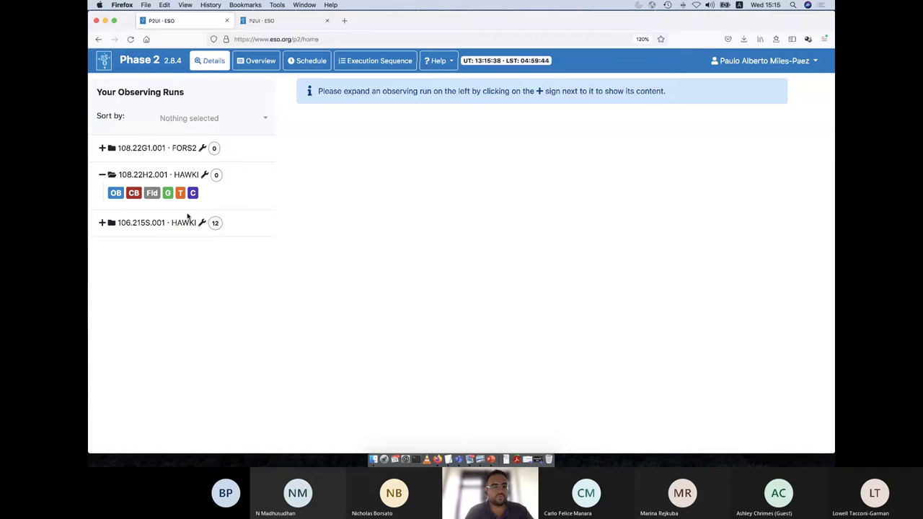
# Create OB 3063003 in run 108.22H2.001, name it J_long, and view the overview table
pyautogui.click(115, 195)
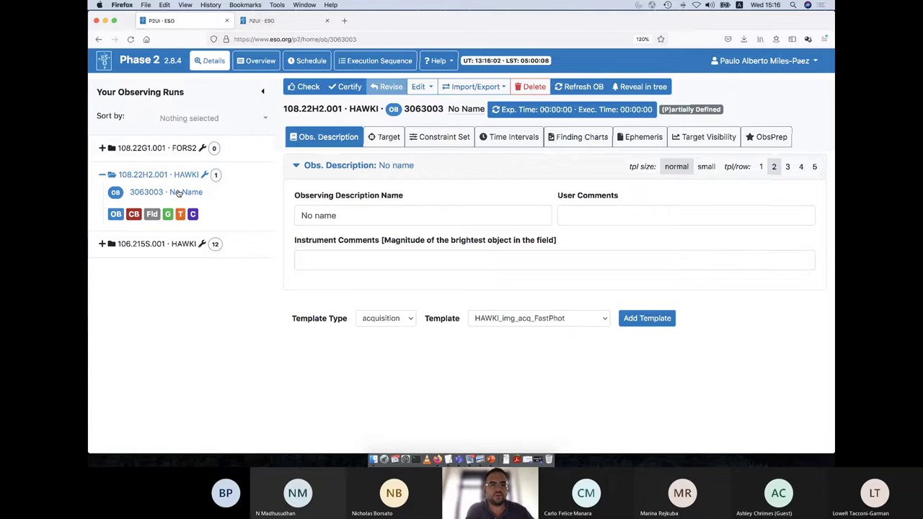
pyautogui.doubleClick(466, 110)
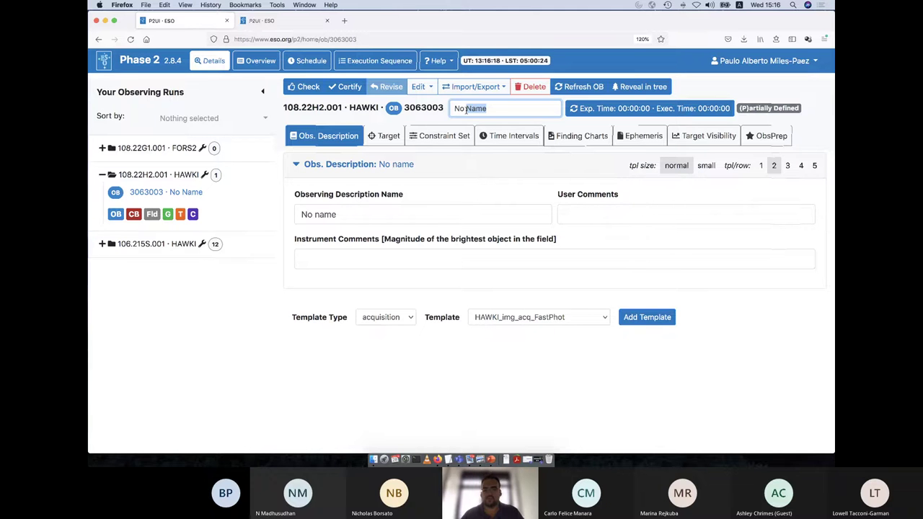
pyautogui.press('BackSpace')
pyautogui.press('BackSpace')
pyautogui.press('BackSpace')
pyautogui.press('BackSpace')
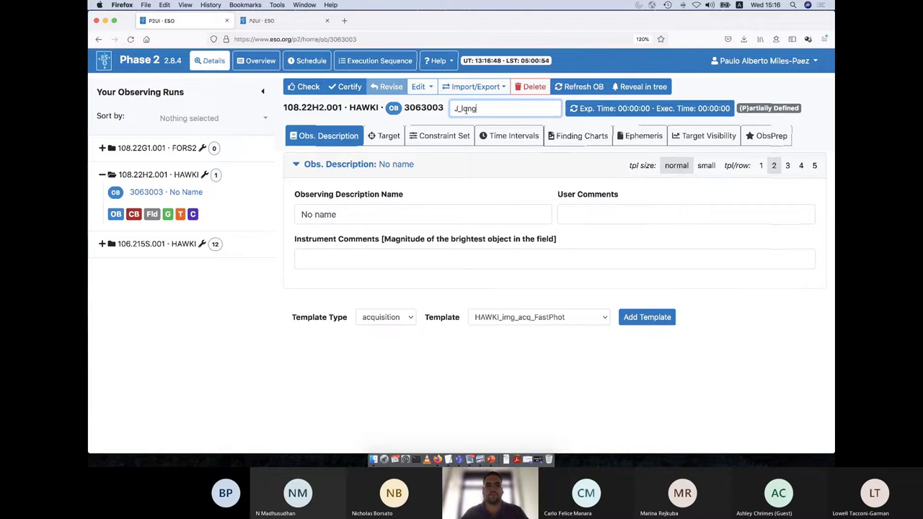
pyautogui.press('Return')
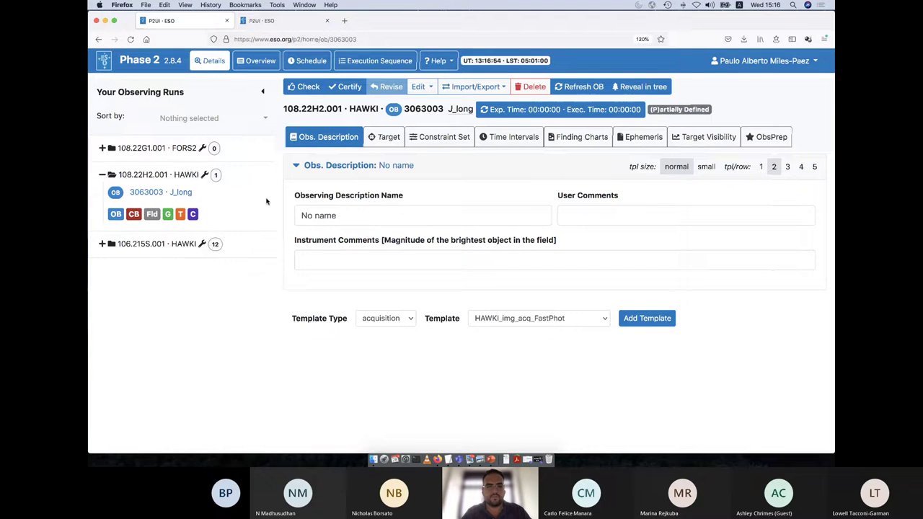
pyautogui.click(245, 63)
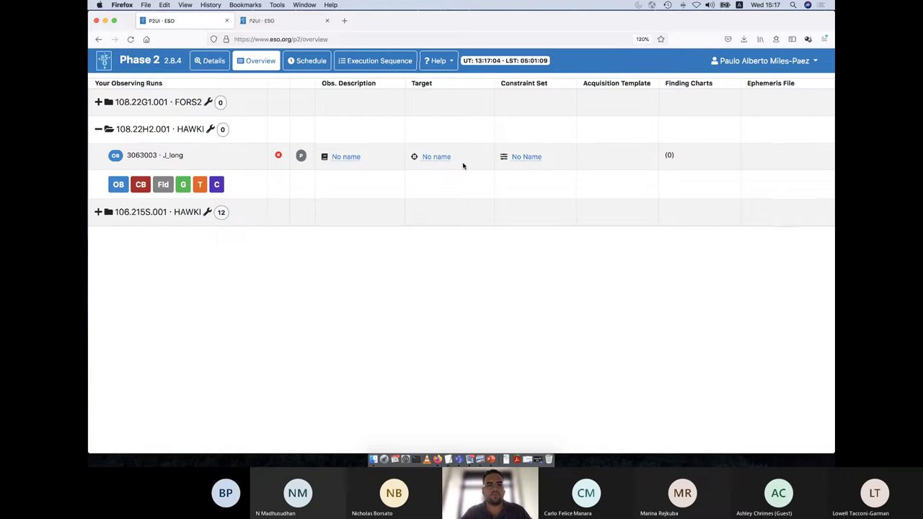
# Return to J_long's details and show its unnamed target at 00:00:00.000, equinox J2000
pyautogui.click(208, 60)
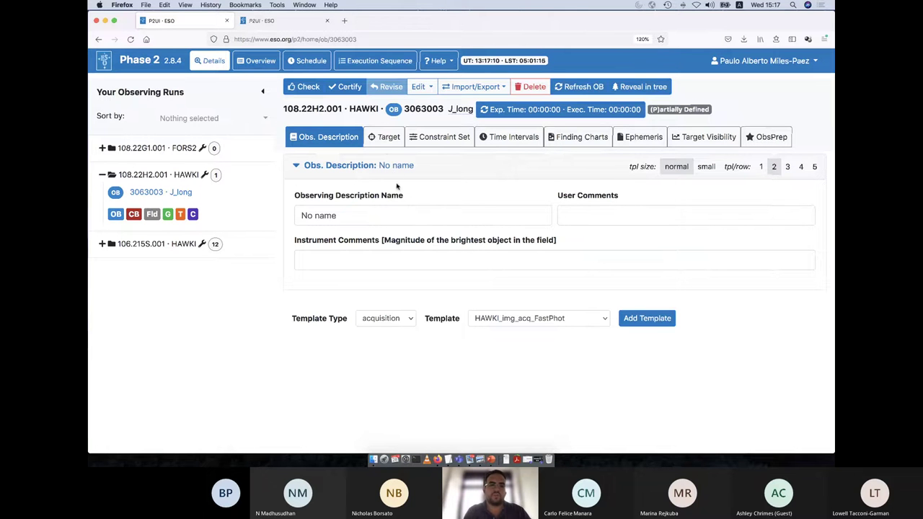
pyautogui.click(382, 144)
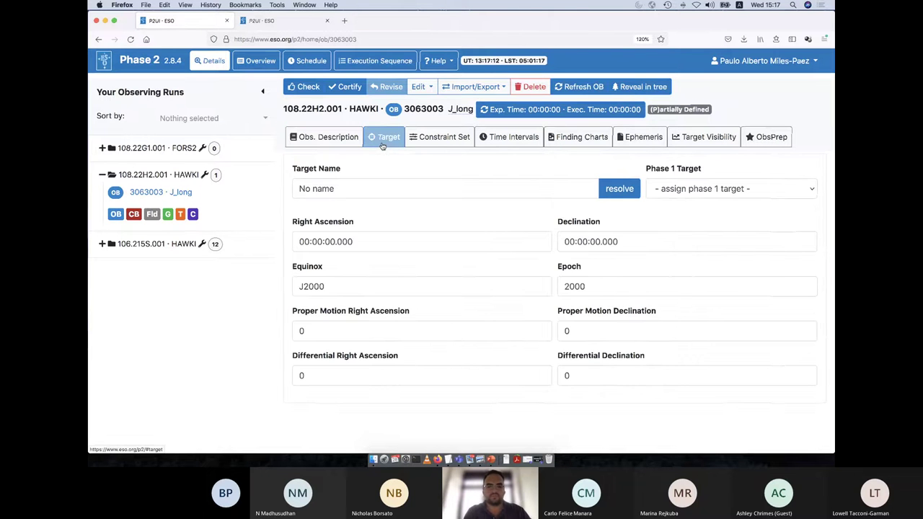
# Set the target to TVLM 513-46, resolved to RA 15:01:08.187, Dec 22:50:02.120
pyautogui.tripleClick(394, 194)
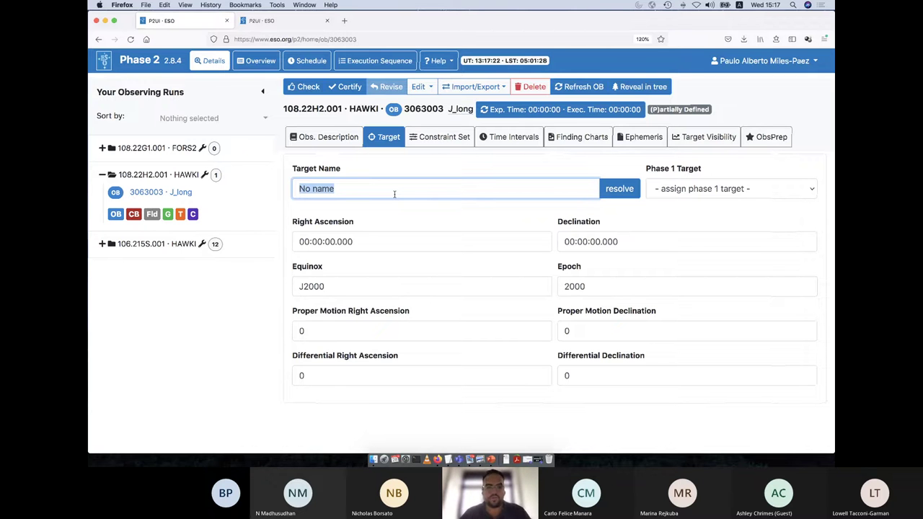
pyautogui.write('t')
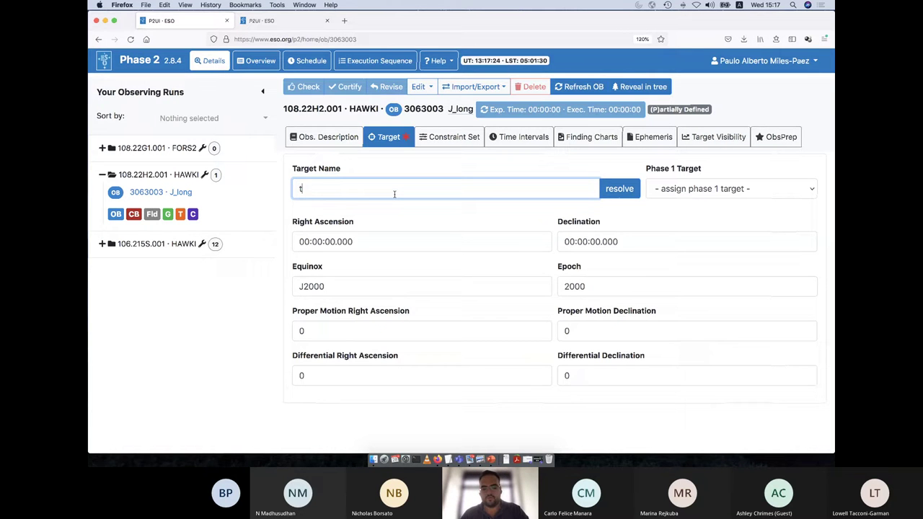
pyautogui.write('vlm')
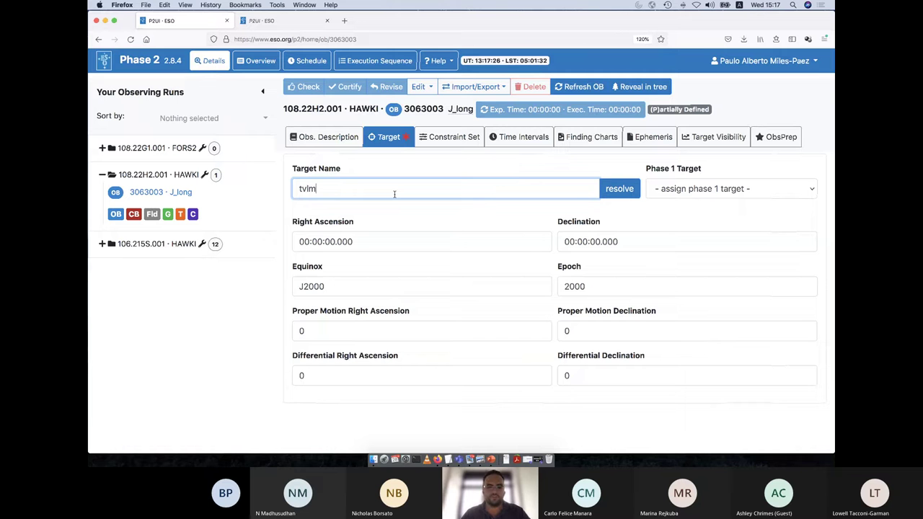
pyautogui.write(' 51')
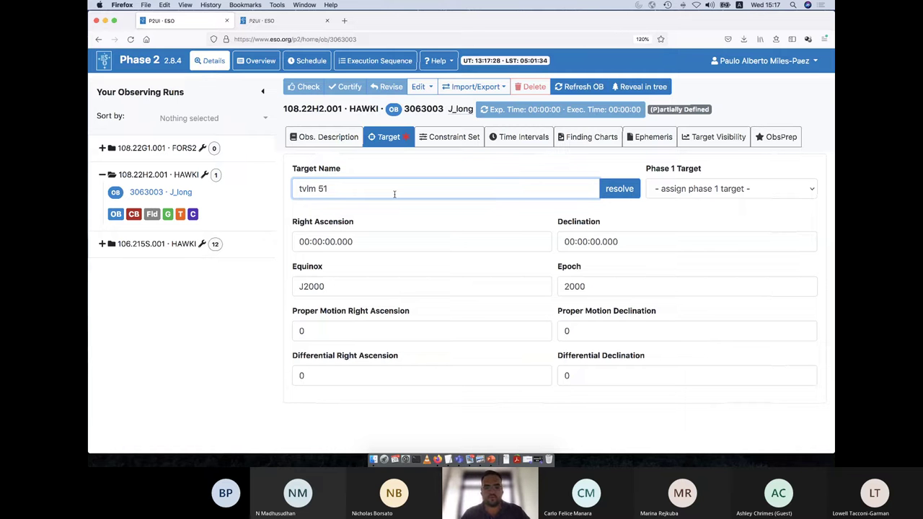
pyautogui.write('3-46')
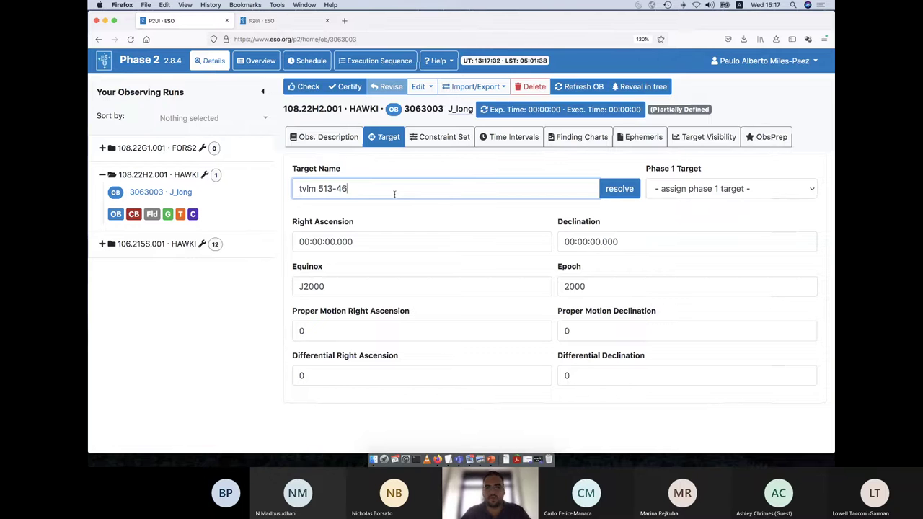
pyautogui.click(618, 189)
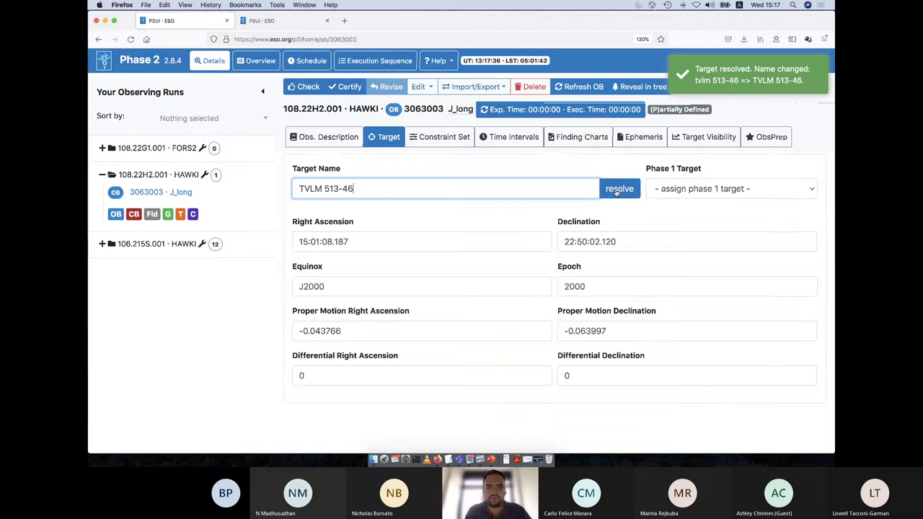
pyautogui.click(616, 190)
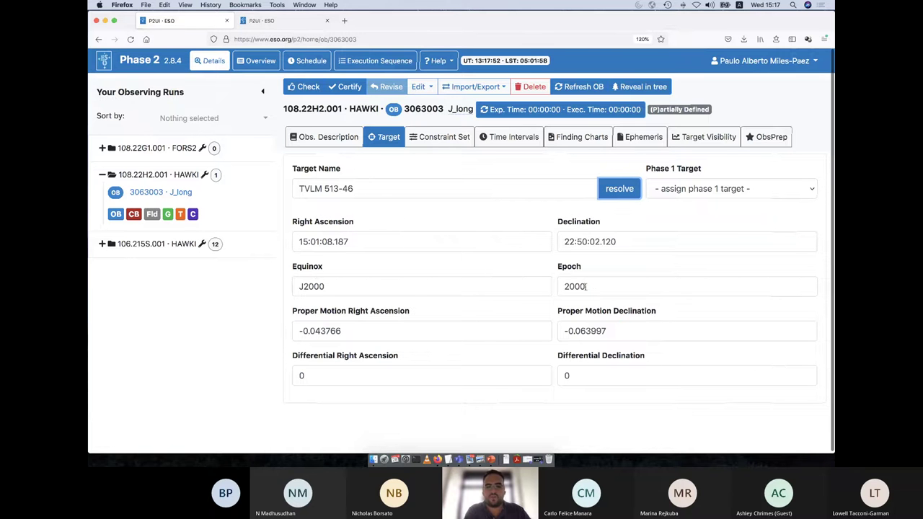
pyautogui.moveTo(330, 312)
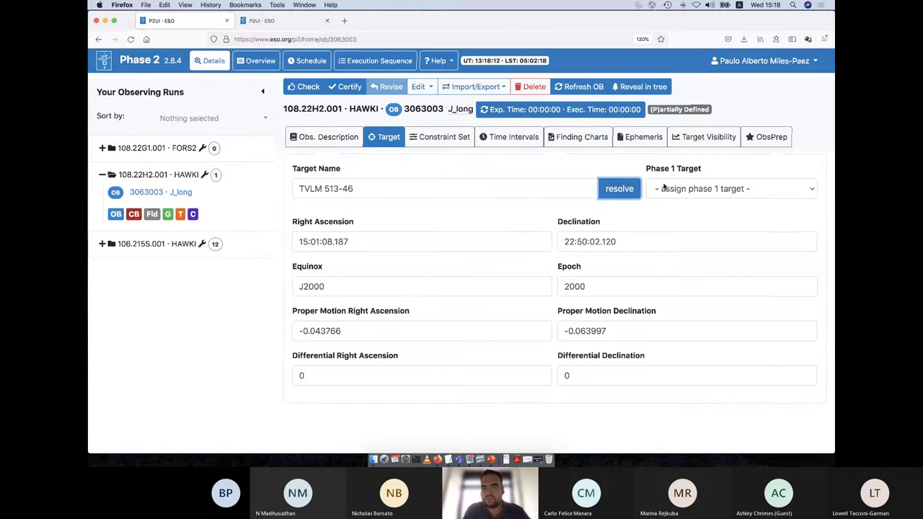
# Take Phase 1 target EQ J1322-2340 and resolve its catalogue coordinates
pyautogui.click(663, 186)
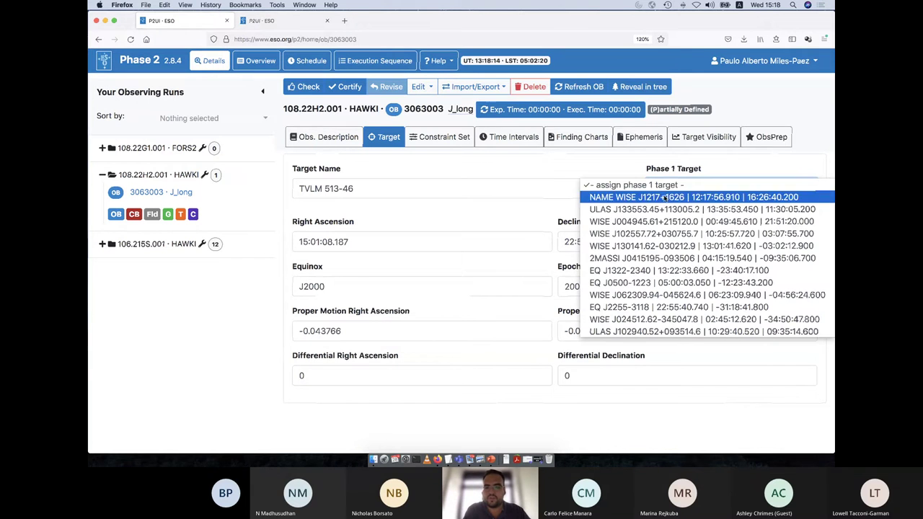
pyautogui.click(651, 270)
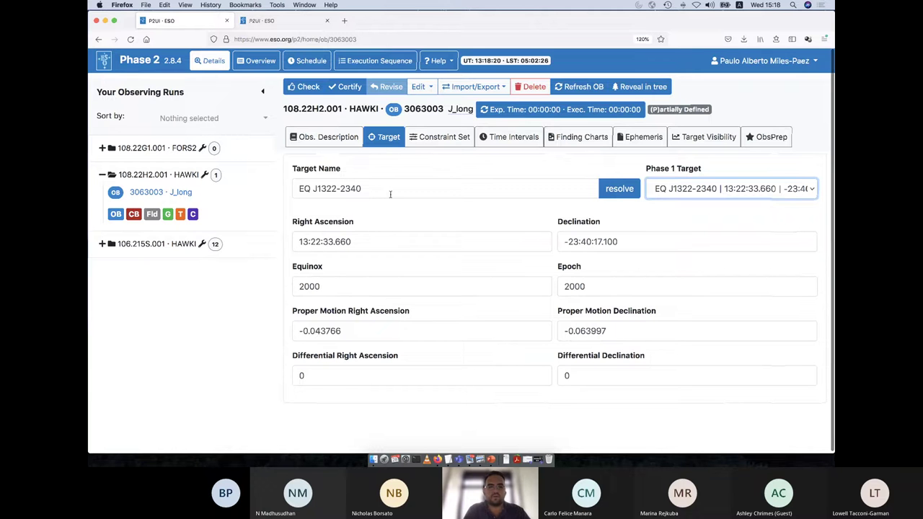
pyautogui.click(607, 189)
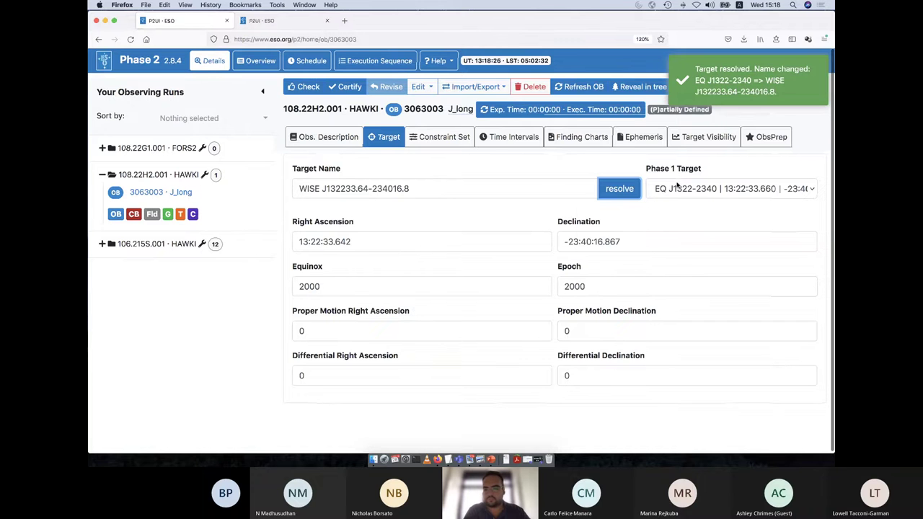
pyautogui.click(680, 186)
pyautogui.click(676, 173)
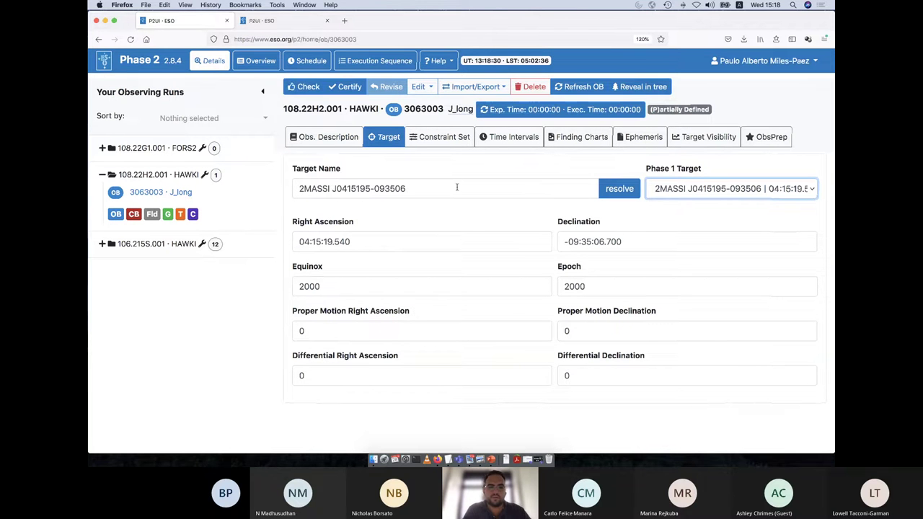
pyautogui.click(659, 198)
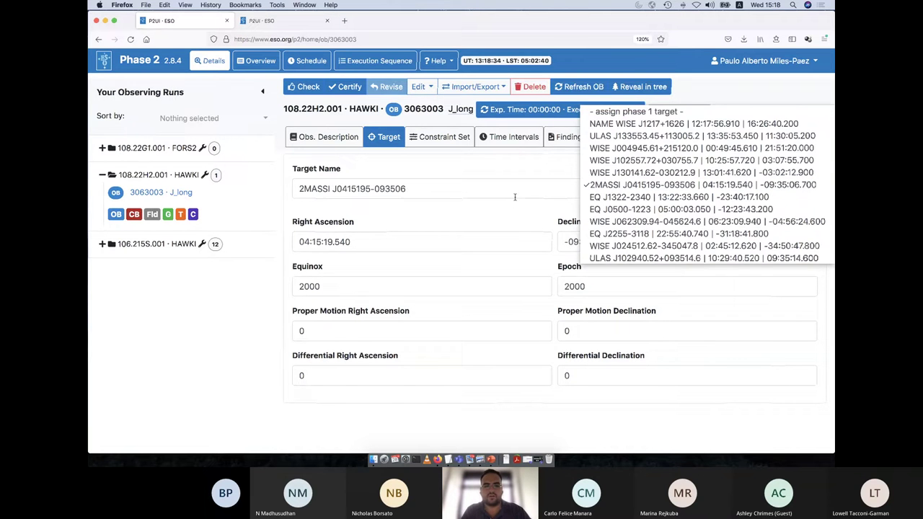
pyautogui.press('Escape')
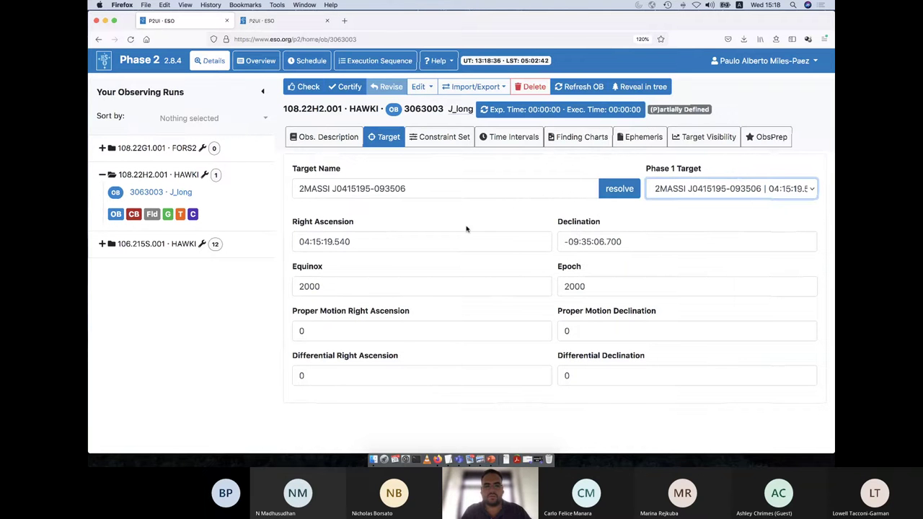
pyautogui.click(375, 209)
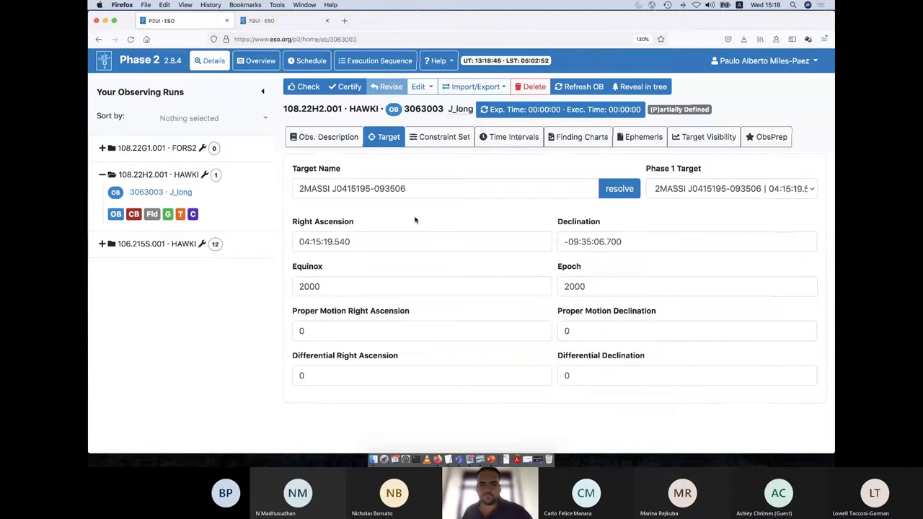
# In the observation description, choose acquisition template HAWKI_img_acq_Preset
pyautogui.click(331, 146)
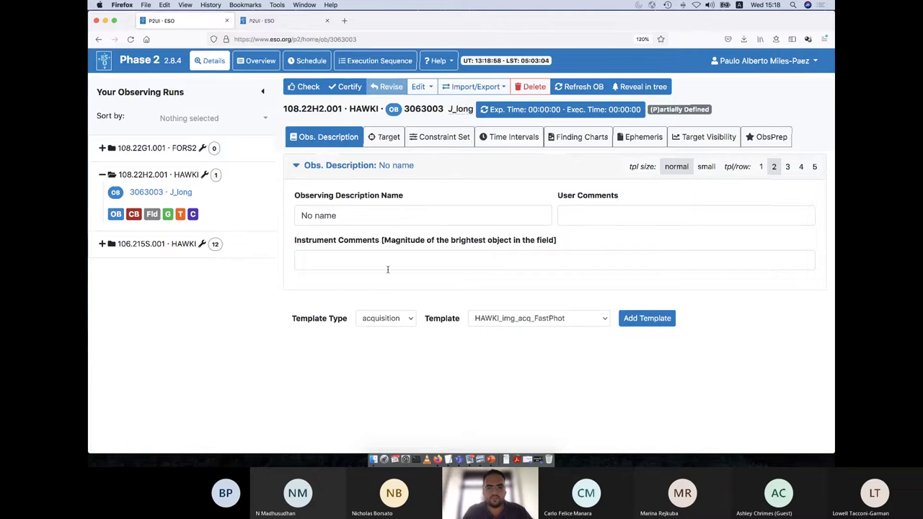
pyautogui.click(367, 318)
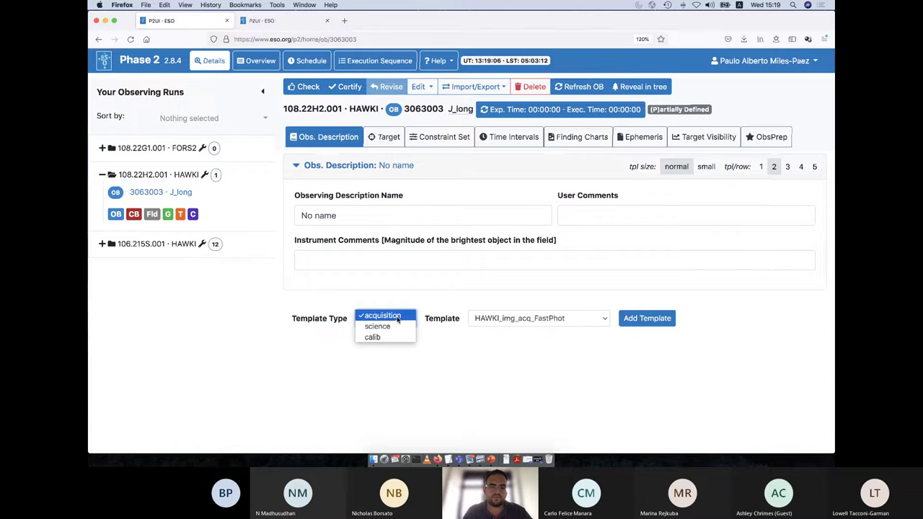
pyautogui.click(397, 317)
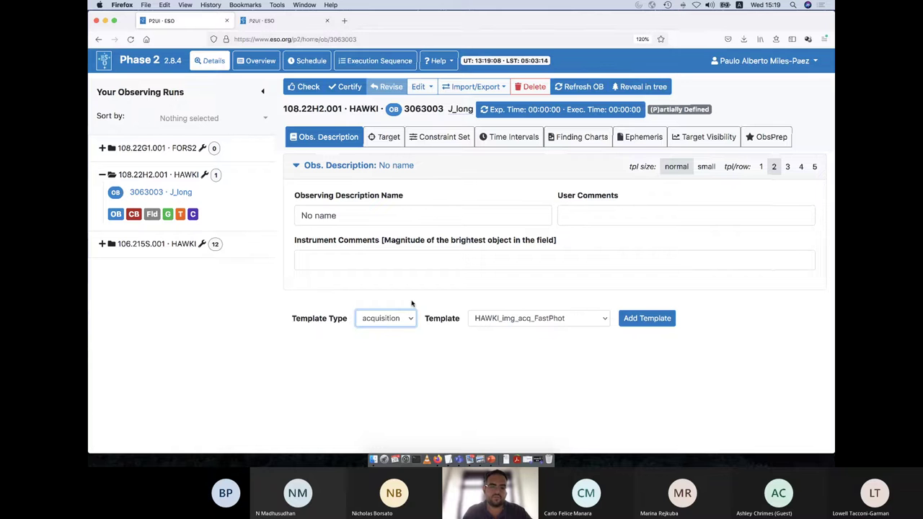
pyautogui.click(500, 322)
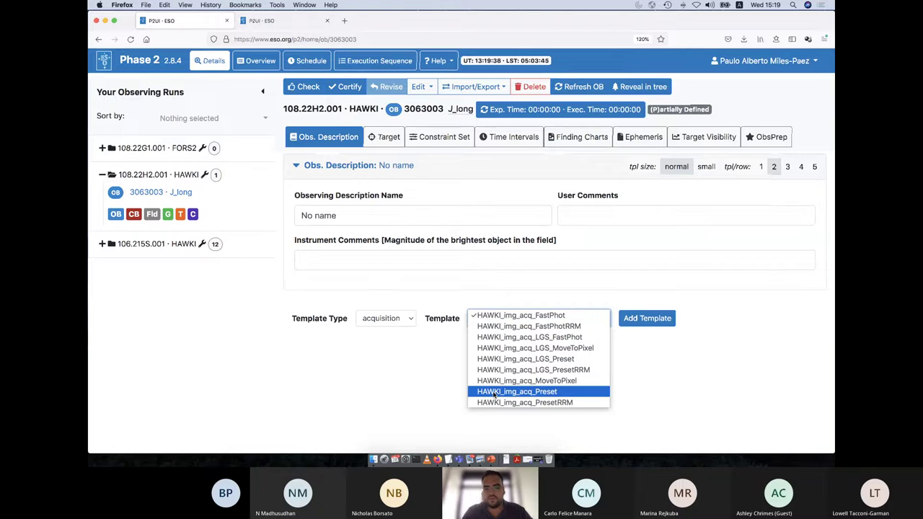
pyautogui.click(494, 394)
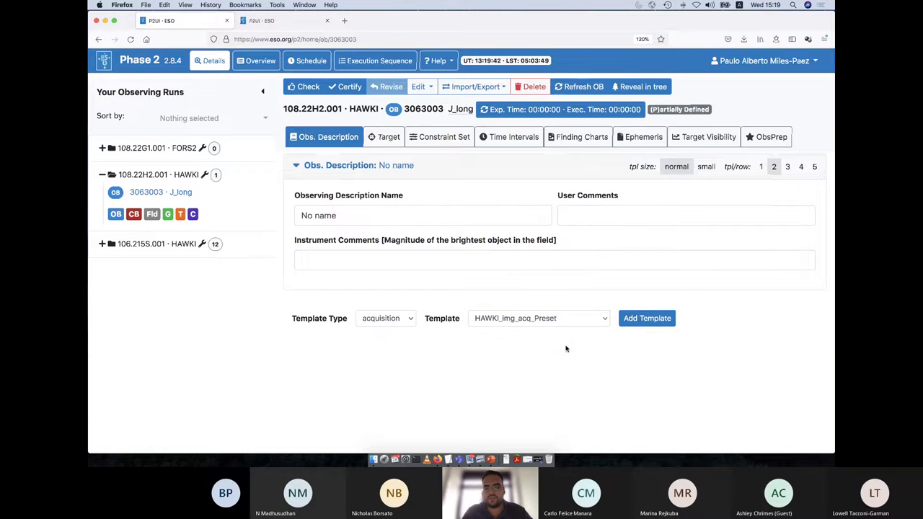
# Add the HAWKI_img_acq_Preset acquisition template to the J_long OB
pyautogui.click(638, 319)
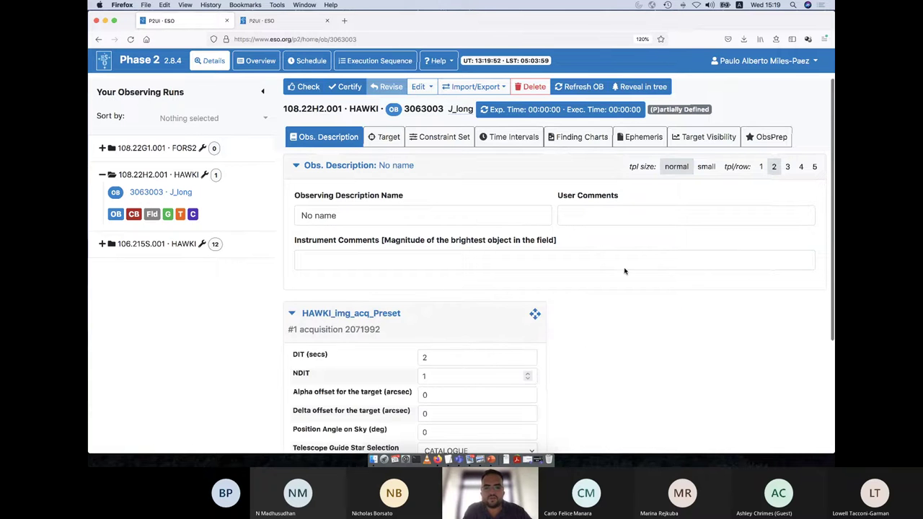
pyautogui.scroll(-1, 613, 254)
pyautogui.scroll(-3, 612, 254)
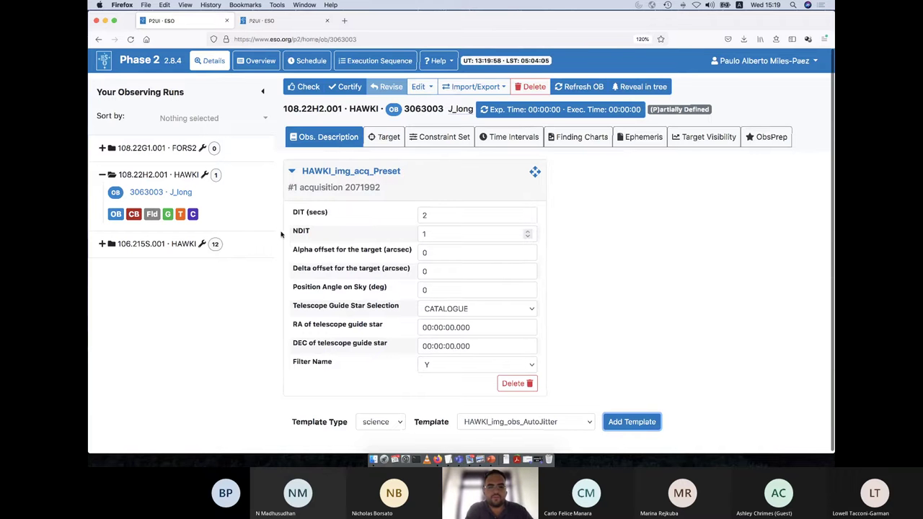
# Set the acquisition filter to J and change DIT from 2 to 10 seconds
pyautogui.moveTo(294, 223)
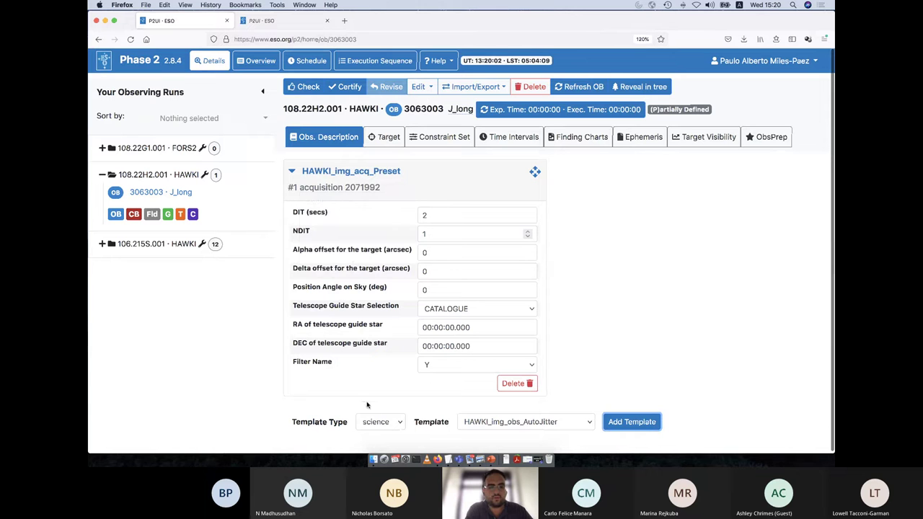
pyautogui.click(426, 216)
pyautogui.click(430, 365)
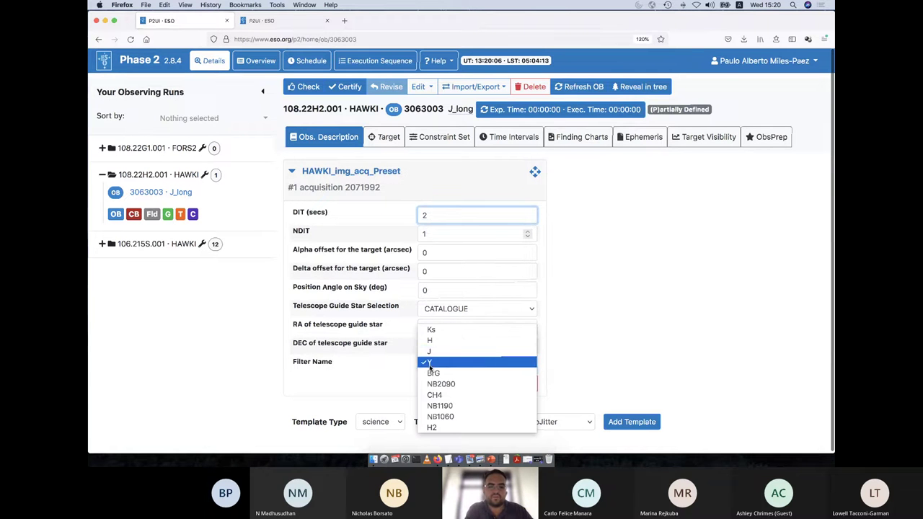
pyautogui.click(430, 351)
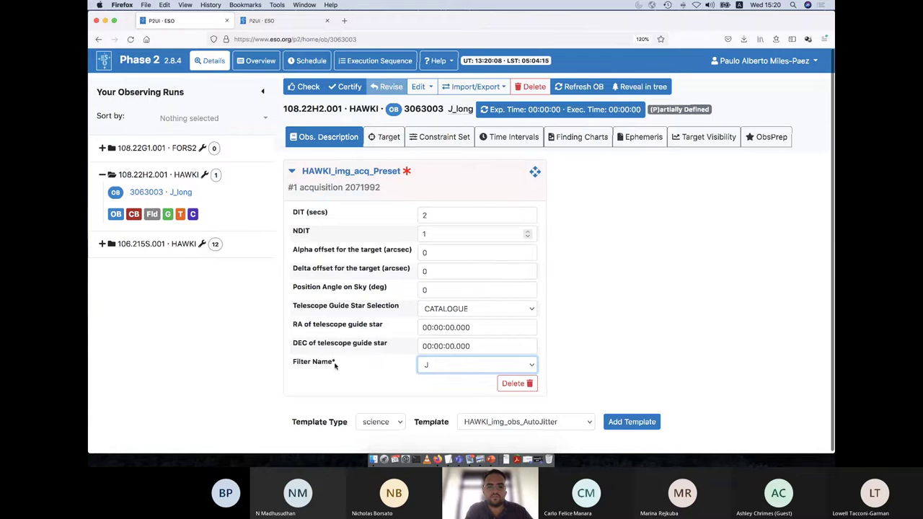
pyautogui.click(434, 216)
pyautogui.moveTo(434, 215); pyautogui.dragTo(422, 215)
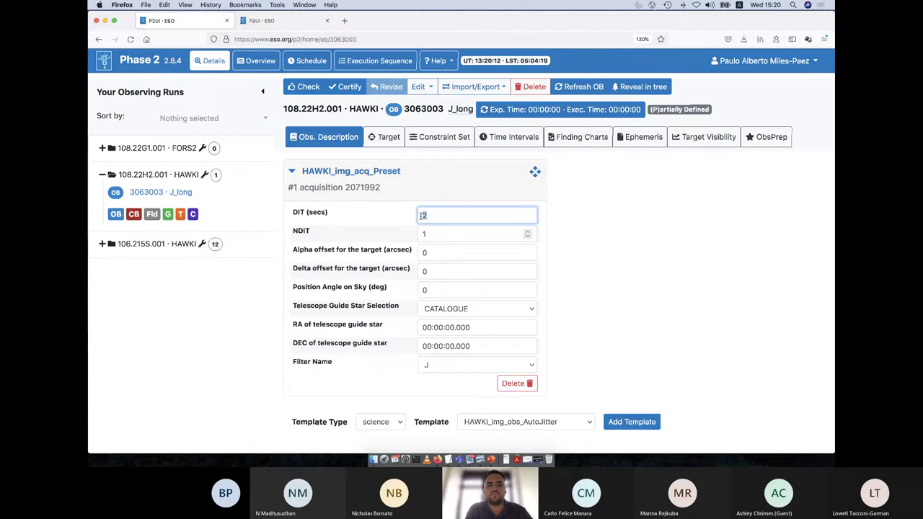
pyautogui.write('10')
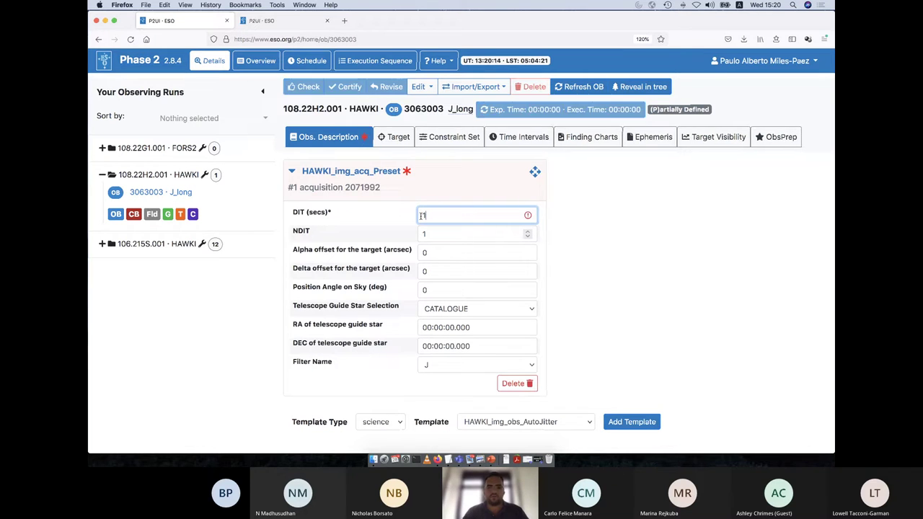
pyautogui.click(262, 237)
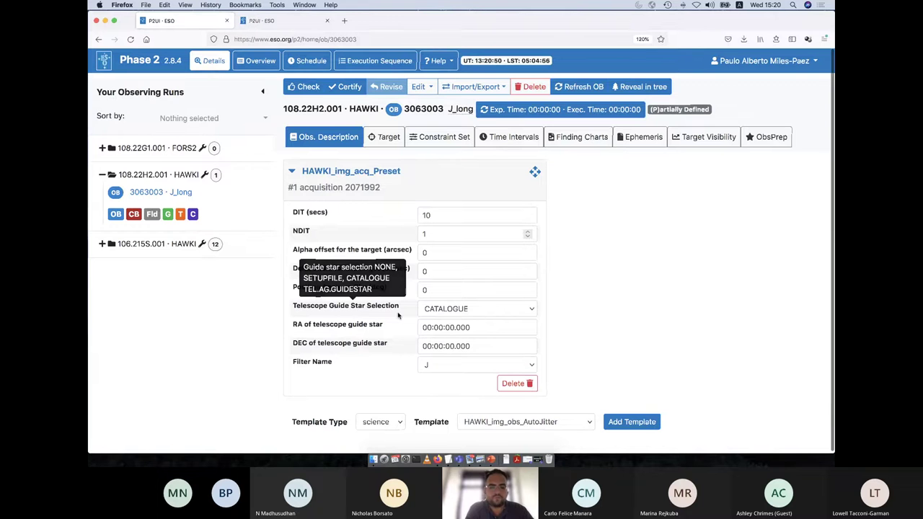
# Try SETUPFILE guide star selection, revert to CATALOGUE, and view the ObsPrep pointing field
pyautogui.click(532, 310)
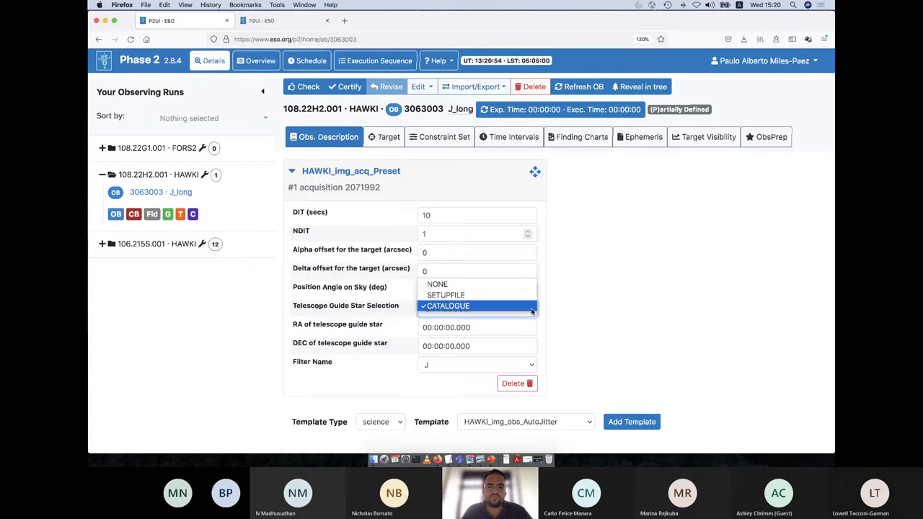
pyautogui.click(532, 294)
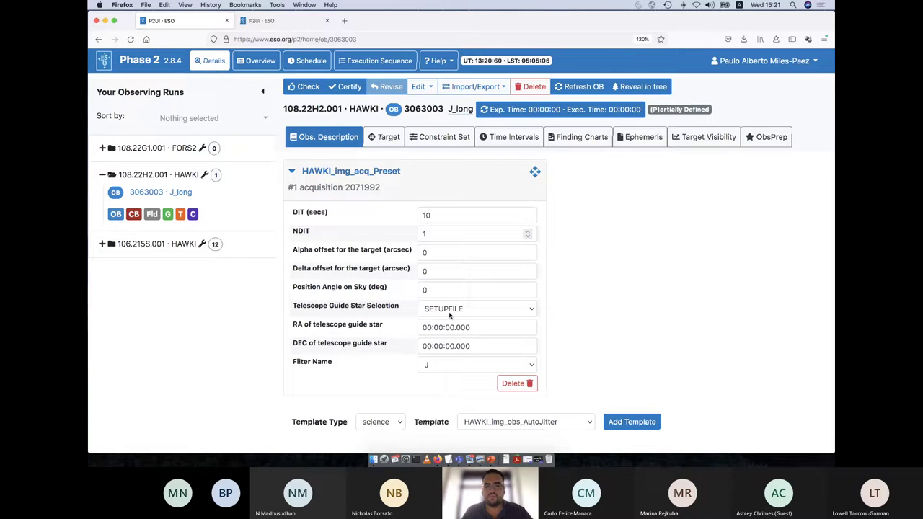
pyautogui.click(481, 310)
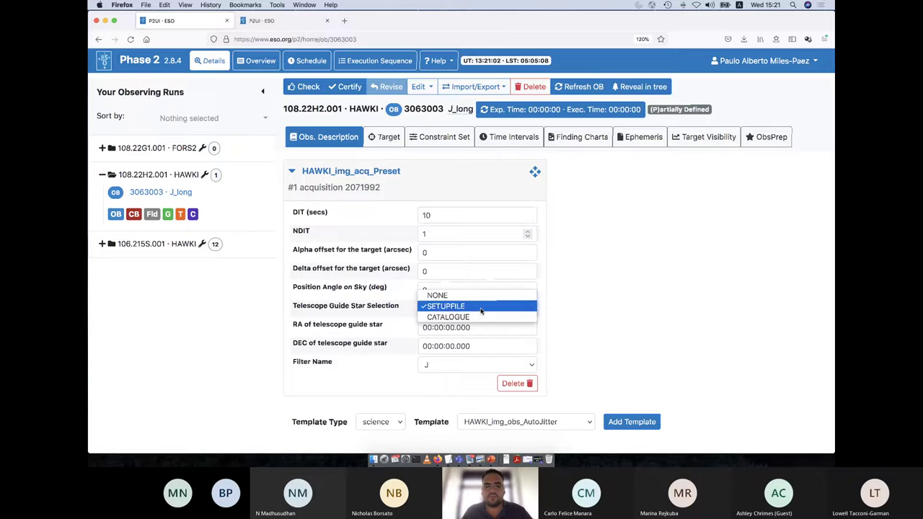
pyautogui.click(479, 317)
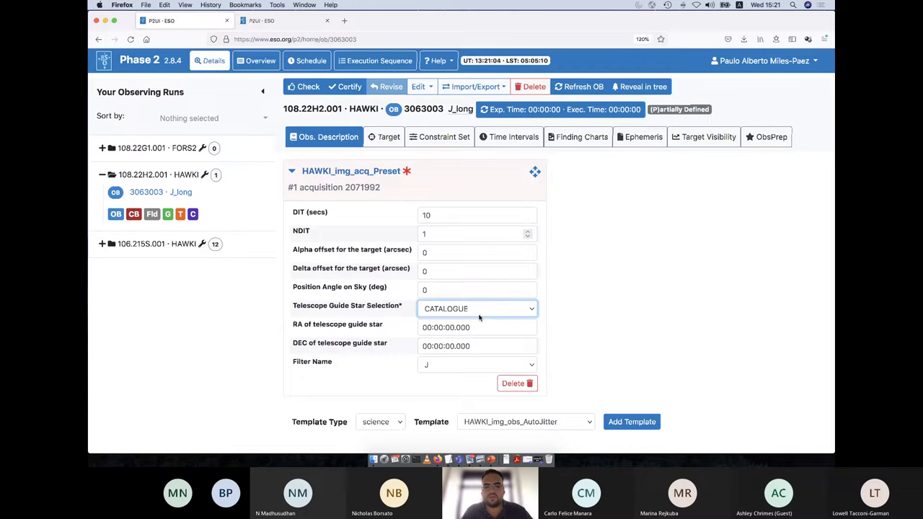
pyautogui.click(478, 307)
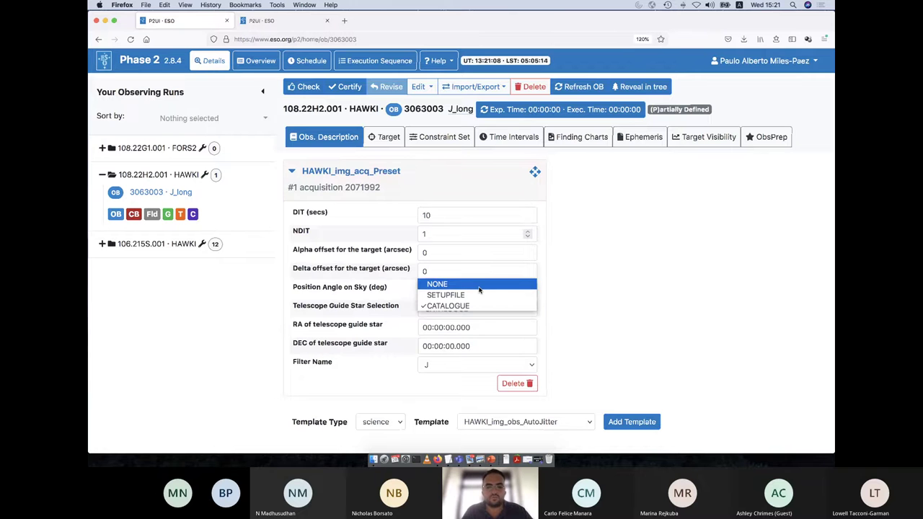
pyautogui.click(481, 308)
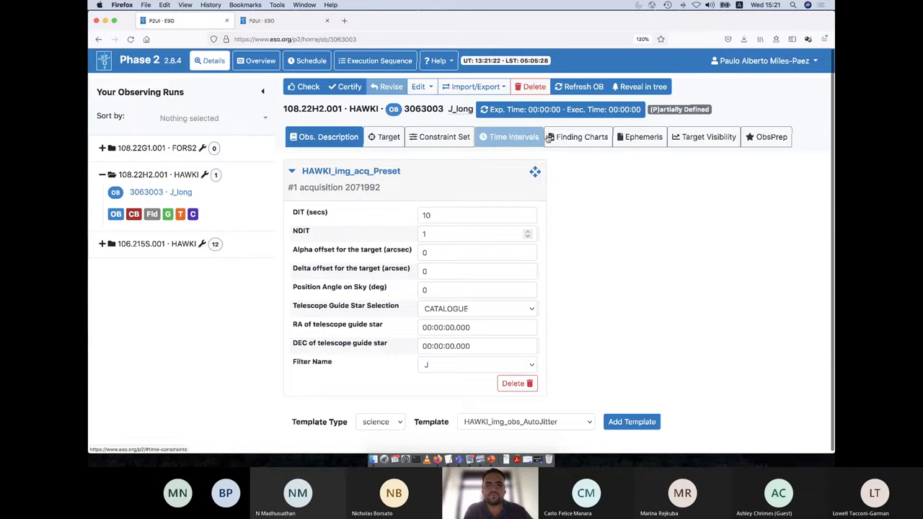
pyautogui.click(774, 138)
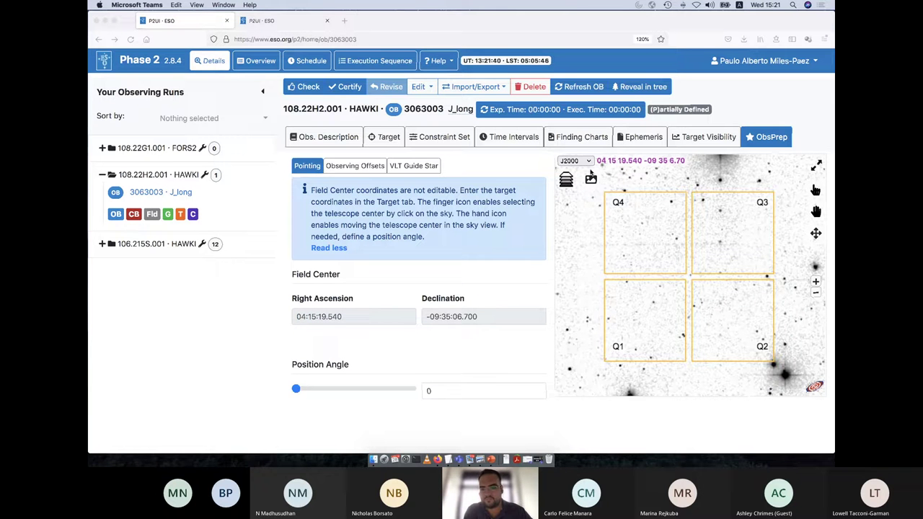
pyautogui.click(566, 180)
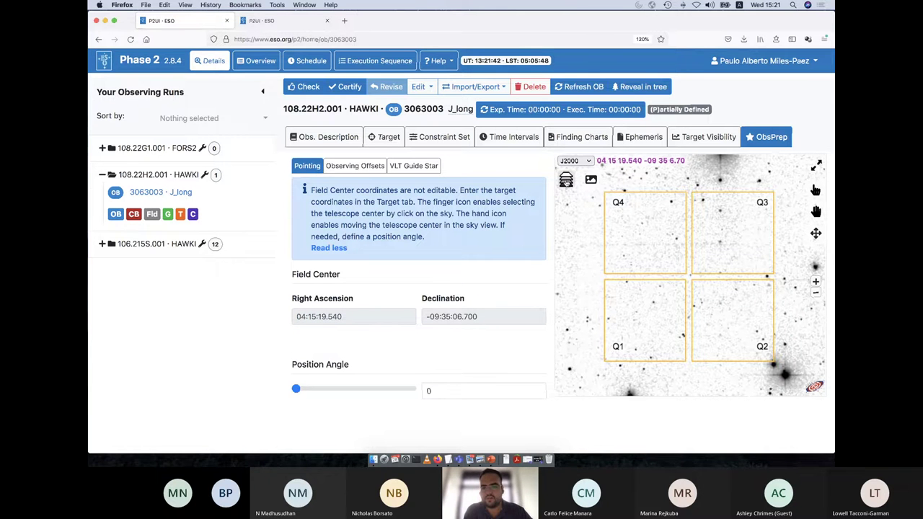
pyautogui.click(566, 180)
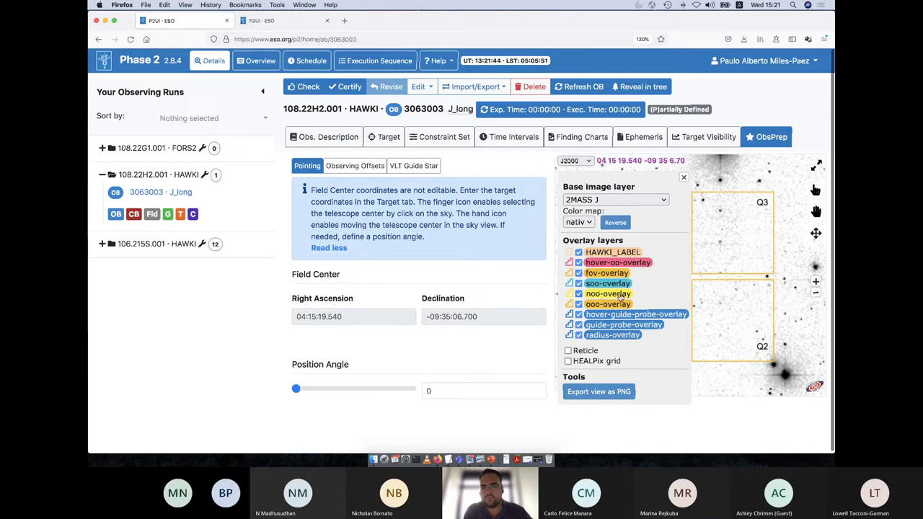
pyautogui.click(684, 178)
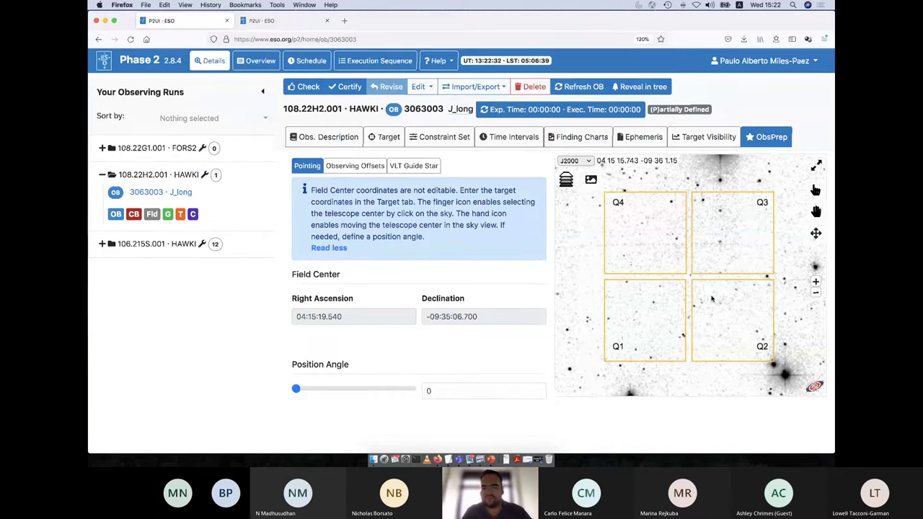
pyautogui.click(321, 137)
pyautogui.scroll(-1, 292, 310)
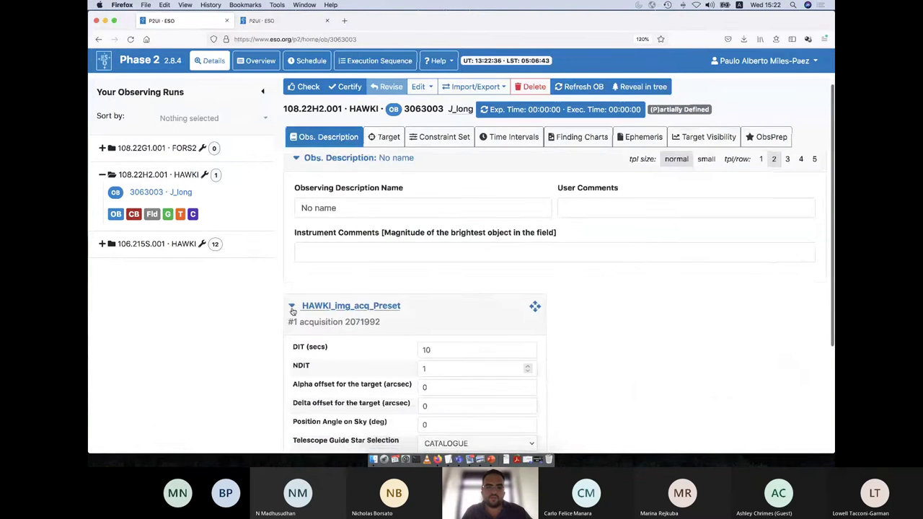
pyautogui.scroll(-3, 292, 310)
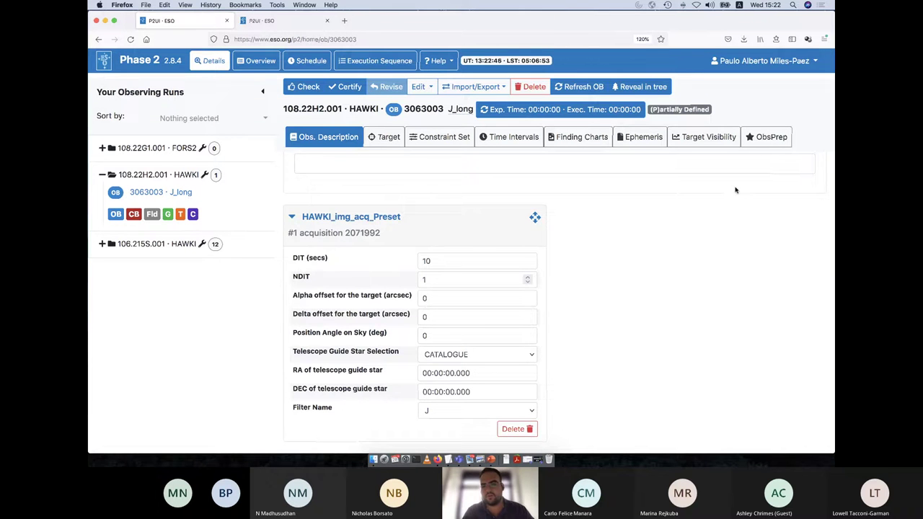
pyautogui.click(768, 136)
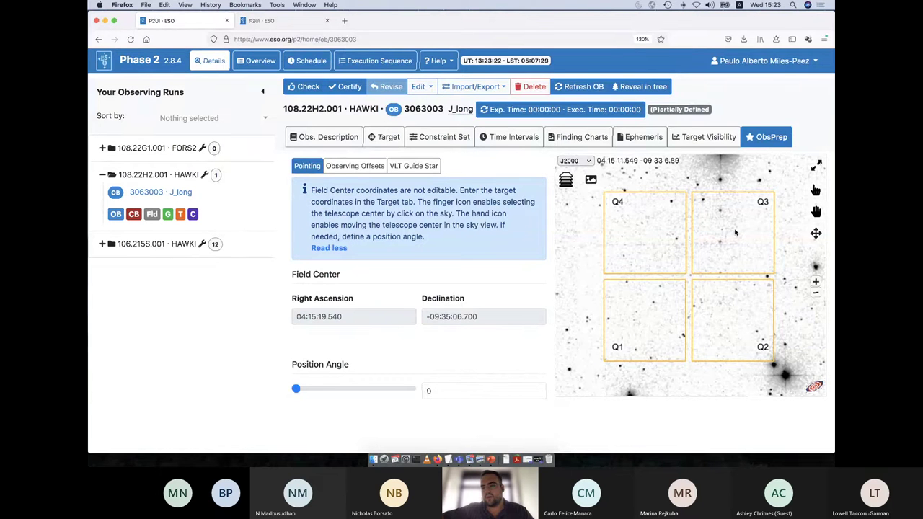
# Set the acquisition Alpha offset to 110 arcsec, cancelling the accidental delete prompt
pyautogui.click(353, 136)
pyautogui.scroll(-2, 425, 330)
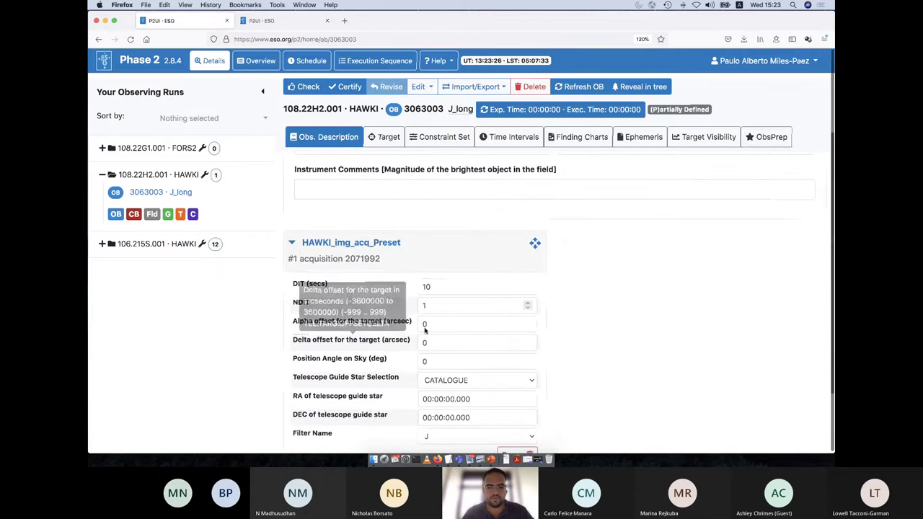
pyautogui.click(446, 323)
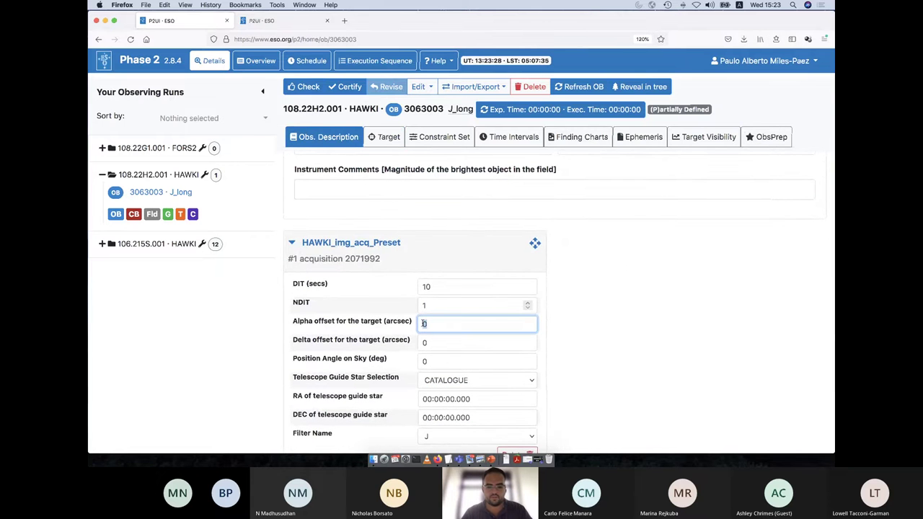
pyautogui.write('110')
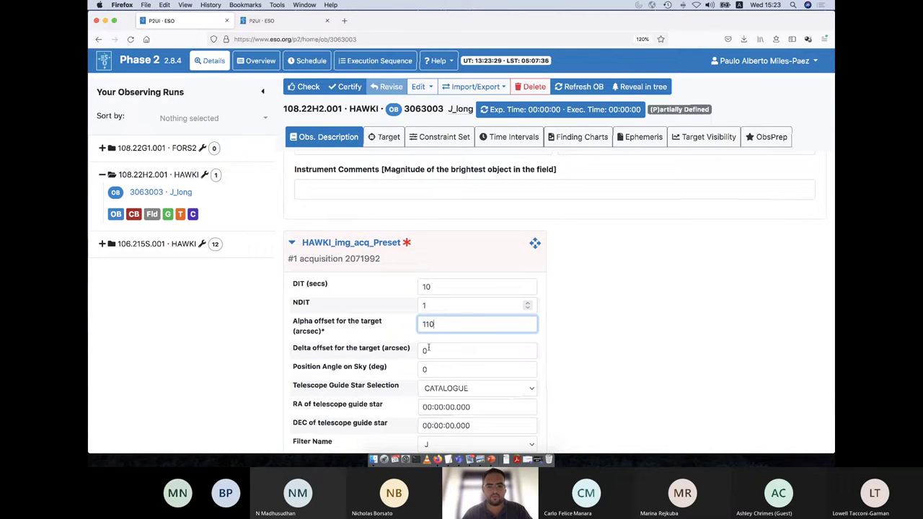
pyautogui.click(428, 349)
pyautogui.press('Delete')
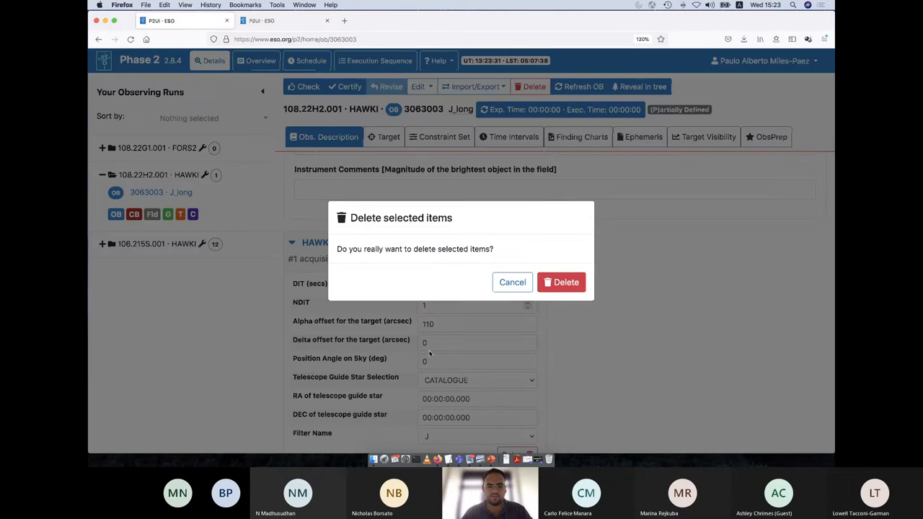
pyautogui.click(509, 281)
# Try a Delta offset of -110, reset it to 0, and check the shifted pointing in ObsPrep
pyautogui.click(429, 343)
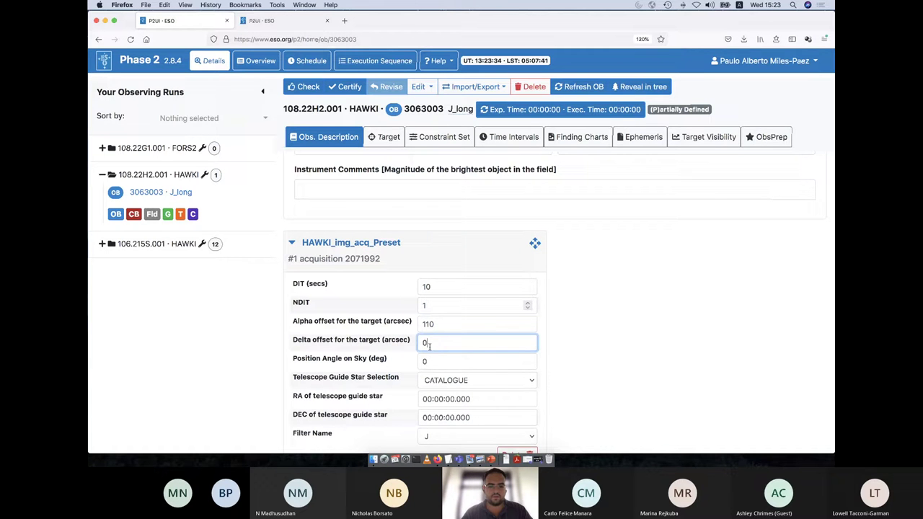
pyautogui.press('BackSpace')
pyautogui.write('-')
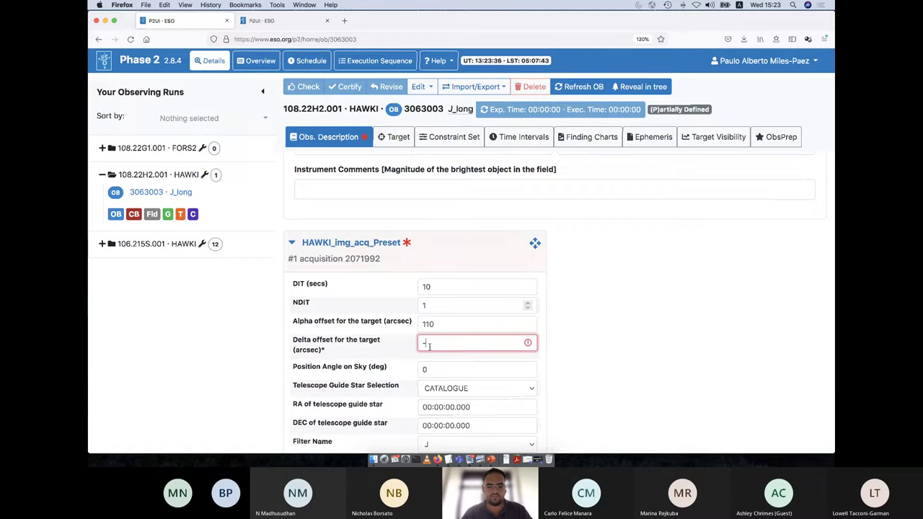
pyautogui.write('110')
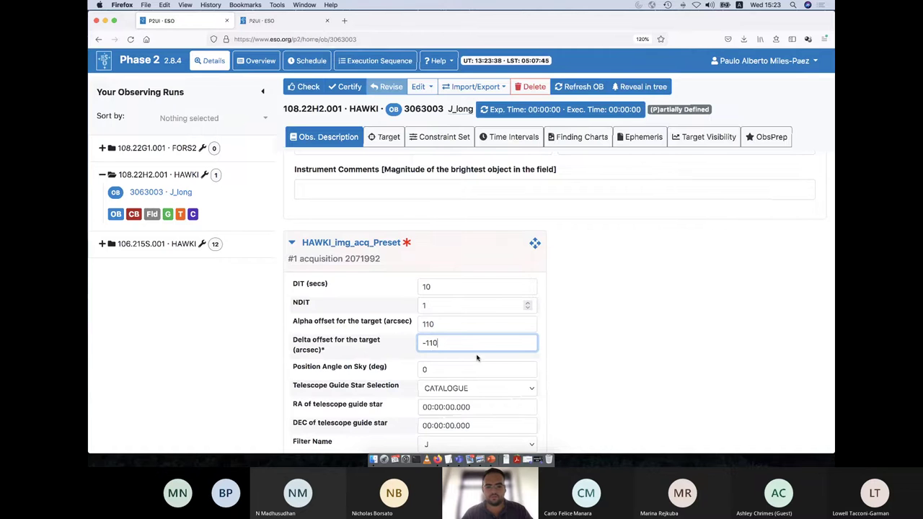
pyautogui.press('Delete')
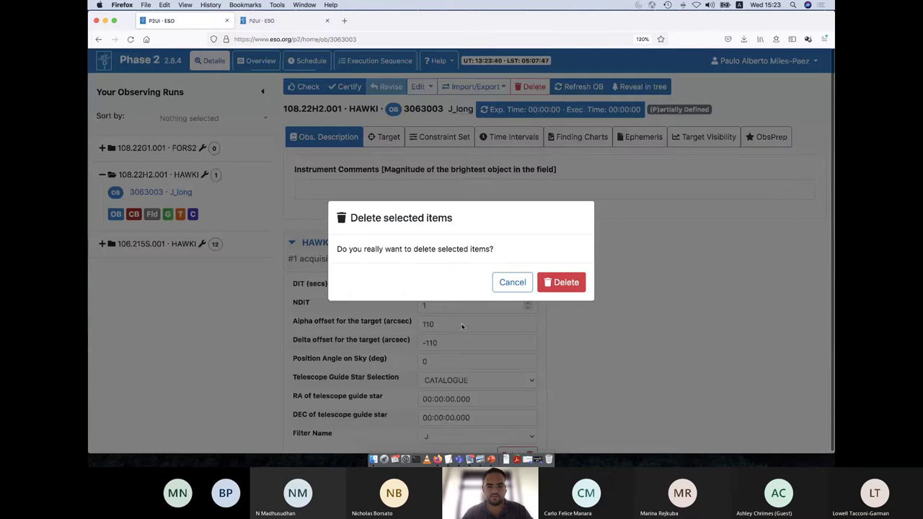
pyautogui.click(512, 283)
pyautogui.click(452, 345)
pyautogui.press('BackSpace')
pyautogui.press('BackSpace')
pyautogui.press('BackSpace')
pyautogui.press('BackSpace')
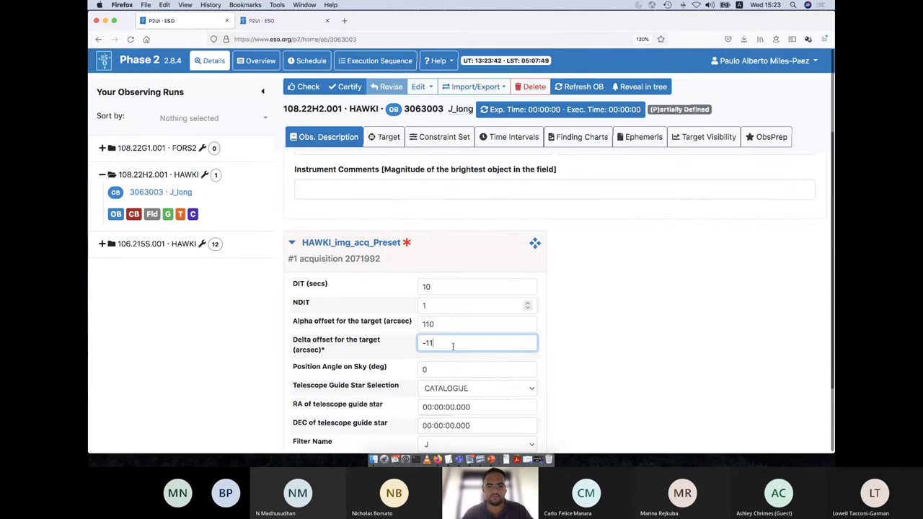
pyautogui.write('0')
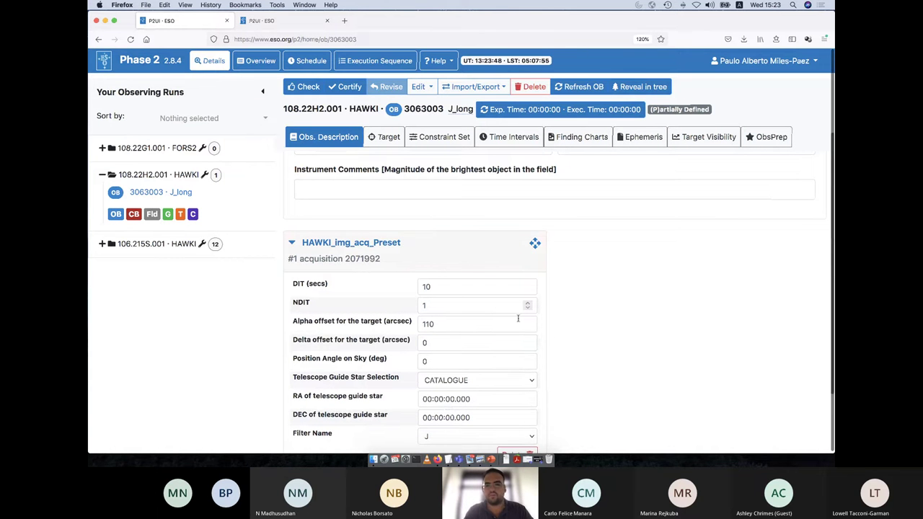
pyautogui.click(770, 141)
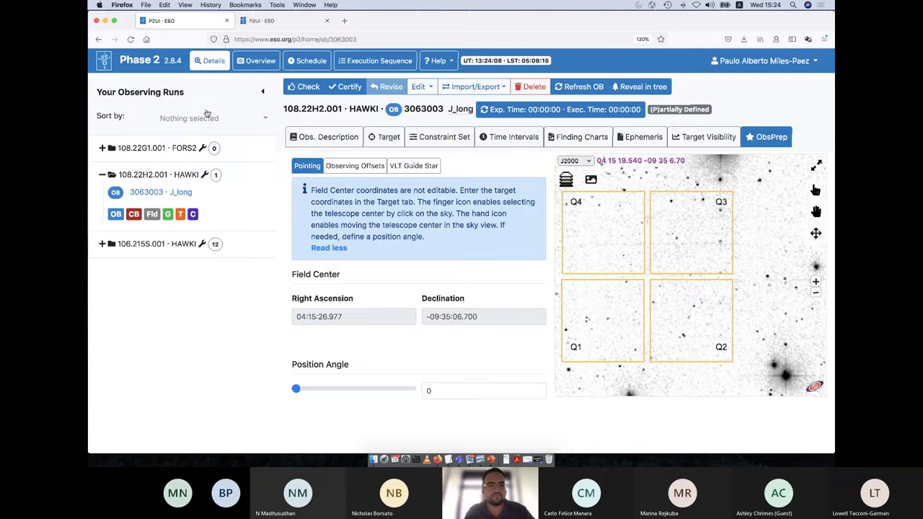
# Change the acquisition Delta offset to -110 arcsec and view the new pointing in ObsPrep
pyautogui.click(324, 137)
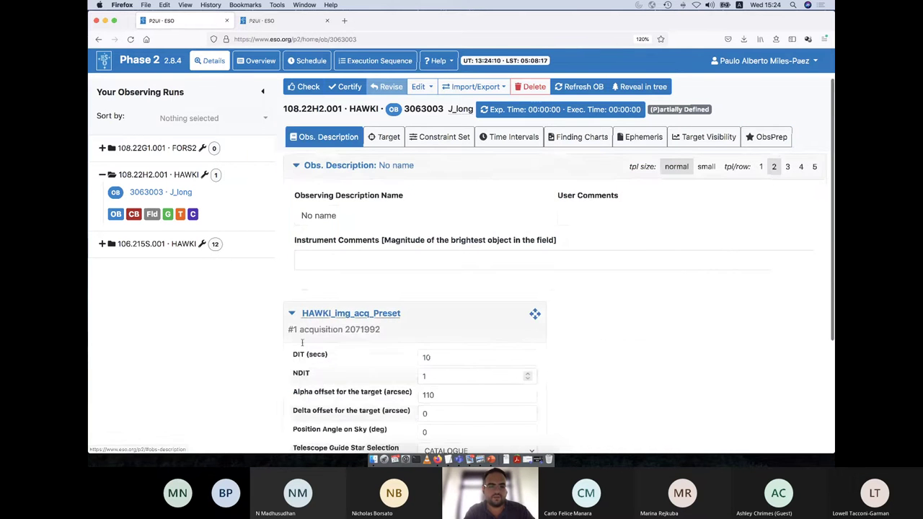
pyautogui.click(430, 414)
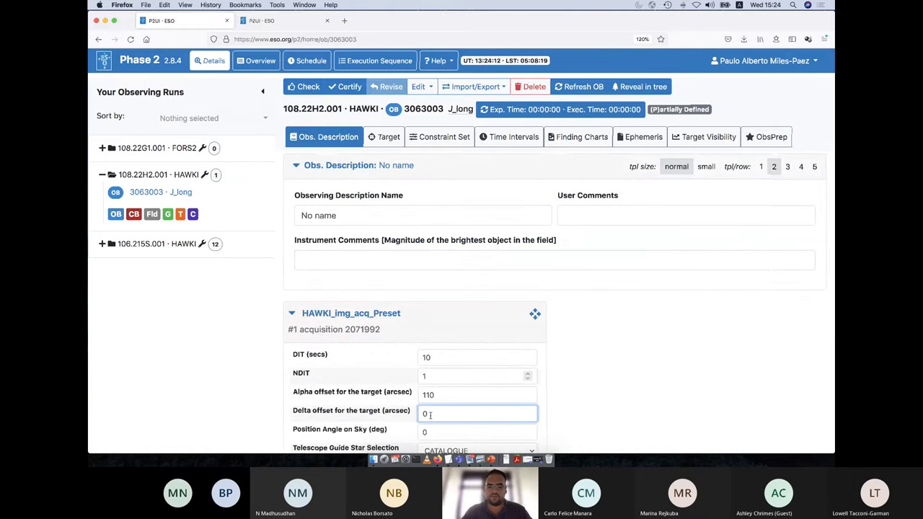
pyautogui.press('BackSpace')
pyautogui.write('-110')
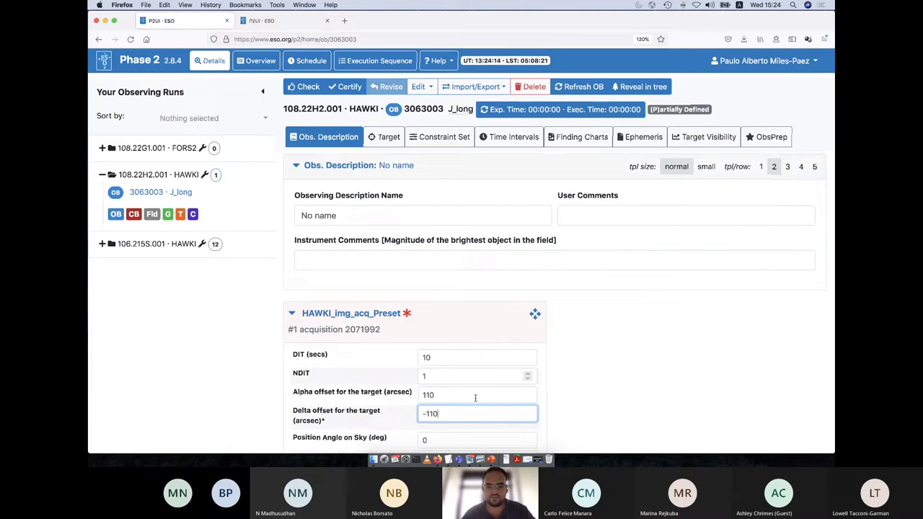
pyautogui.click(768, 137)
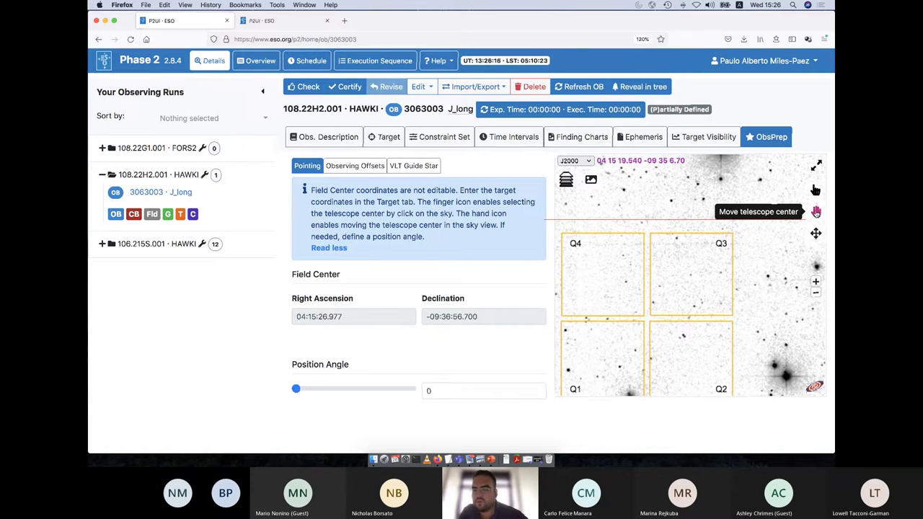
# Drag the telescope centre on the sky to RA 04:15:29.067, Dec -09:36:52.489
pyautogui.click(816, 211)
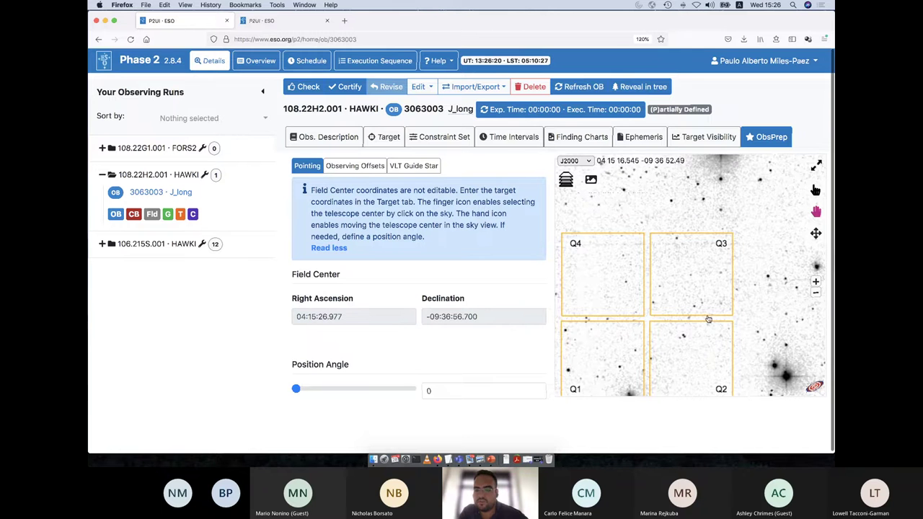
pyautogui.moveTo(709, 319); pyautogui.dragTo(719, 315)
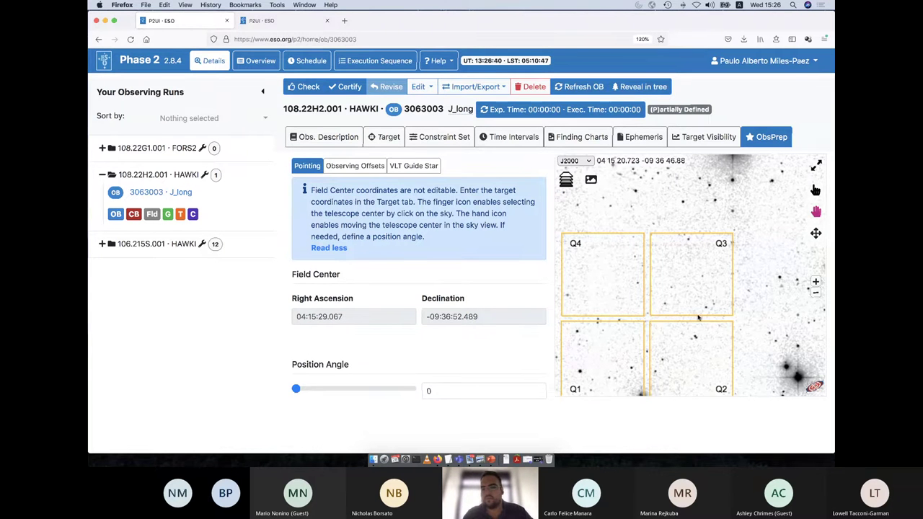
# Review the Target tab and ObsPrep, then return to the acquisition template showing 0 offsets
pyautogui.click(351, 137)
pyautogui.scroll(-3, 371, 339)
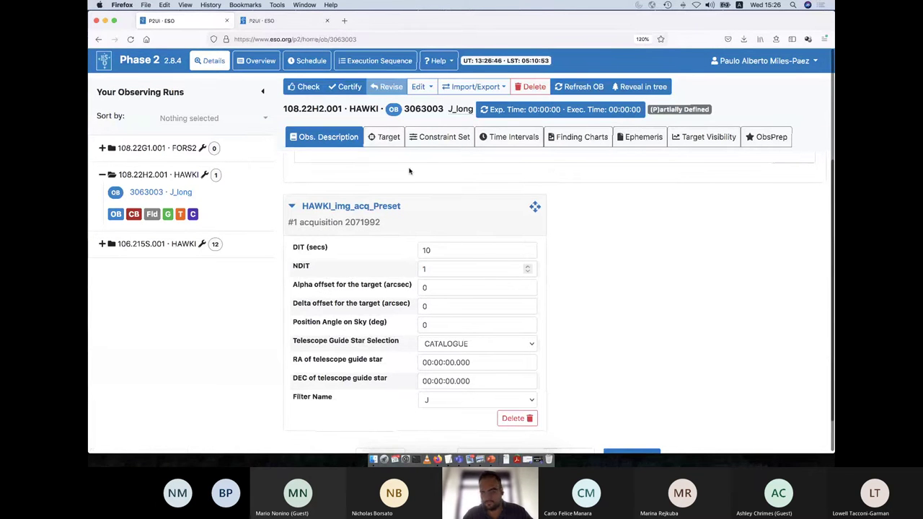
pyautogui.click(384, 137)
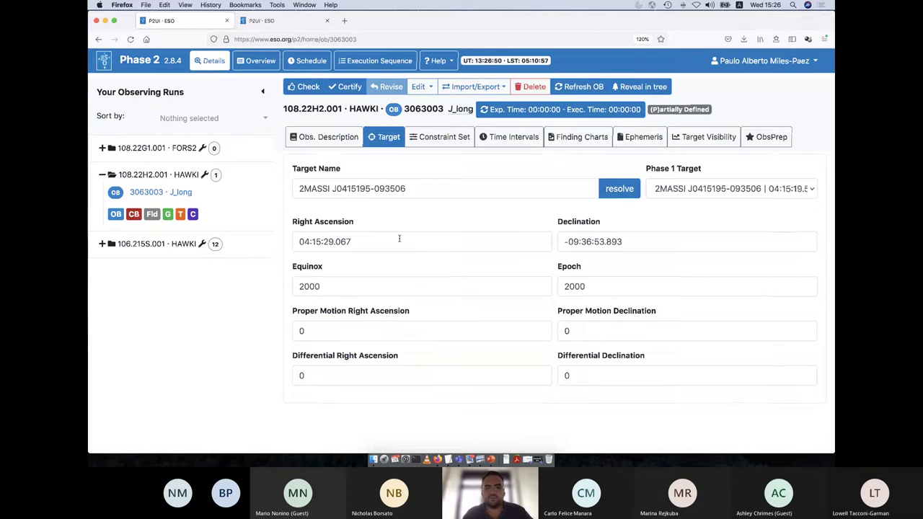
pyautogui.click(785, 139)
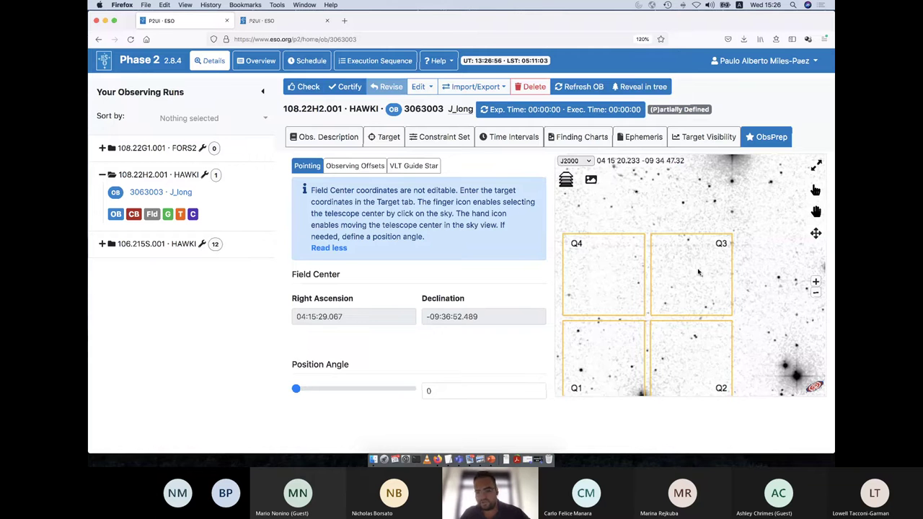
pyautogui.click(326, 137)
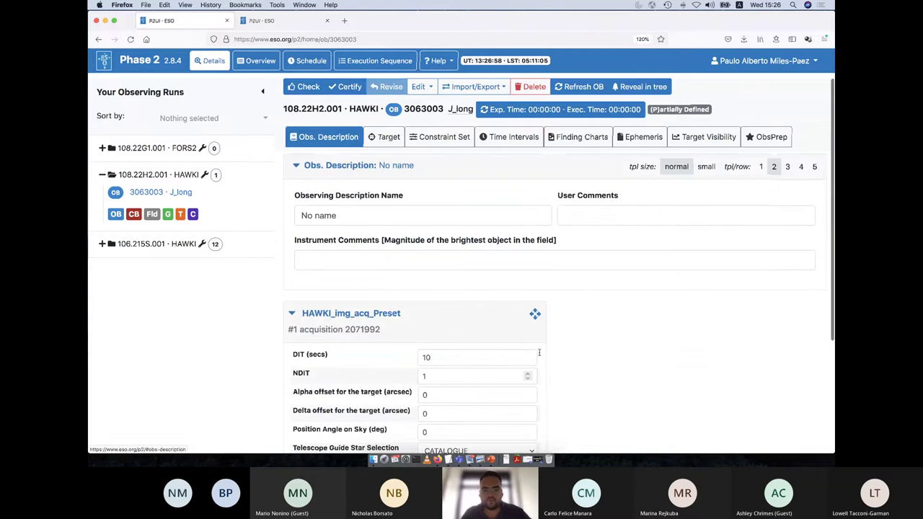
pyautogui.scroll(-4, 569, 363)
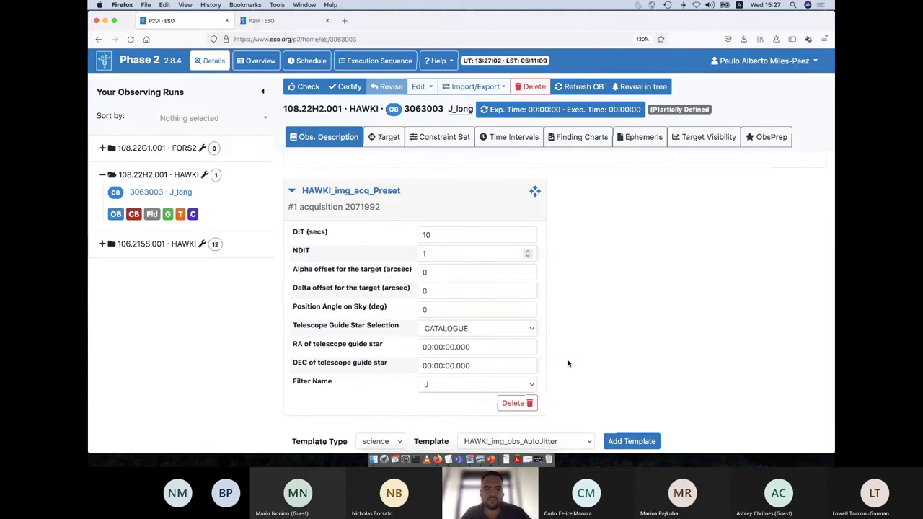
# Add a HAWKI_img_obs_GenericOffset science template to J_long and view its ObsPrep pointing
pyautogui.scroll(-2, 568, 363)
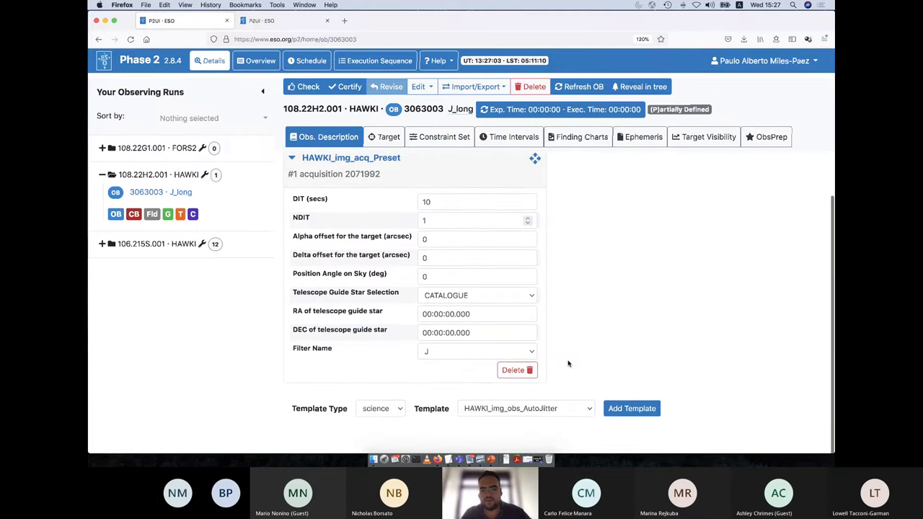
pyautogui.click(479, 414)
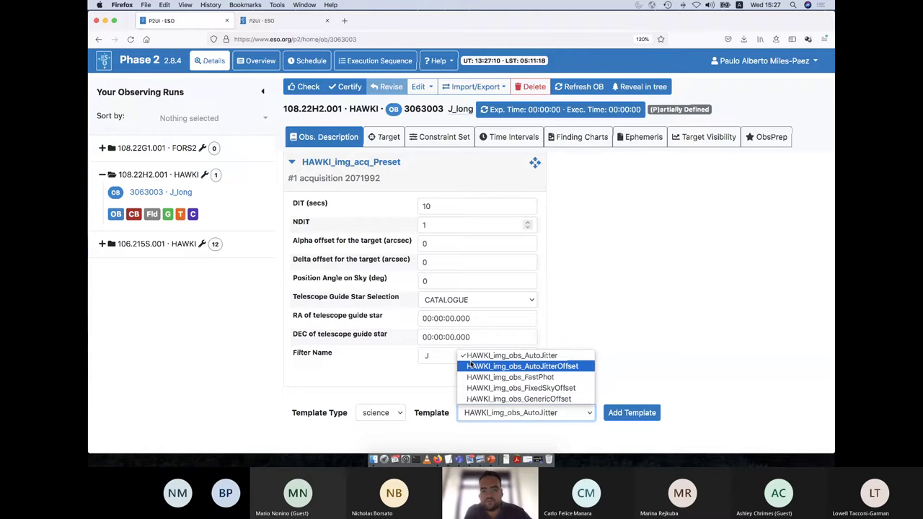
pyautogui.click(480, 399)
pyautogui.click(614, 412)
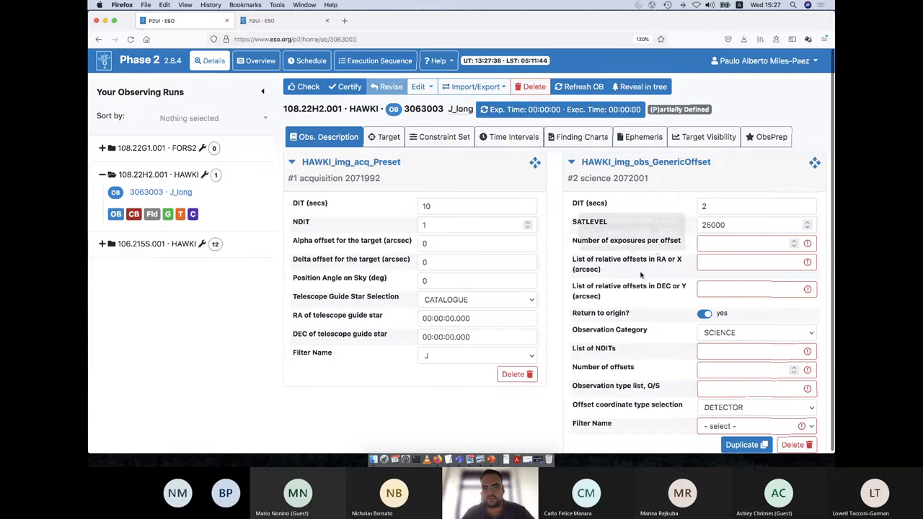
pyautogui.click(770, 139)
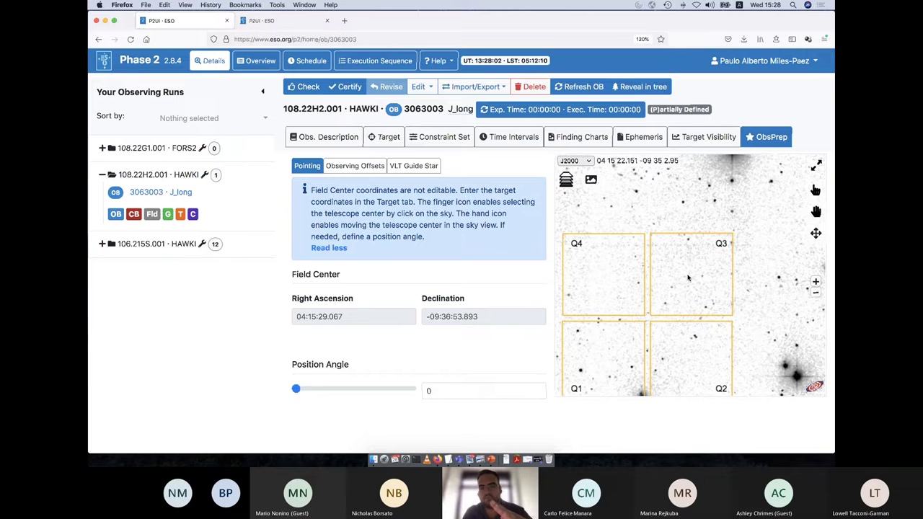
# Set the GenericOffset DIT to 20 and exposures per offset to 6
pyautogui.click(350, 140)
pyautogui.scroll(-5, 558, 323)
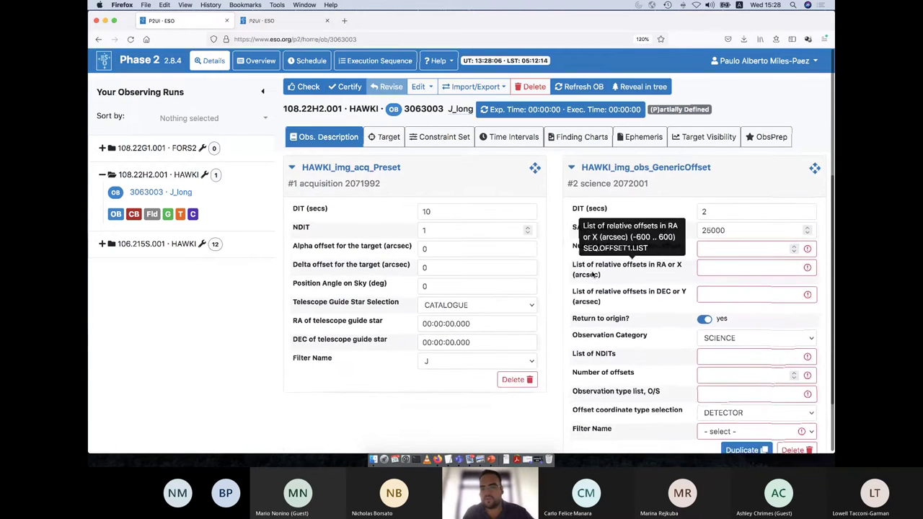
pyautogui.scroll(1, 558, 288)
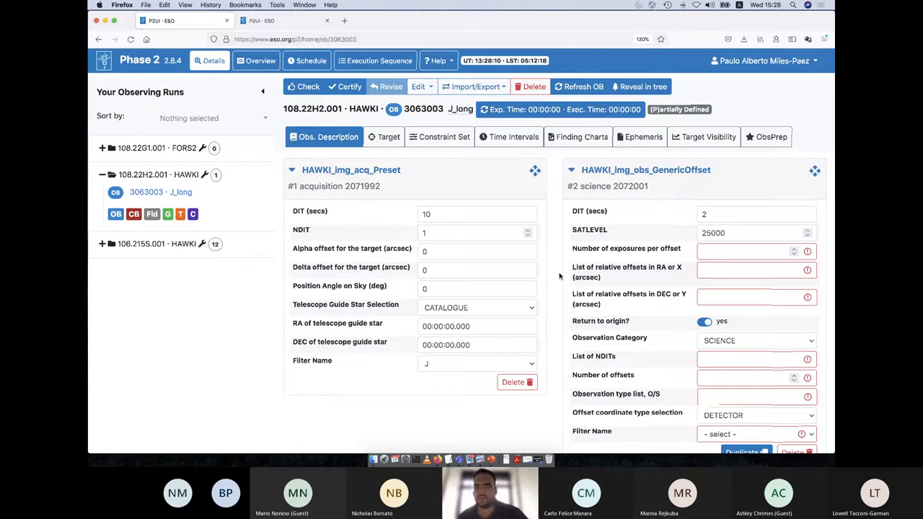
pyautogui.scroll(-1, 560, 277)
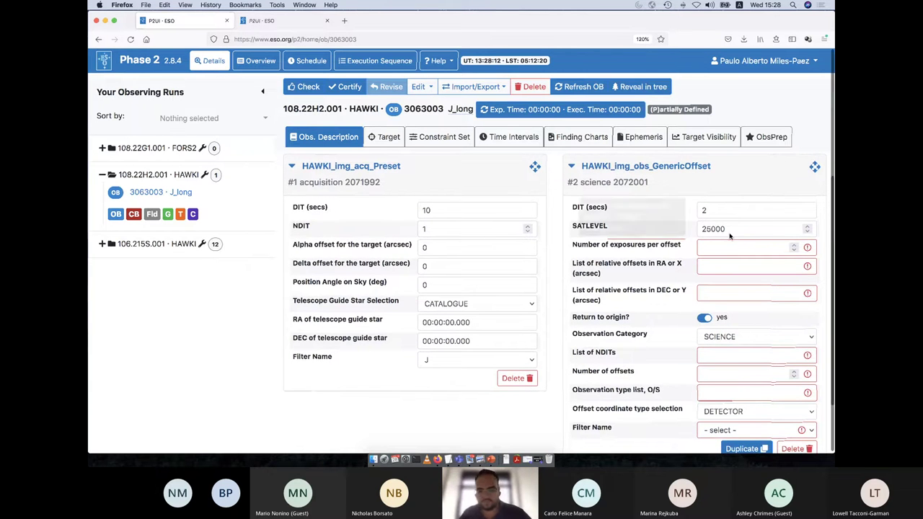
pyautogui.click(740, 209)
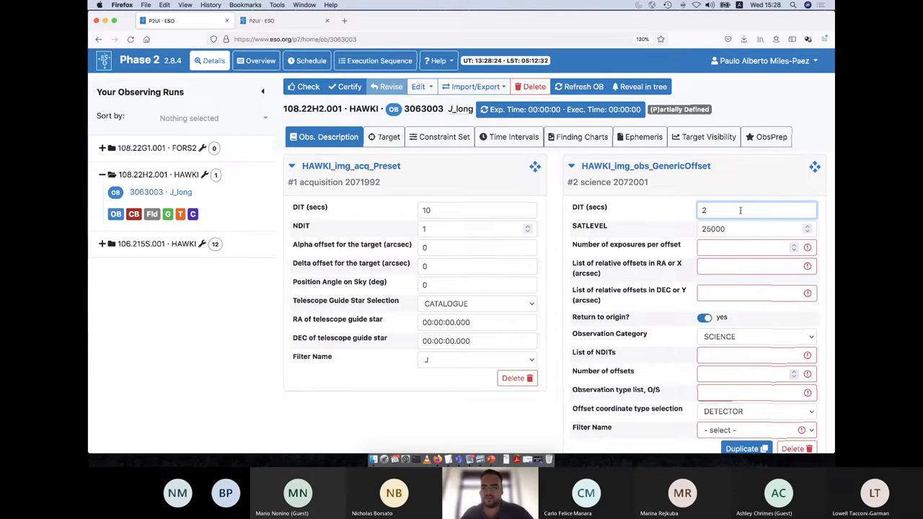
pyautogui.write('0')
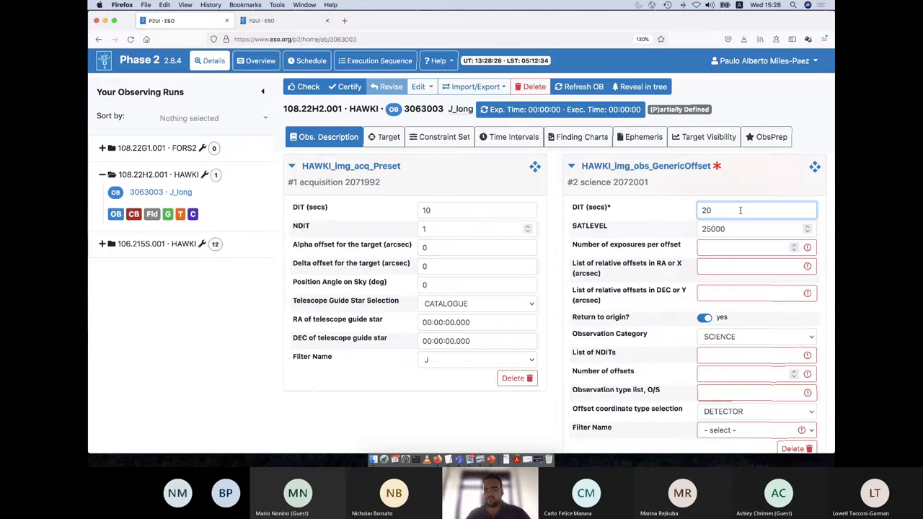
pyautogui.press('Return')
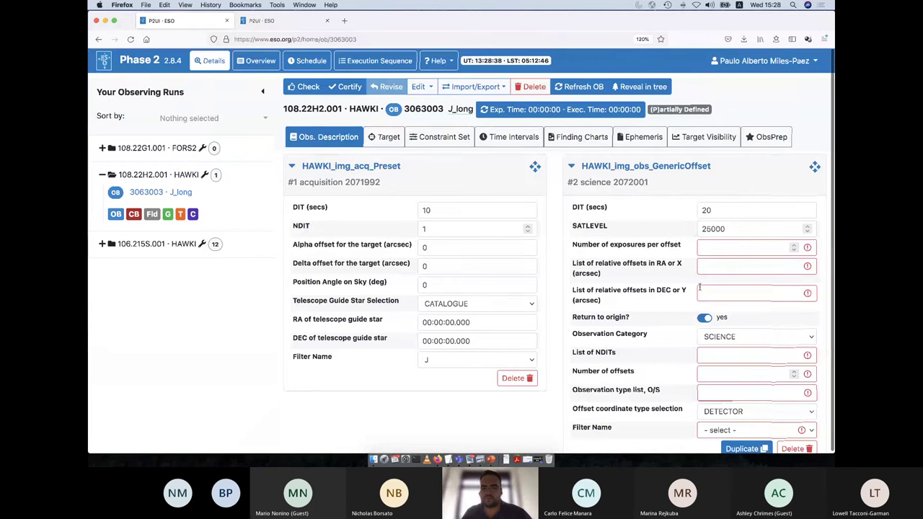
pyautogui.click(715, 250)
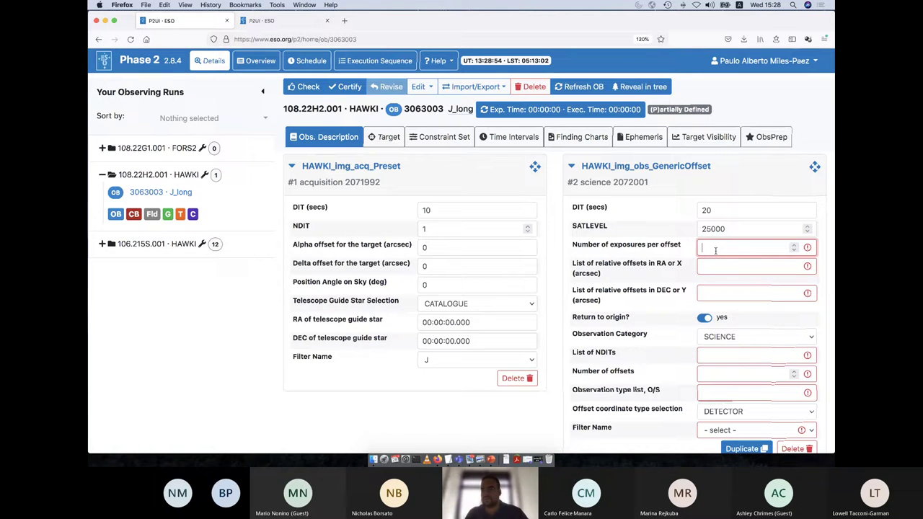
pyautogui.write('6')
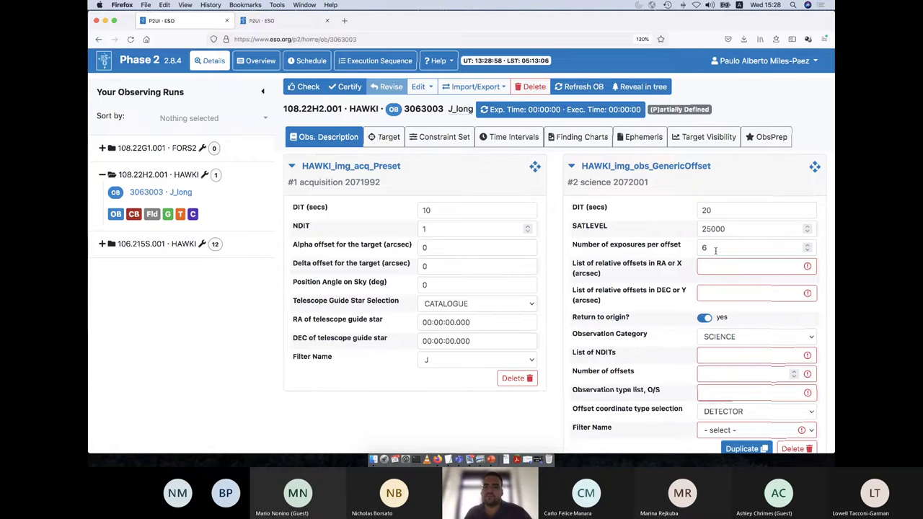
# Enter the RA offset list -20 10 10
pyautogui.click(685, 276)
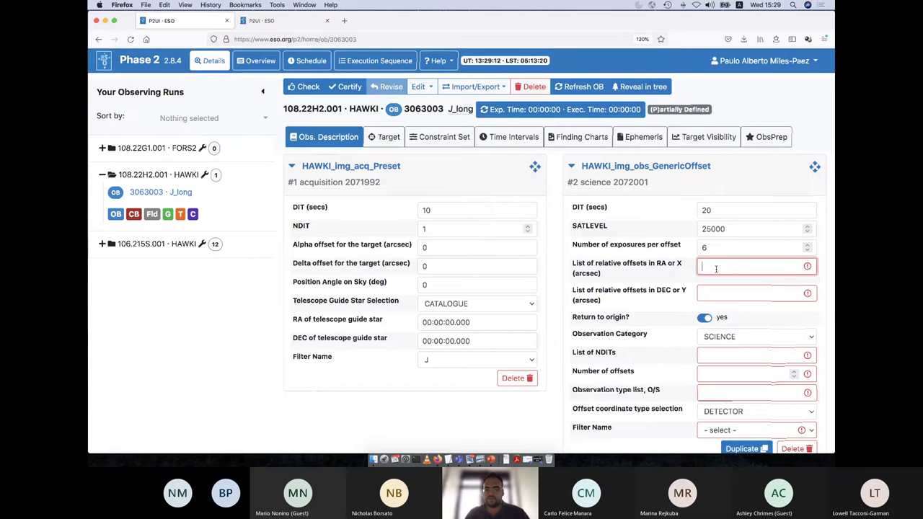
pyautogui.write('-20')
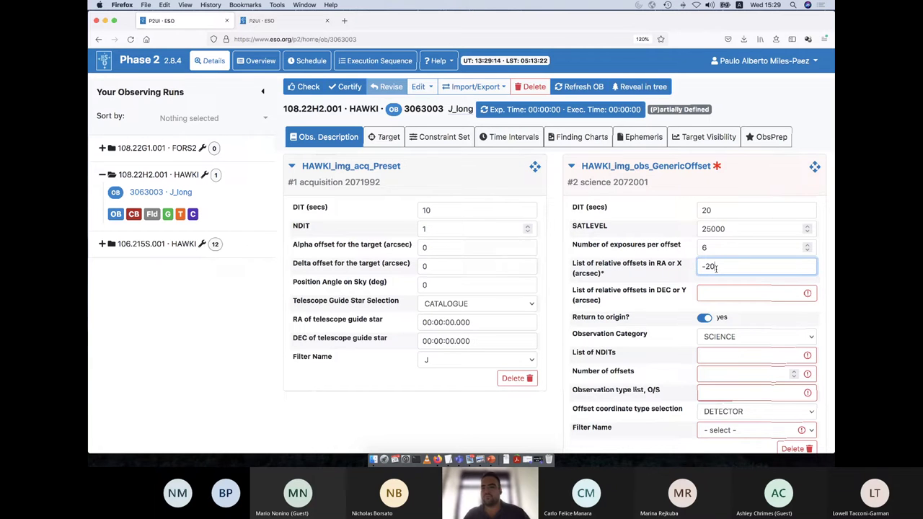
pyautogui.press('Return')
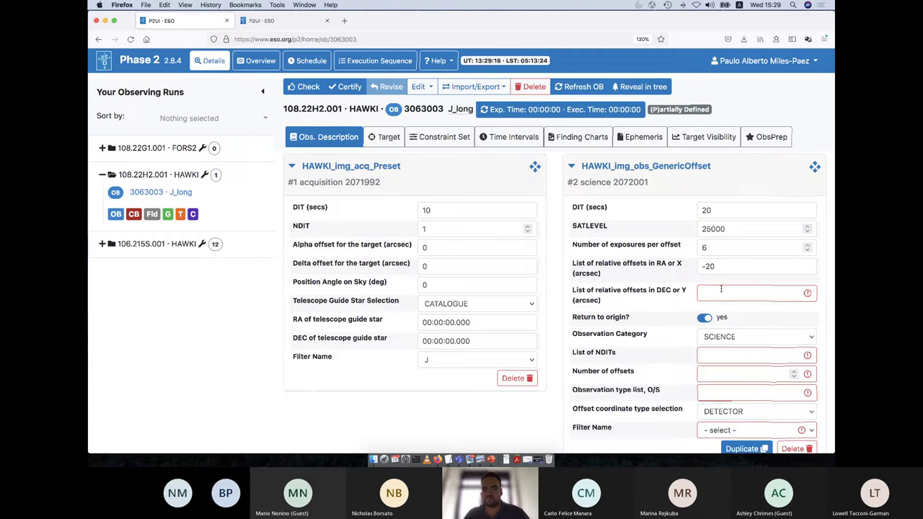
pyautogui.click(729, 267)
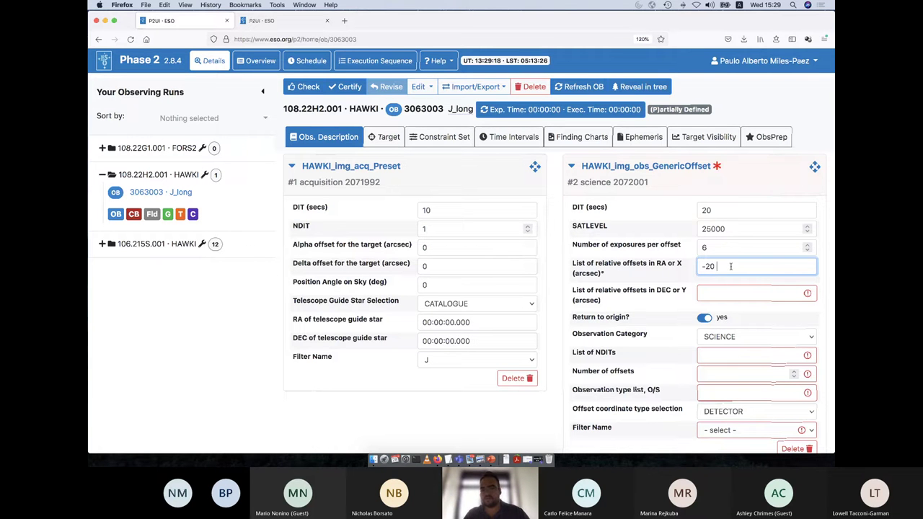
pyautogui.write('10 10')
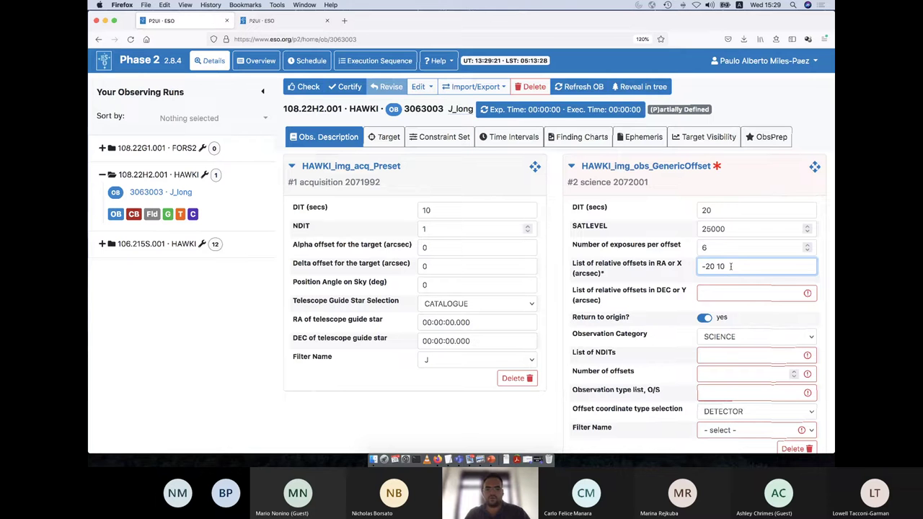
pyautogui.click(658, 271)
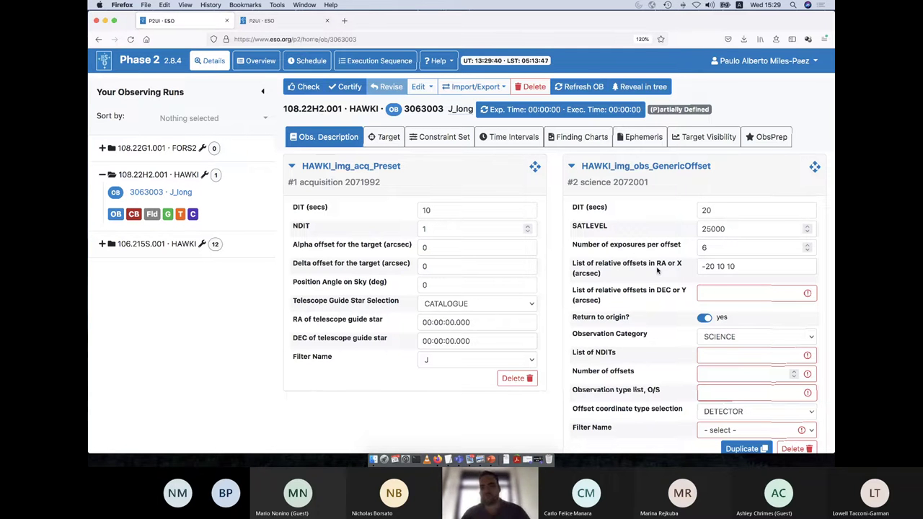
# Enter the DEC offset list 0 0 0
pyautogui.click(716, 296)
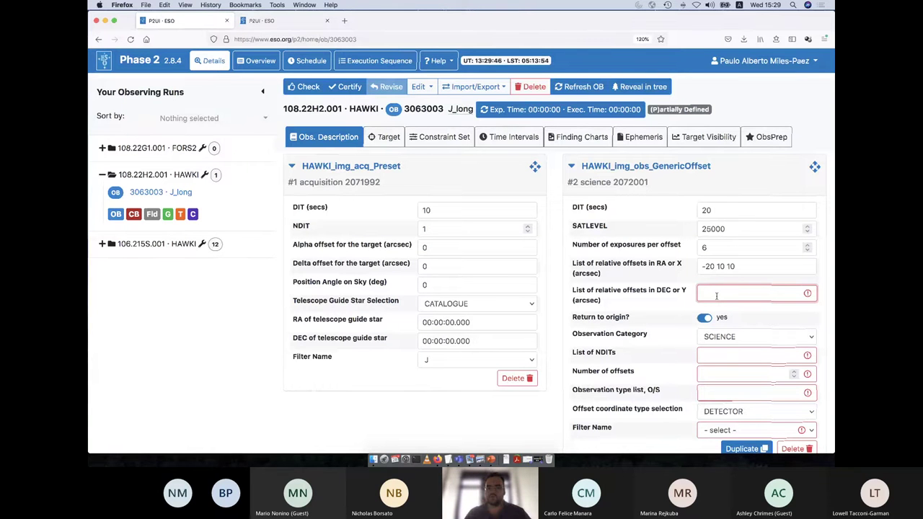
pyautogui.write('0')
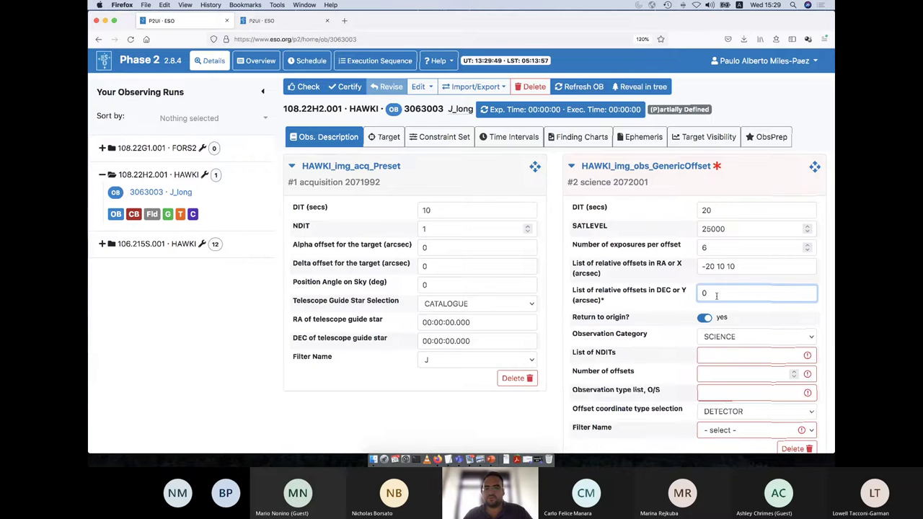
pyautogui.write(' 0 0')
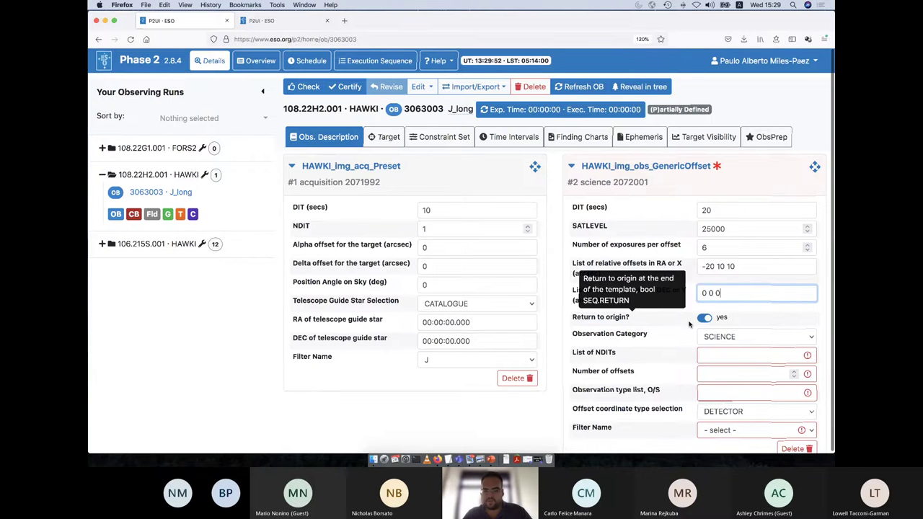
pyautogui.click(688, 325)
# Switch Return to origin to no and keep SCIENCE as observation category
pyautogui.scroll(-1, 594, 305)
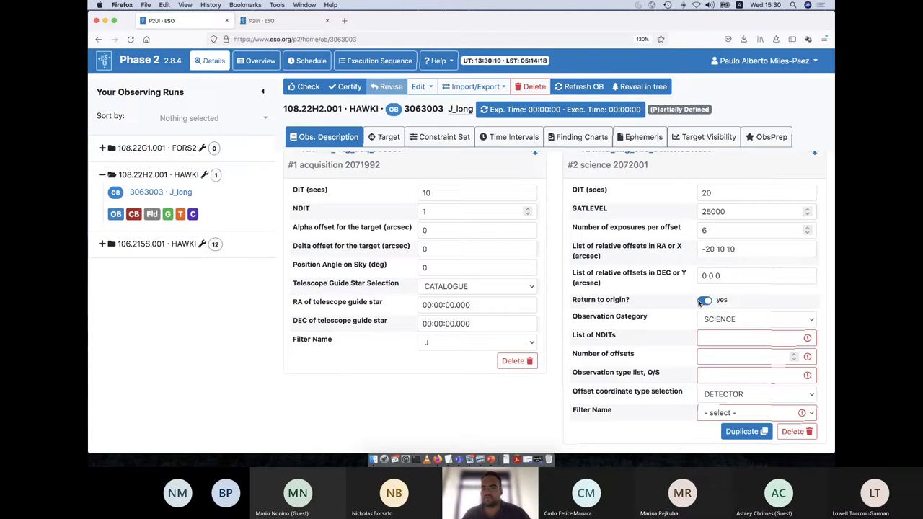
pyautogui.click(702, 300)
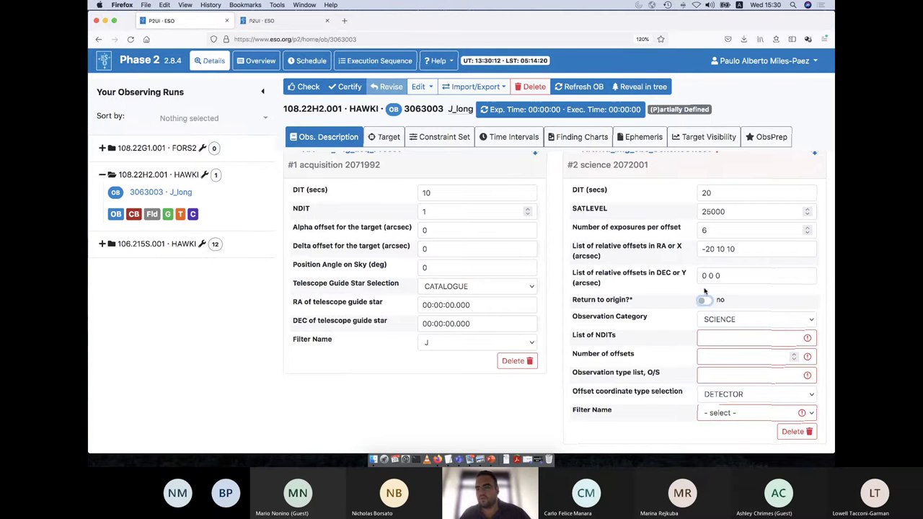
pyautogui.click(711, 325)
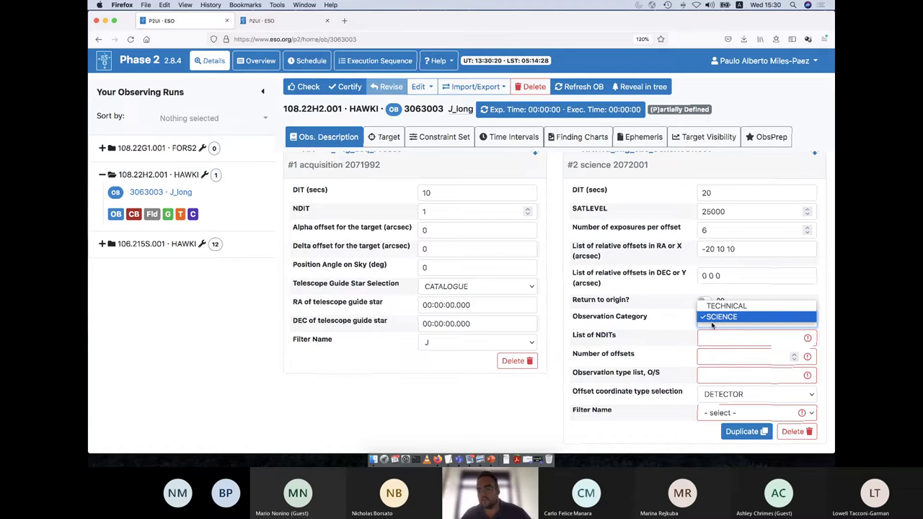
pyautogui.click(710, 320)
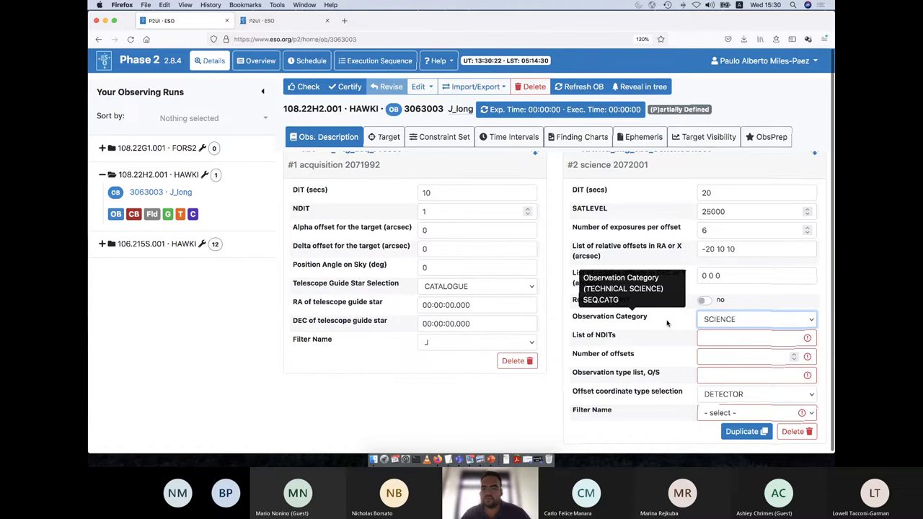
pyautogui.scroll(-1, 667, 324)
pyautogui.scroll(-1, 667, 324)
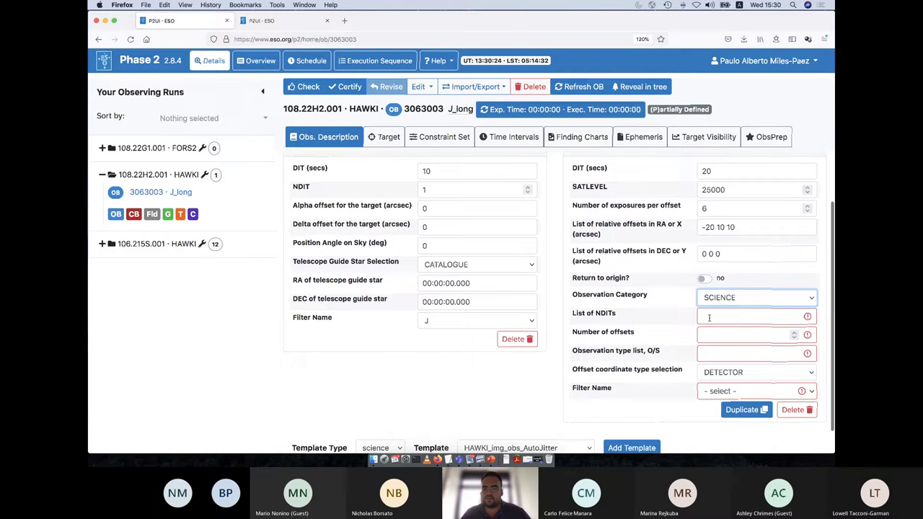
# Enter List of NDITs 1 and 20 offsets, recalculating exposure time to 00:40:00
pyautogui.click(709, 317)
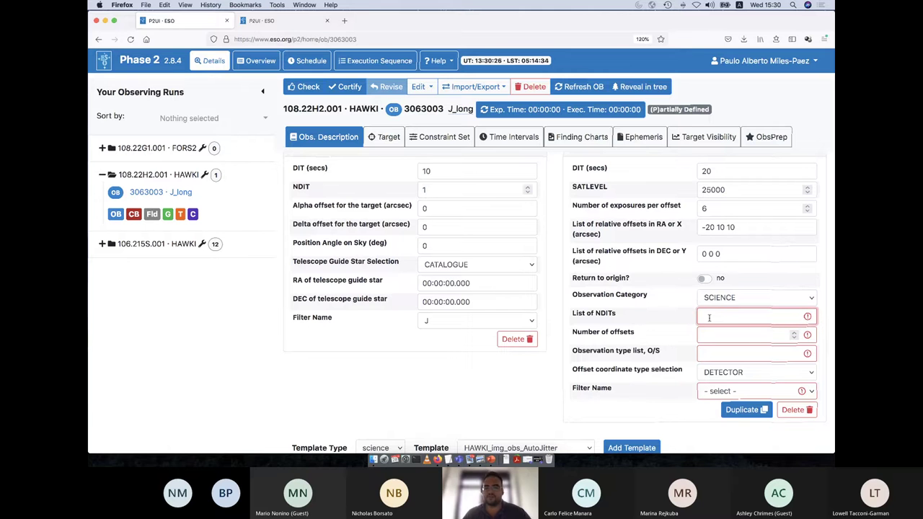
pyautogui.click(709, 318)
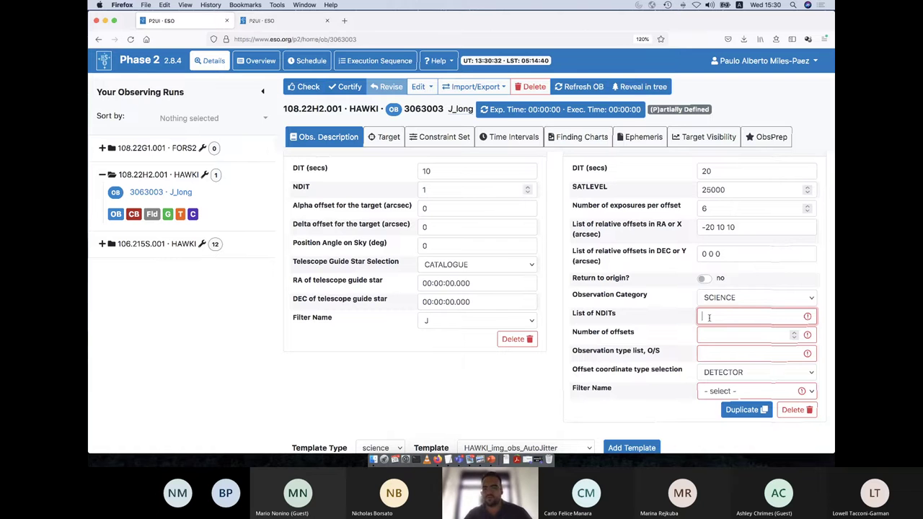
pyautogui.write('1')
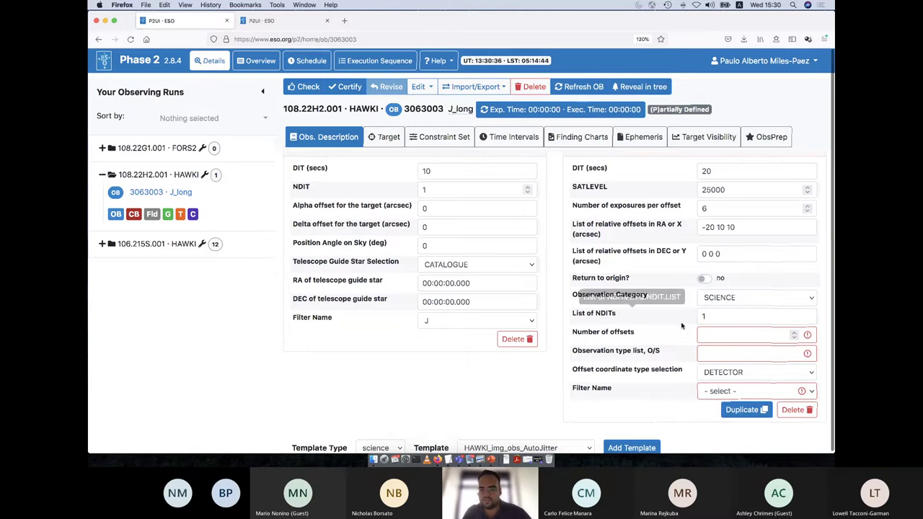
pyautogui.click(709, 337)
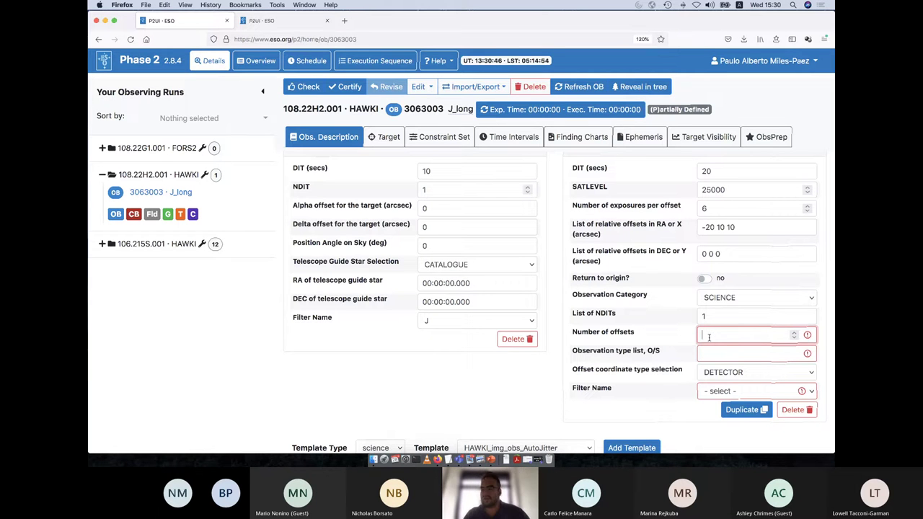
pyautogui.write('20')
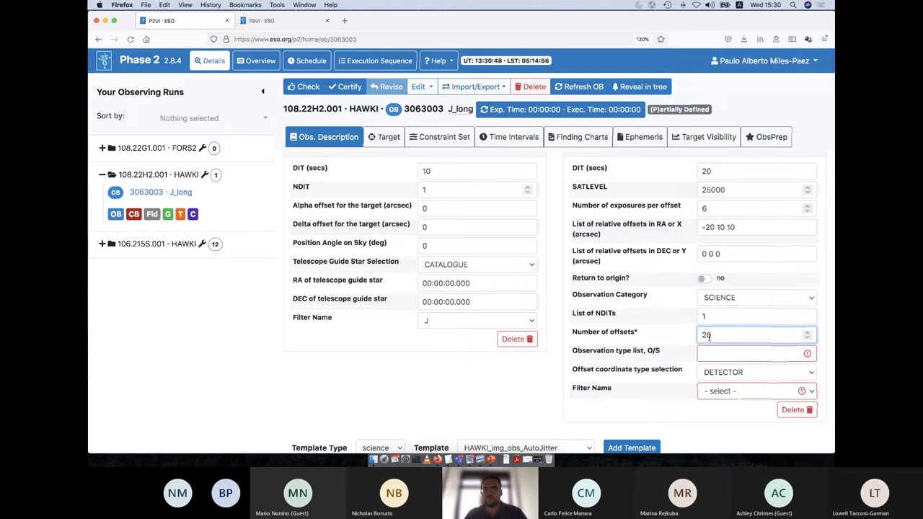
pyautogui.click(686, 354)
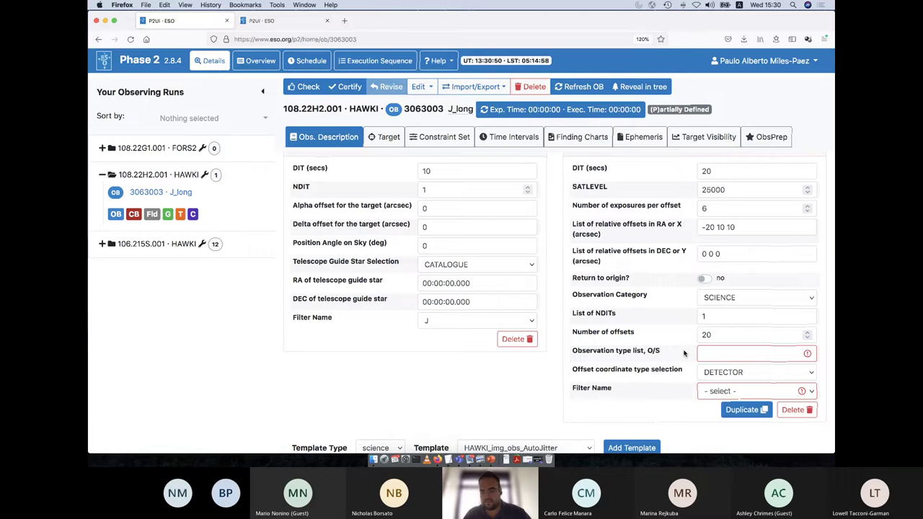
pyautogui.click(579, 112)
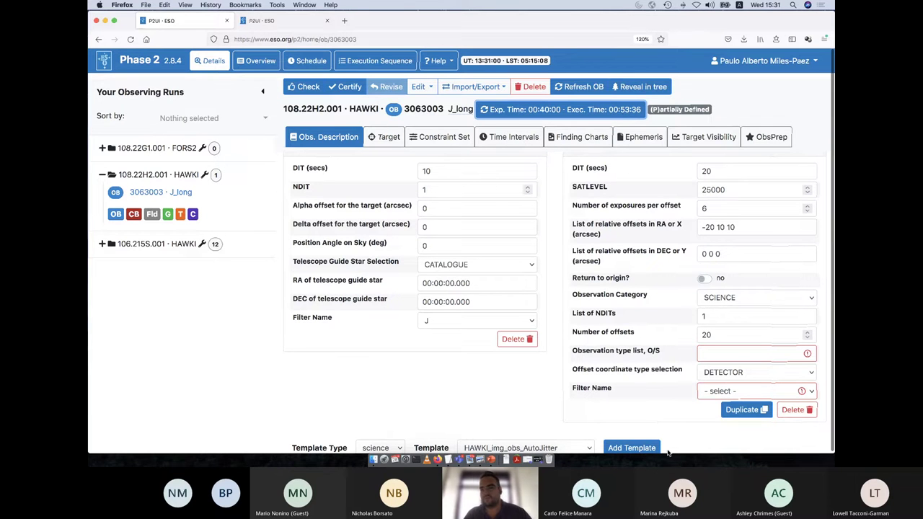
pyautogui.click(714, 354)
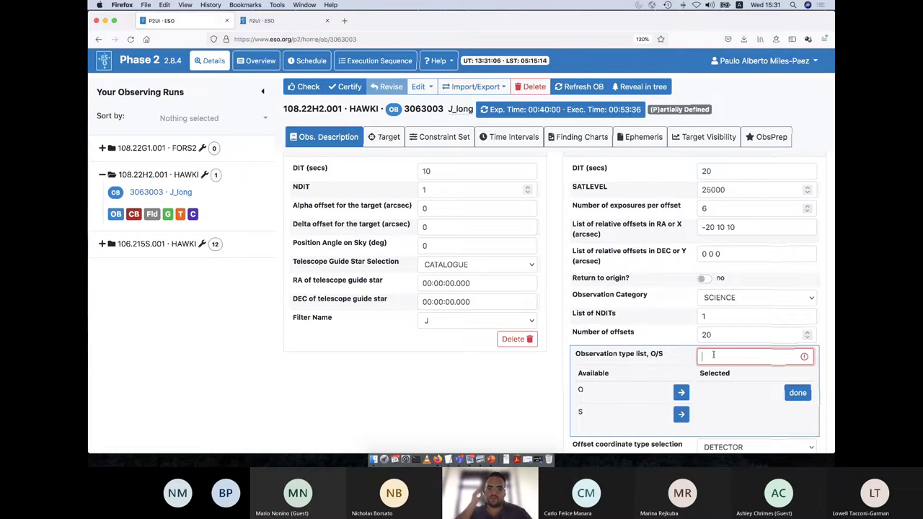
# Set the GenericOffset observation type to O and bring up the ObsPrep pointing view
pyautogui.click(681, 392)
pyautogui.click(677, 326)
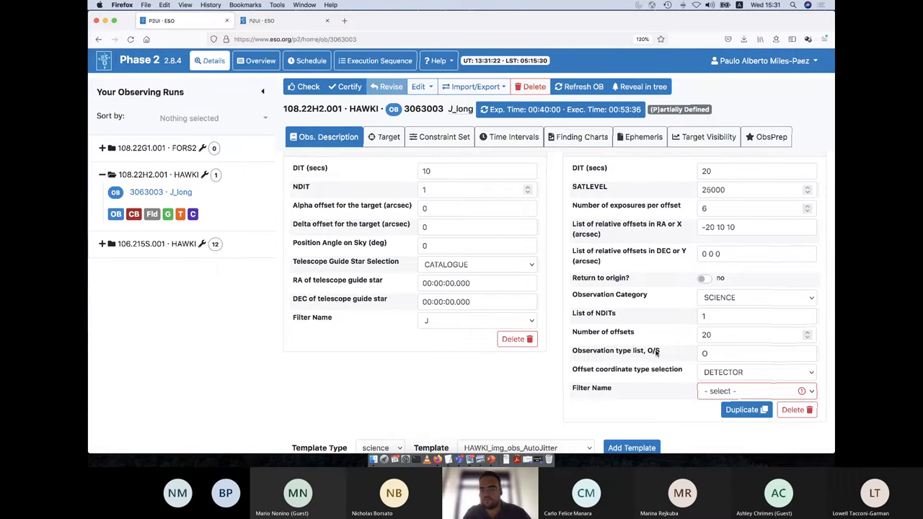
pyautogui.moveTo(666, 371)
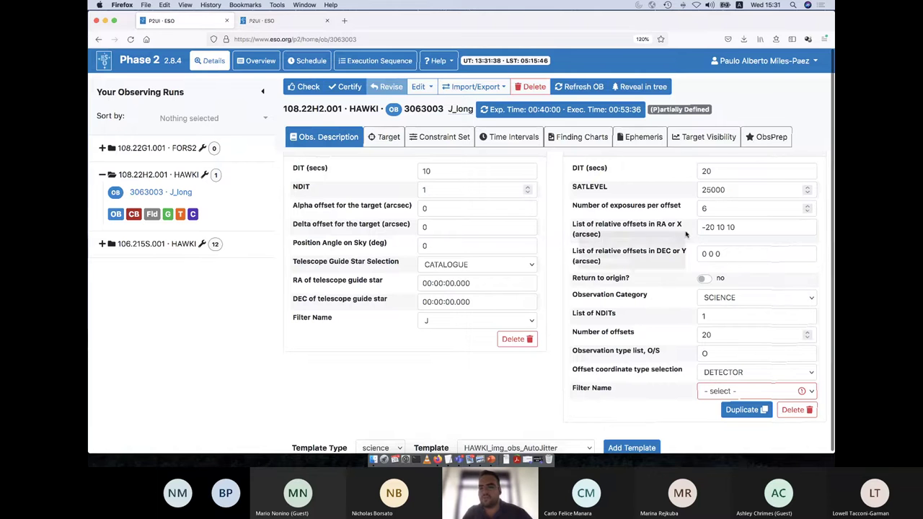
pyautogui.click(765, 136)
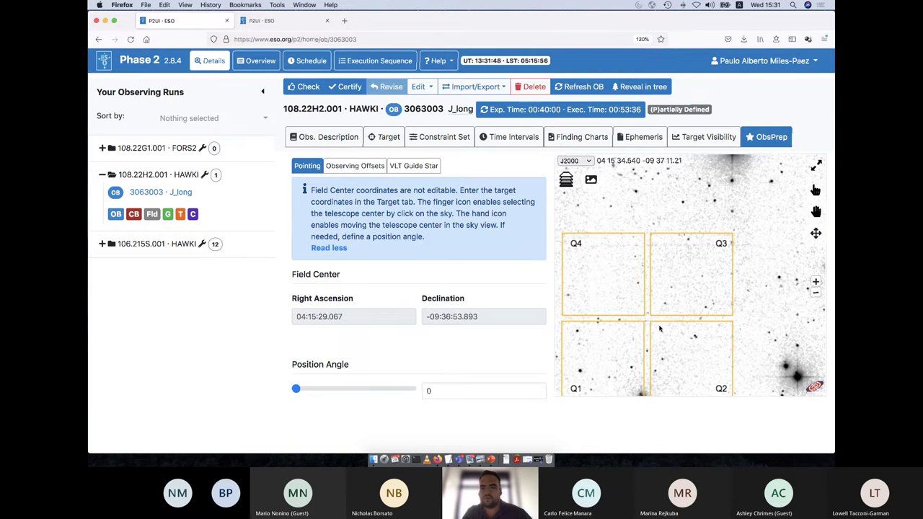
# Set the science template filter to J and recalculate the OB execution time (00:53:36)
pyautogui.click(317, 138)
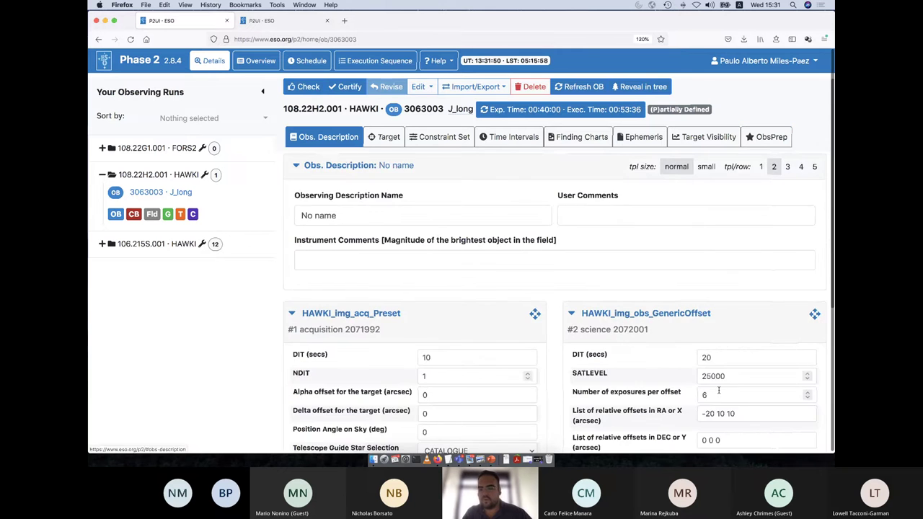
pyautogui.scroll(-3, 719, 393)
pyautogui.scroll(-2, 699, 375)
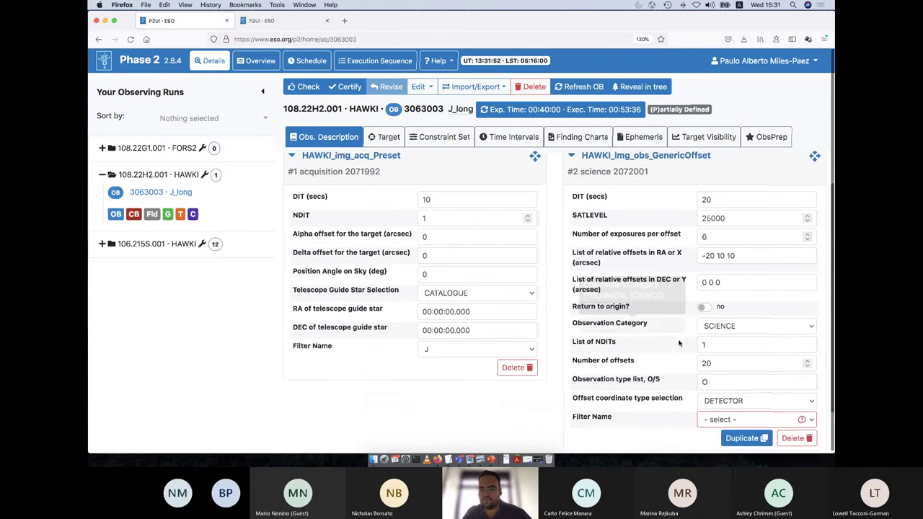
pyautogui.click(756, 390)
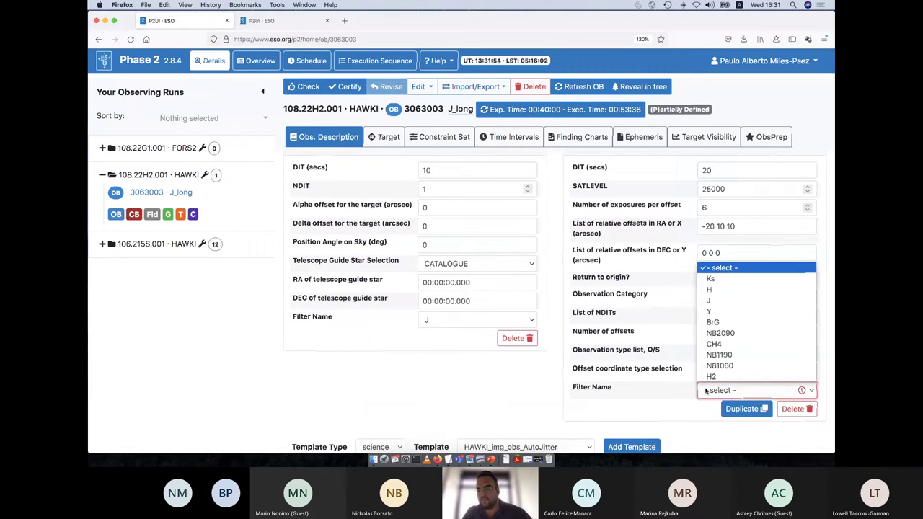
pyautogui.click(729, 298)
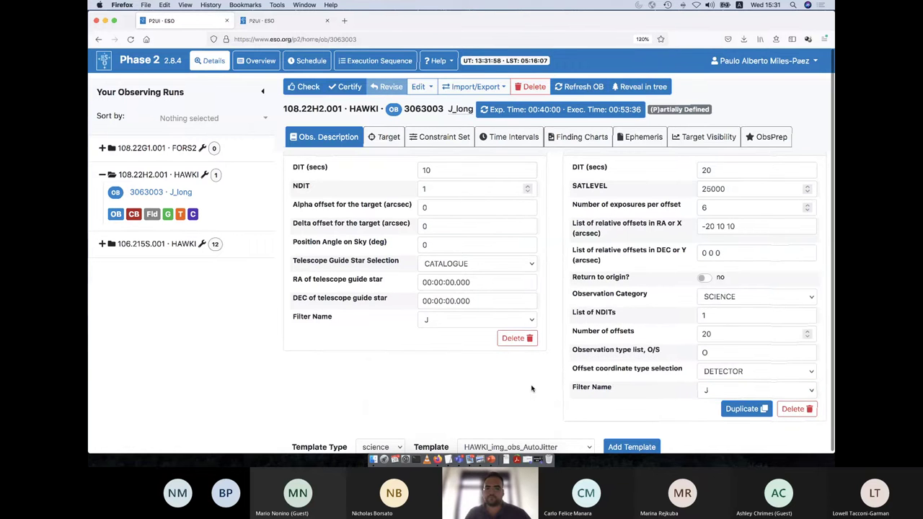
pyautogui.scroll(2, 545, 197)
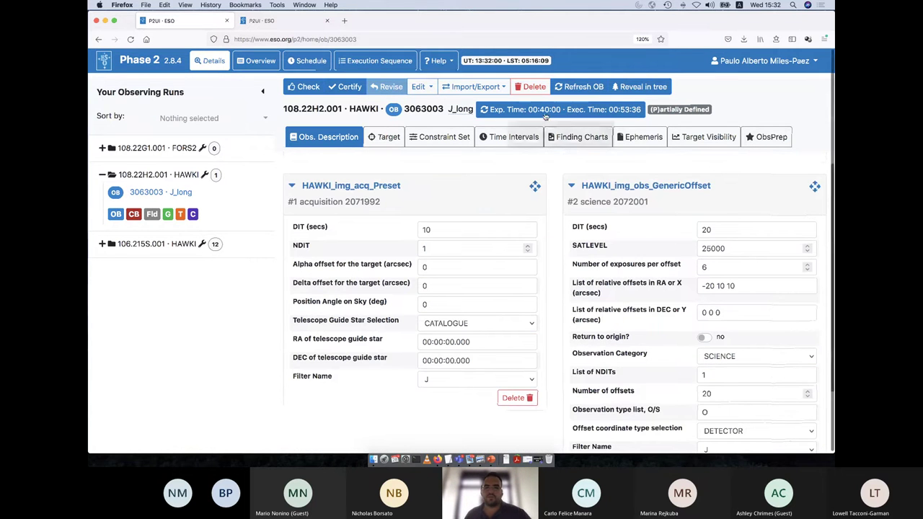
pyautogui.click(562, 110)
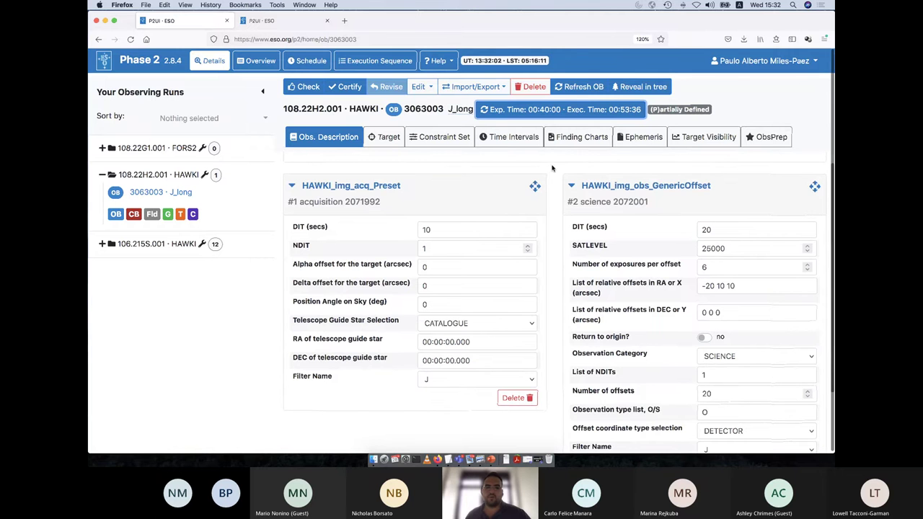
pyautogui.scroll(-1, 553, 173)
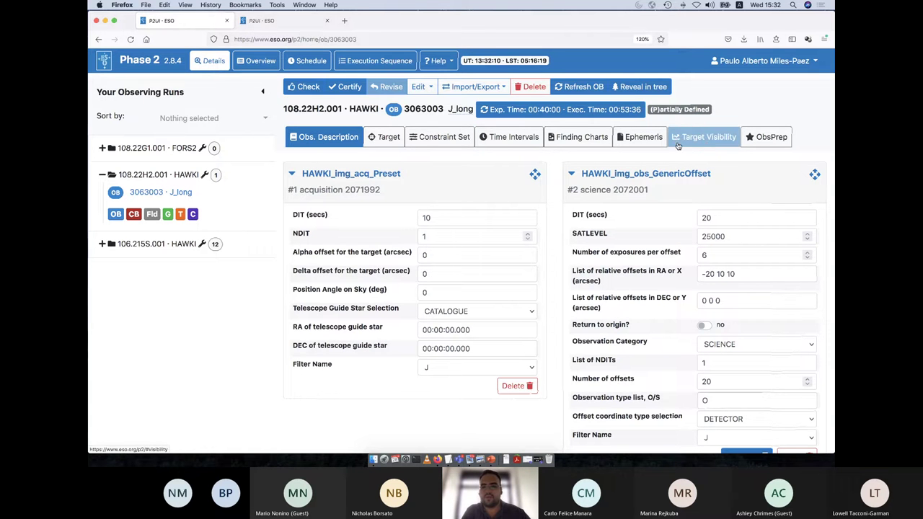
# Rename the constraint set to Band_C
pyautogui.click(425, 136)
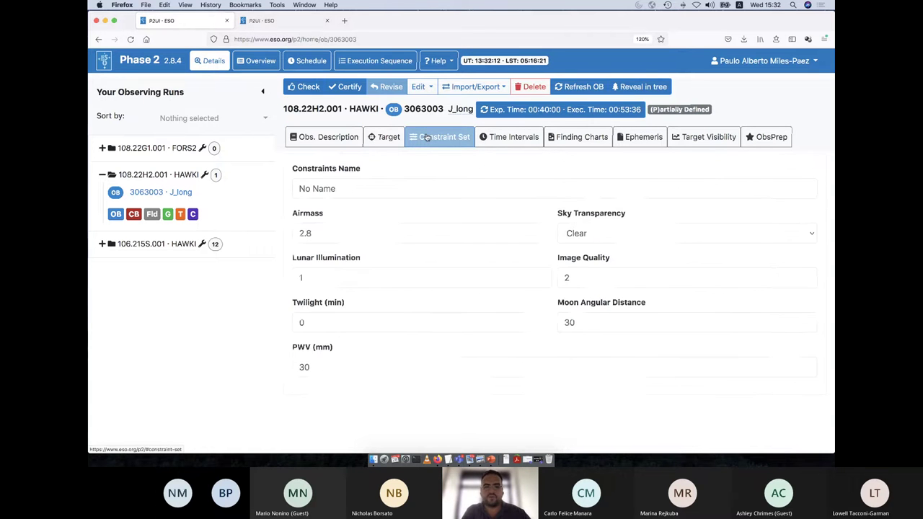
pyautogui.tripleClick(356, 192)
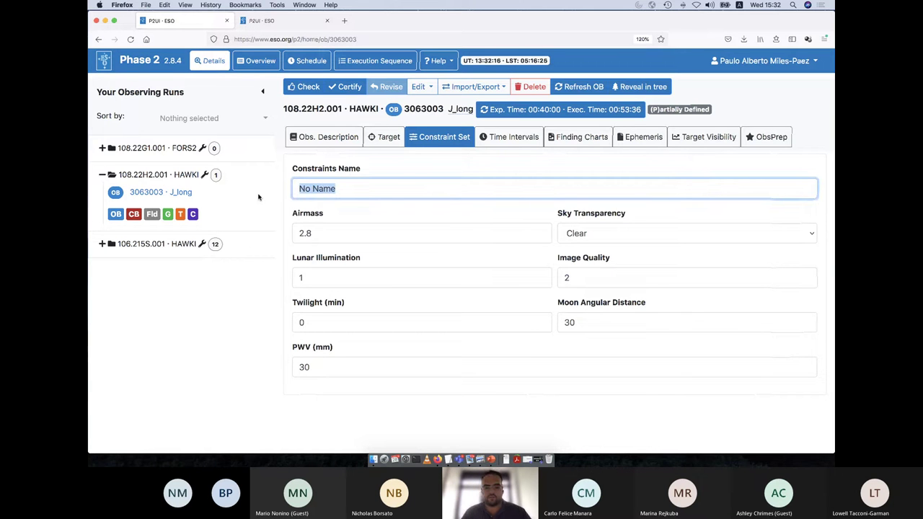
pyautogui.write('Band')
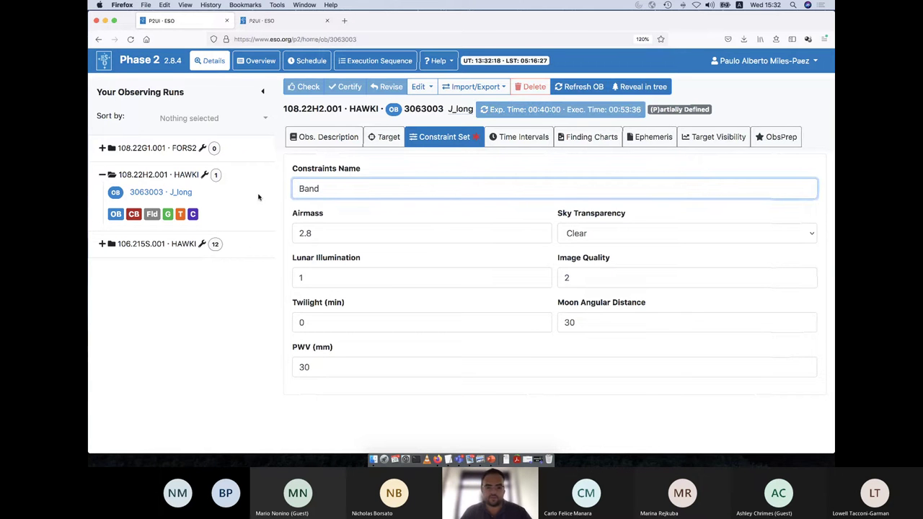
pyautogui.write('_C')
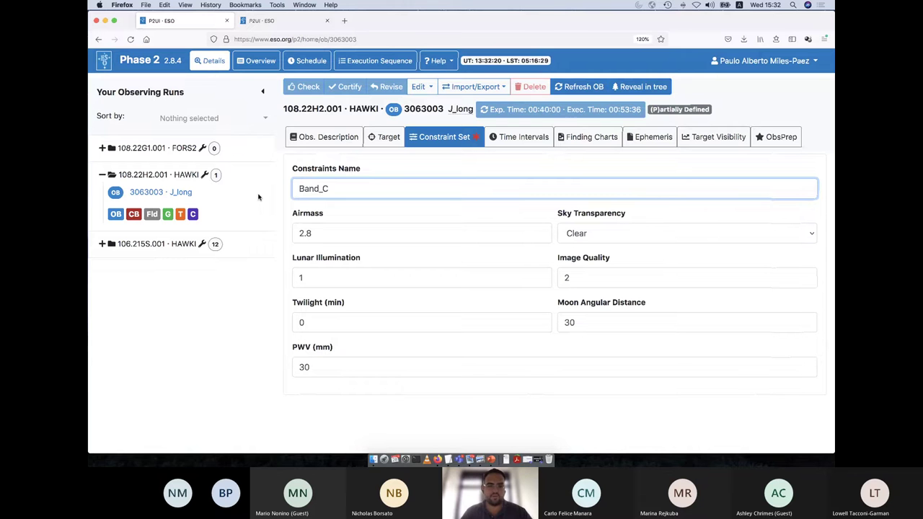
pyautogui.click(322, 164)
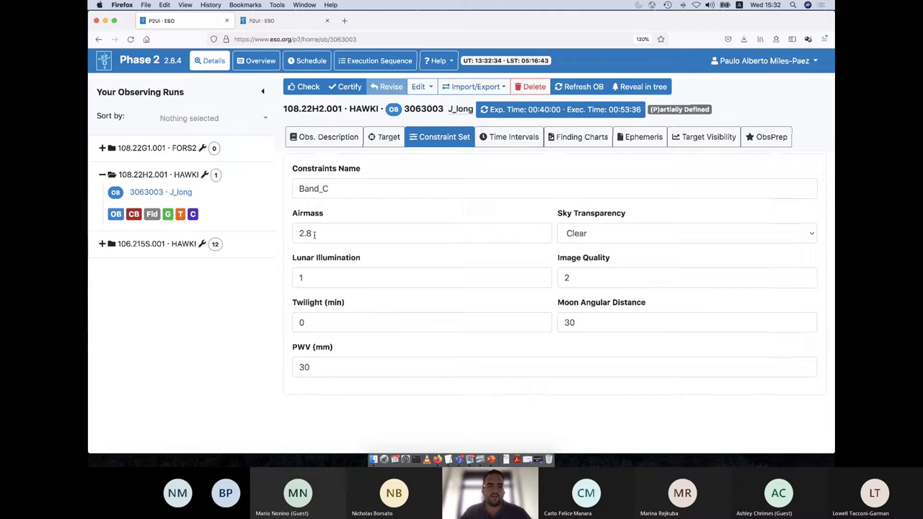
# Set airmass to 2 and sky transparency to 'Variable, thin cirrus'
pyautogui.click(313, 235)
pyautogui.press('BackSpace')
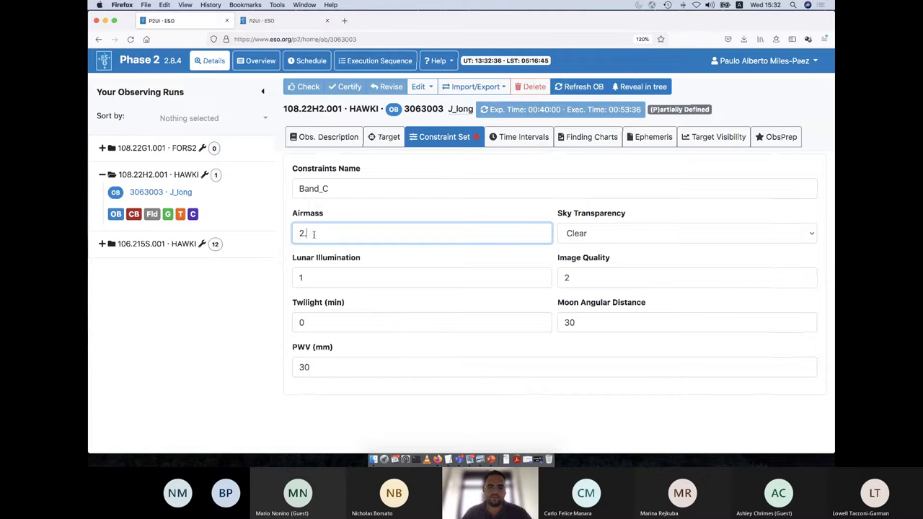
pyautogui.press('BackSpace')
pyautogui.press('BackSpace')
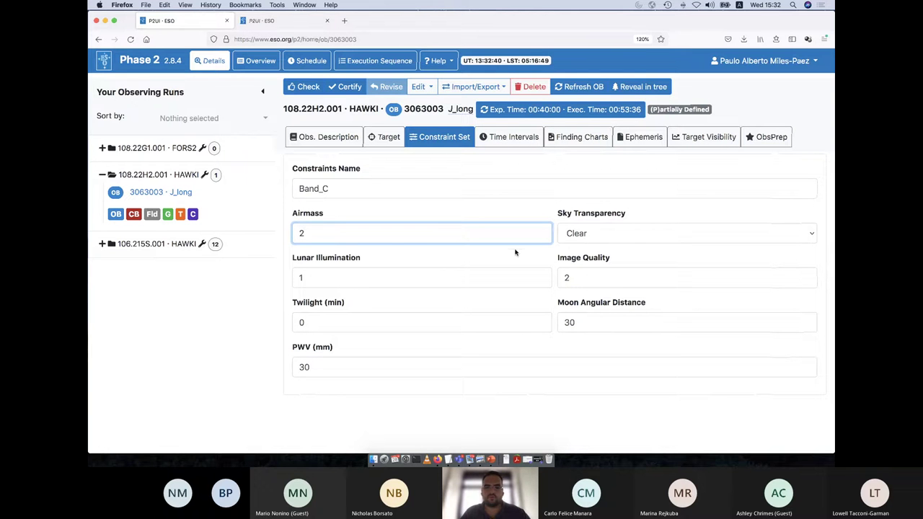
pyautogui.click(575, 233)
pyautogui.click(548, 226)
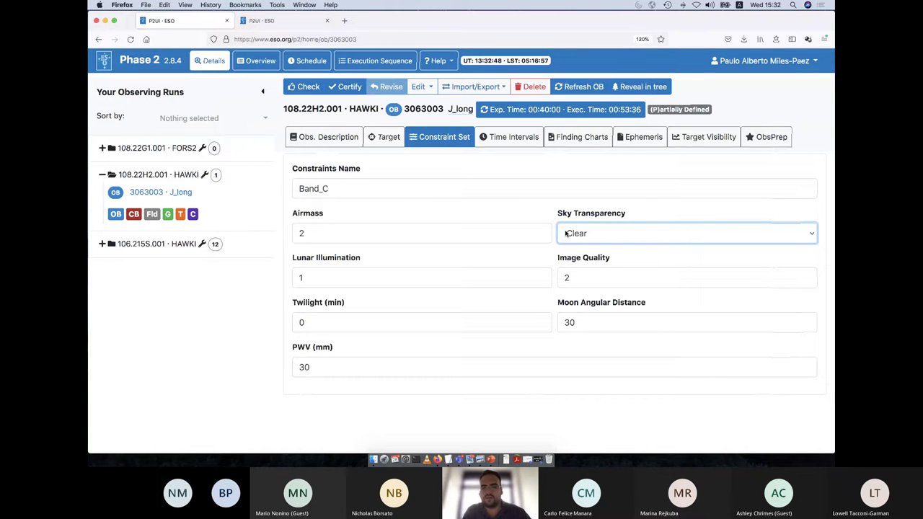
pyautogui.click(567, 233)
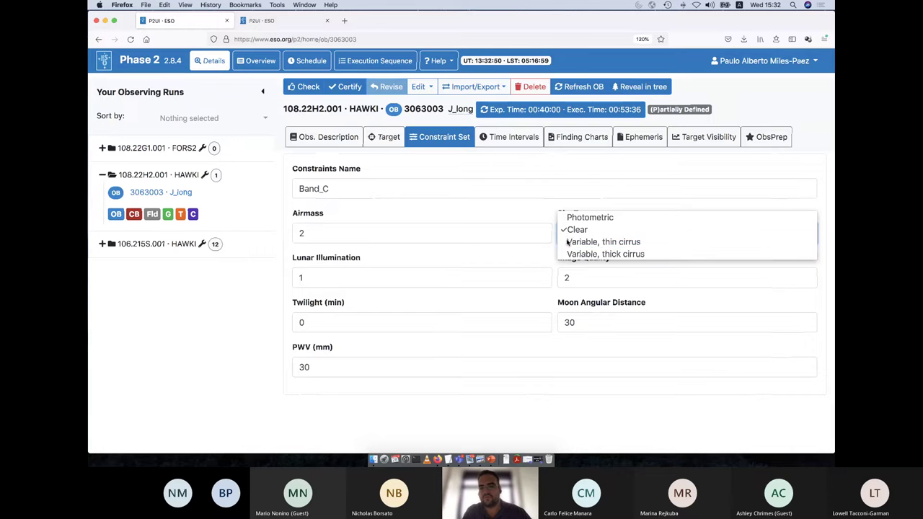
pyautogui.click(568, 243)
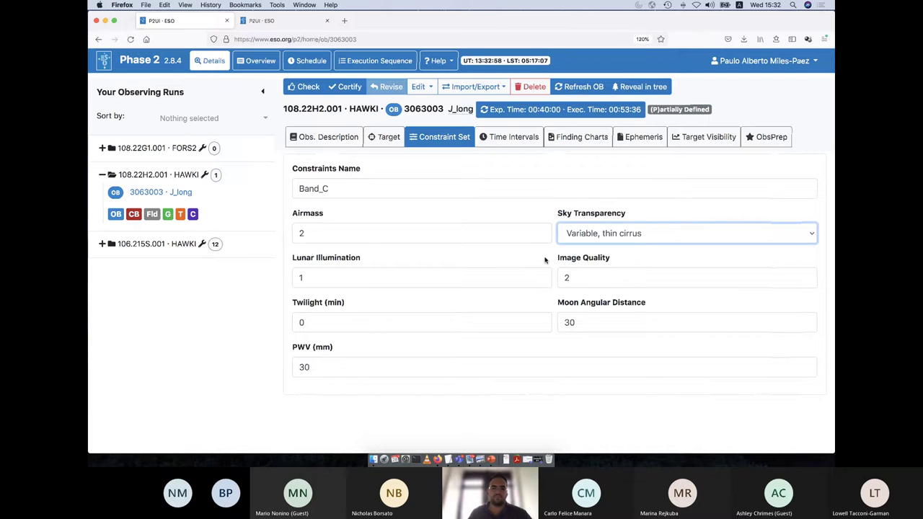
pyautogui.moveTo(566, 269)
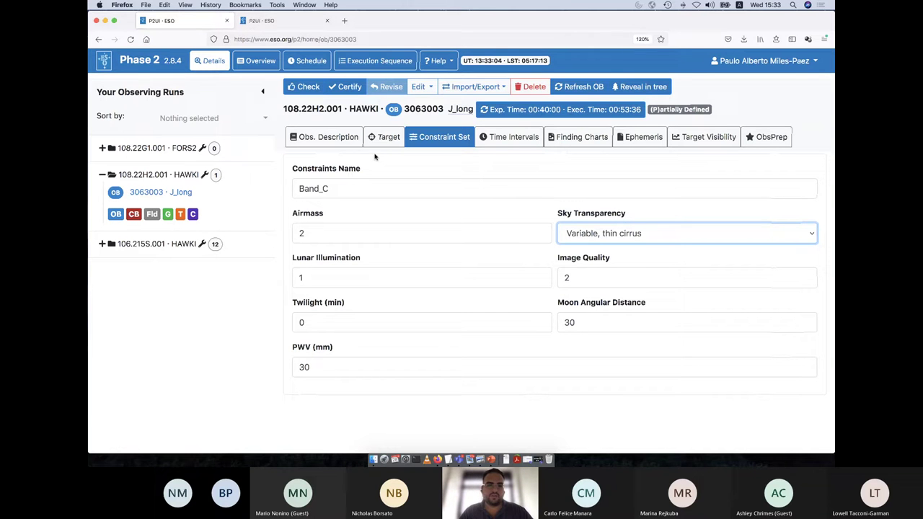
pyautogui.click(299, 86)
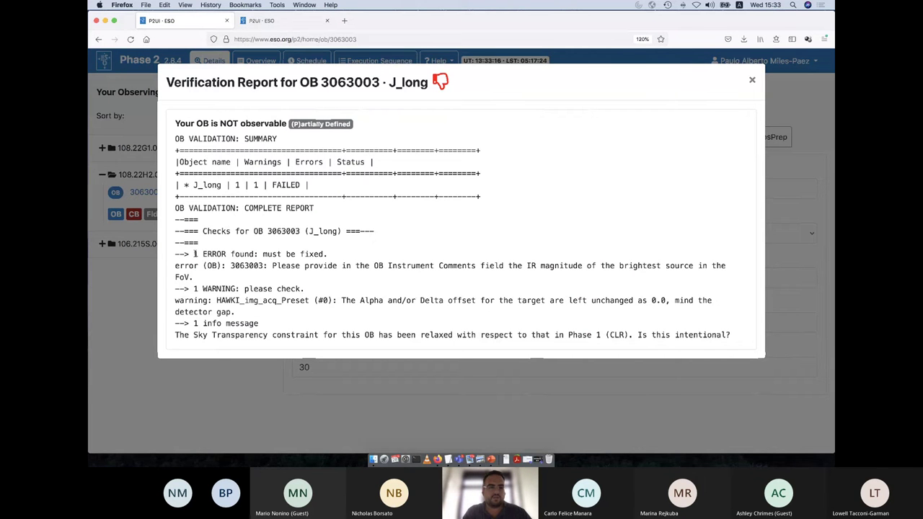
pyautogui.tripleClick(214, 262)
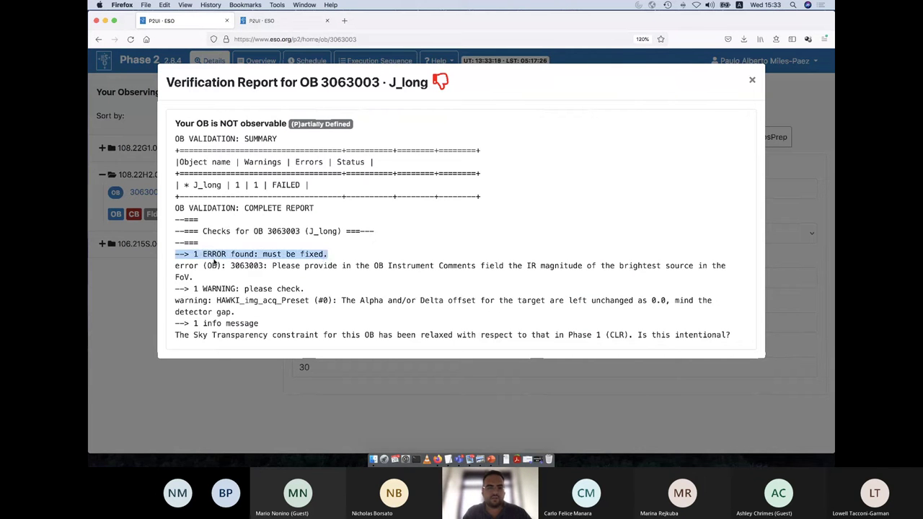
pyautogui.click(323, 258)
pyautogui.tripleClick(295, 265)
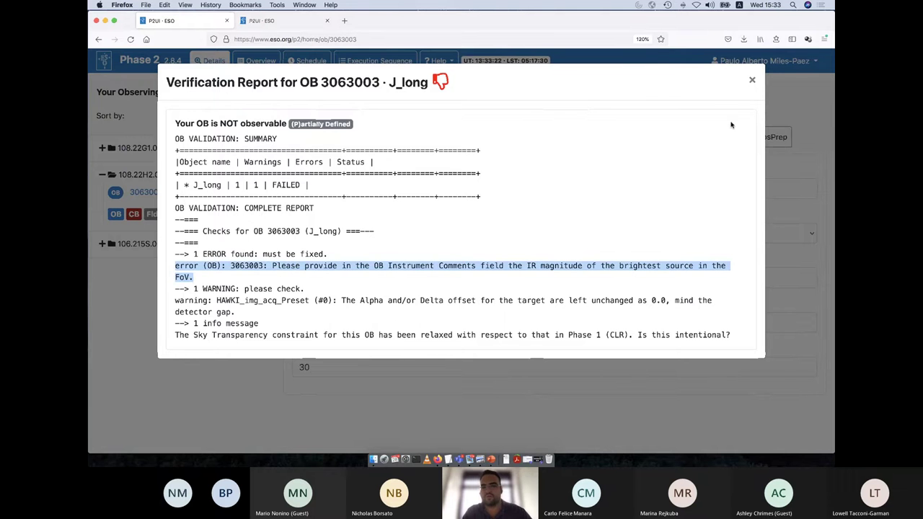
pyautogui.press('Escape')
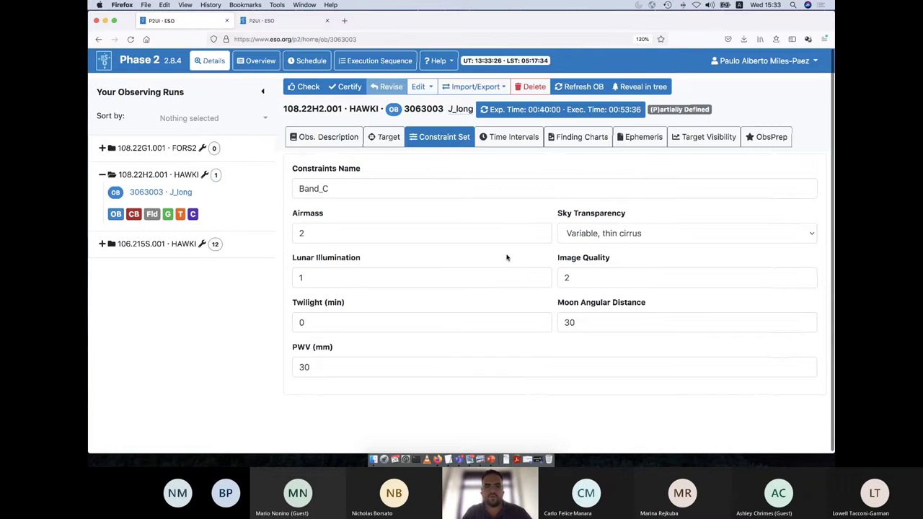
# Enter user comment 'Target is close to the center of Q3' and instrument comment 'J=10 mag'
pyautogui.click(323, 137)
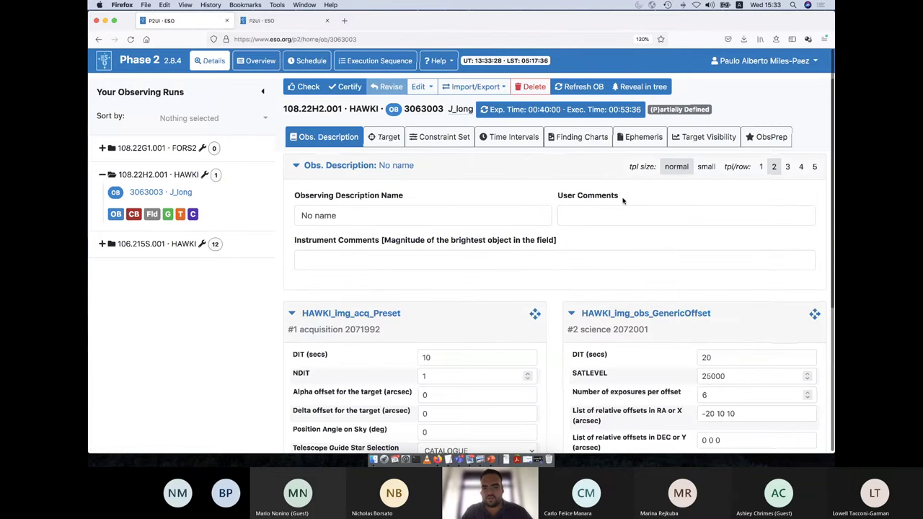
pyautogui.click(591, 219)
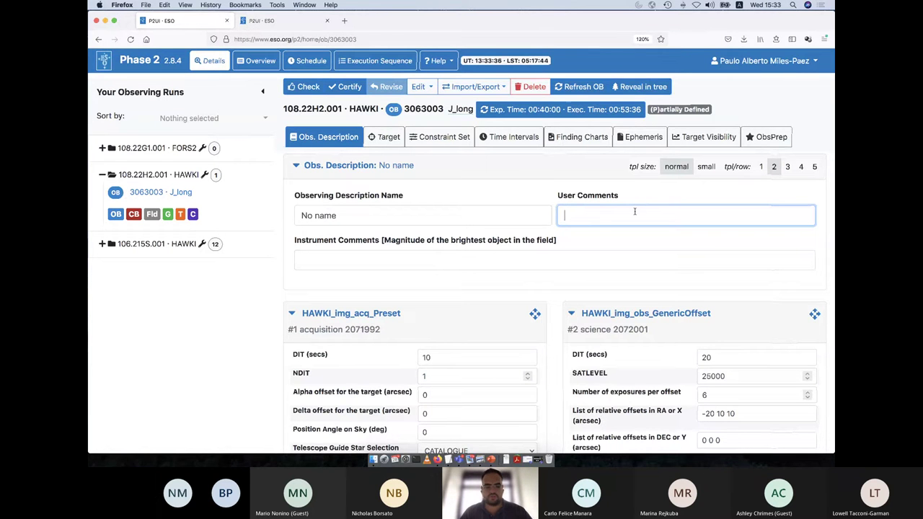
pyautogui.write('Tar')
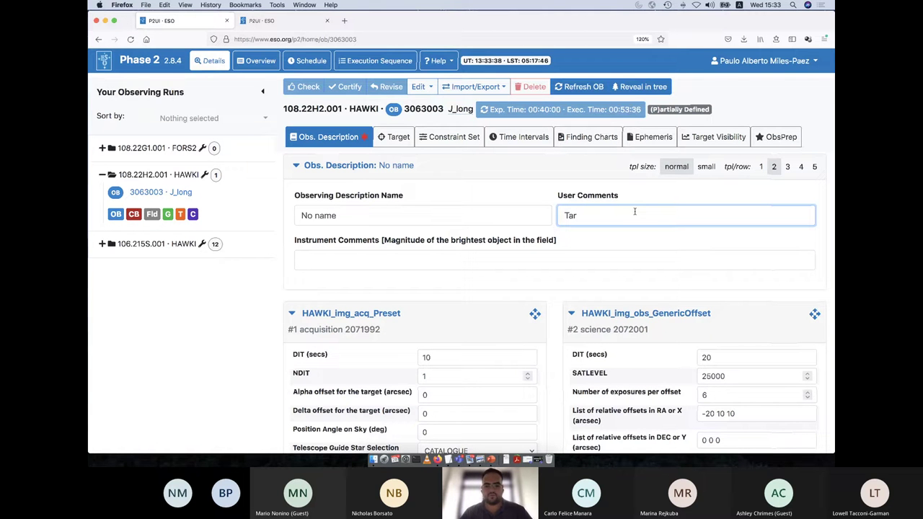
pyautogui.write('get is close to the ce')
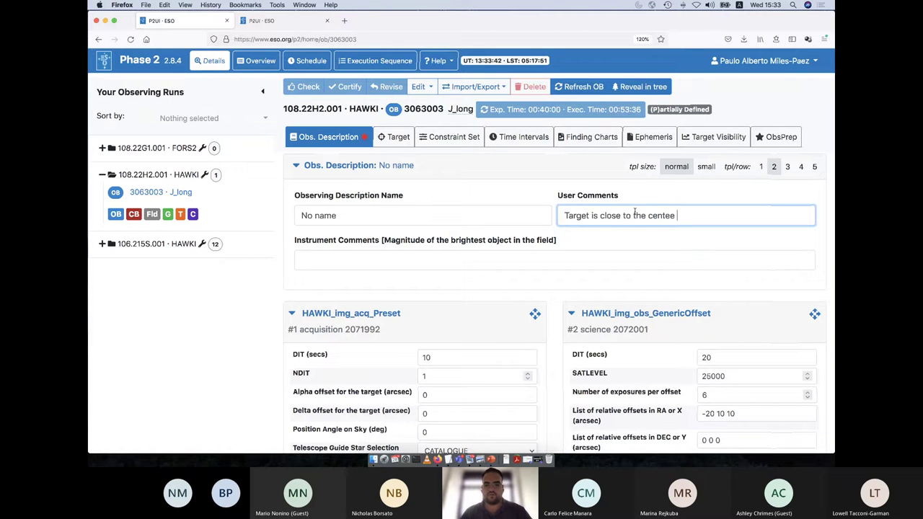
pyautogui.write('nter of Q3')
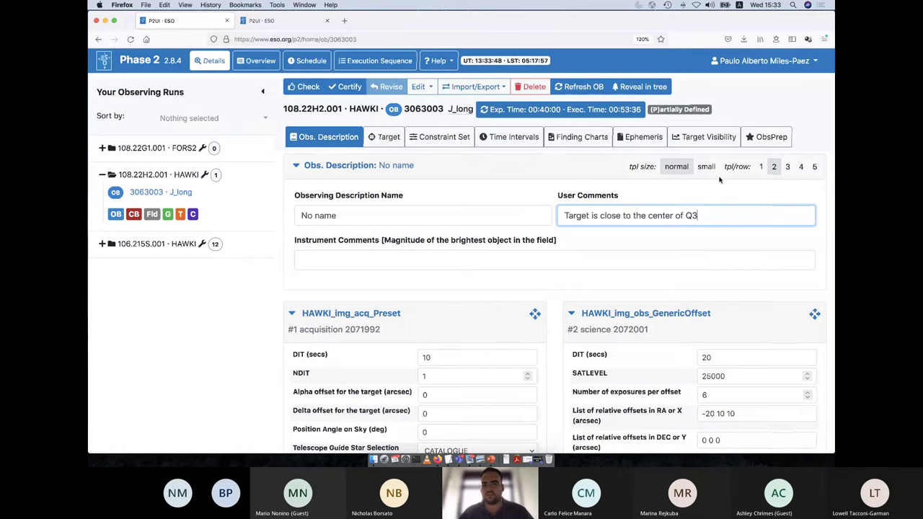
pyautogui.click(490, 262)
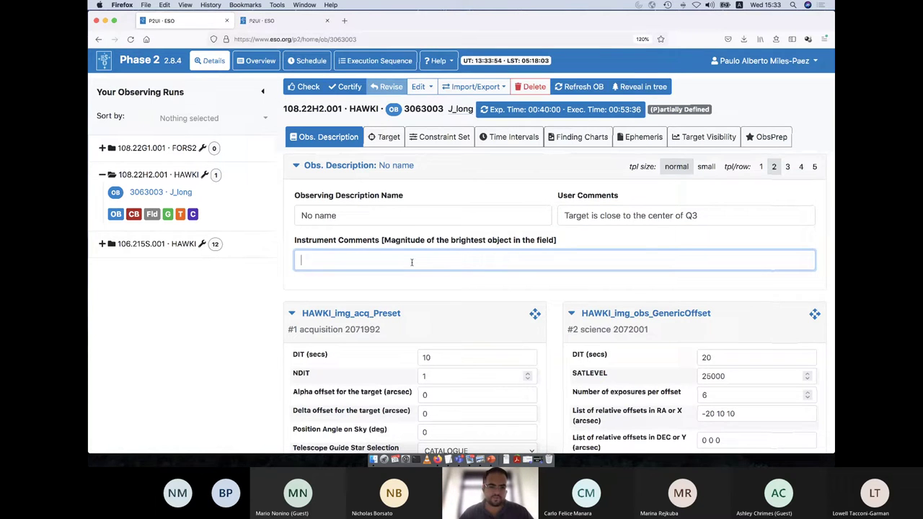
pyautogui.write('J')
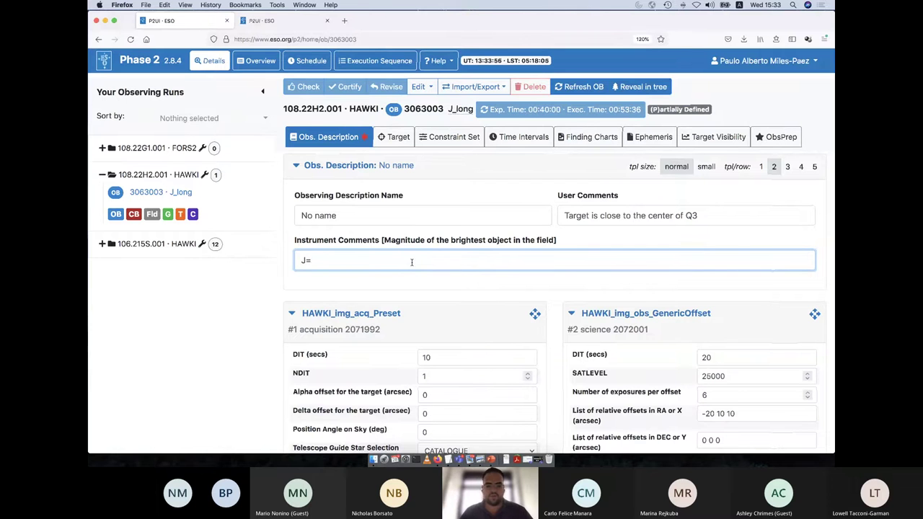
pyautogui.write('=10 mag')
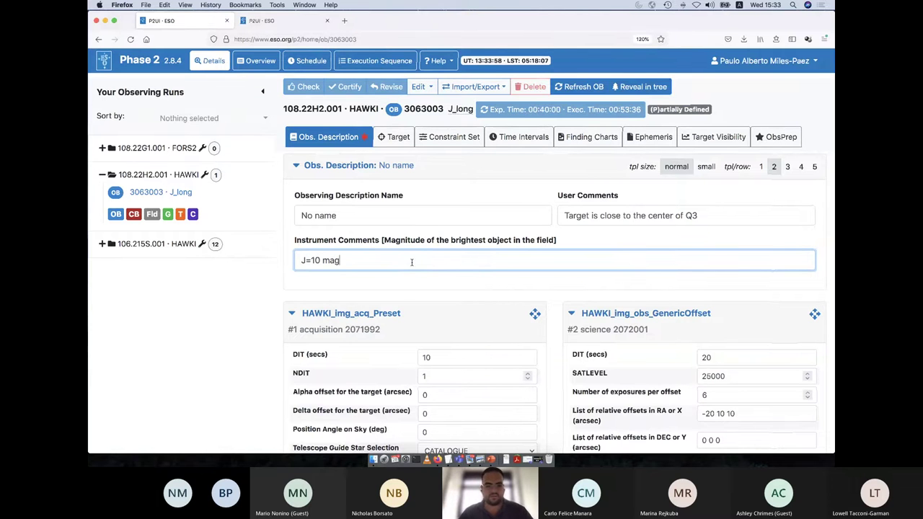
pyautogui.click(398, 289)
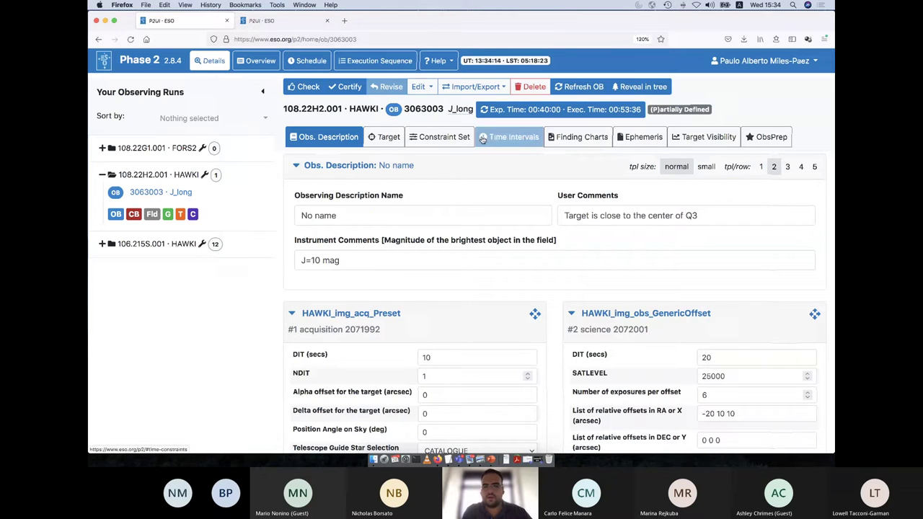
# Generate the finding charts for J_long from the Finding Charts section
pyautogui.click(550, 139)
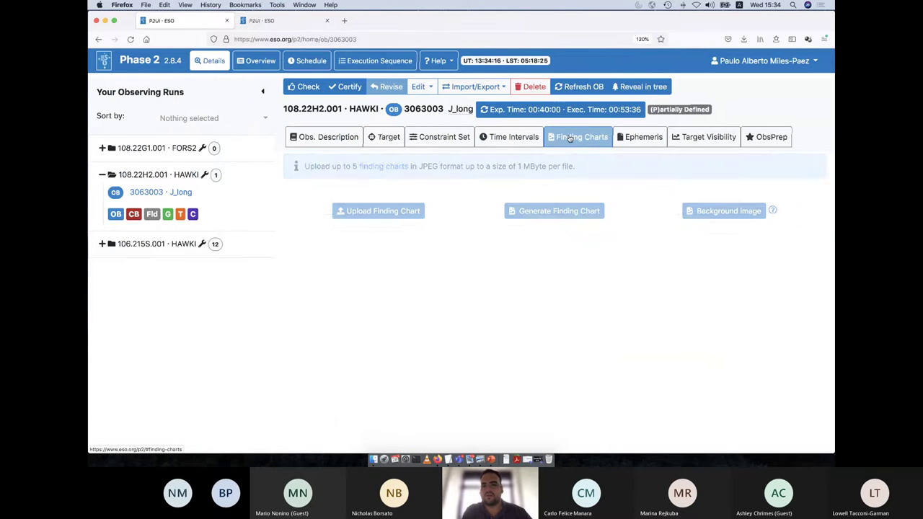
pyautogui.click(496, 140)
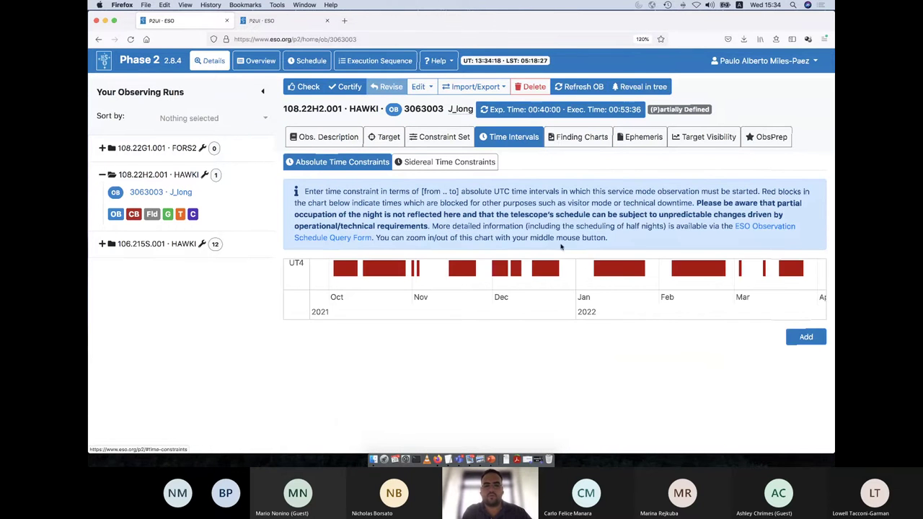
pyautogui.click(569, 143)
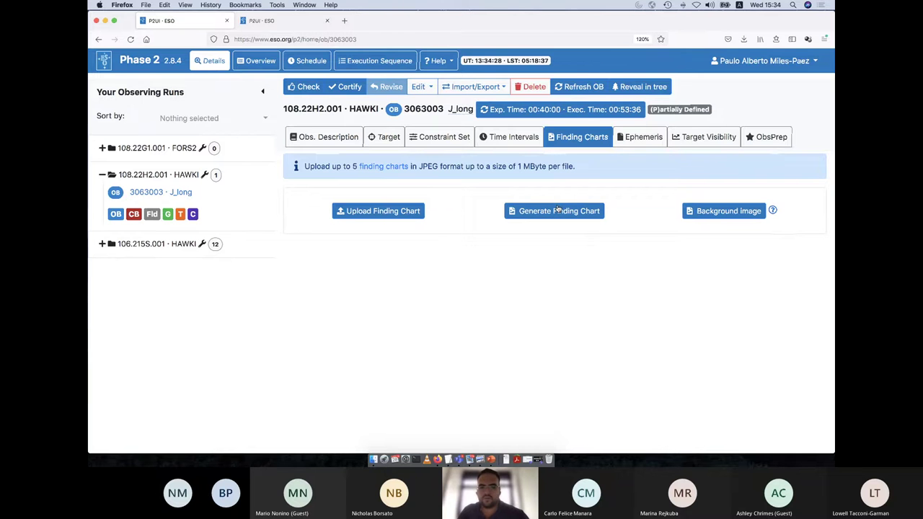
pyautogui.click(558, 210)
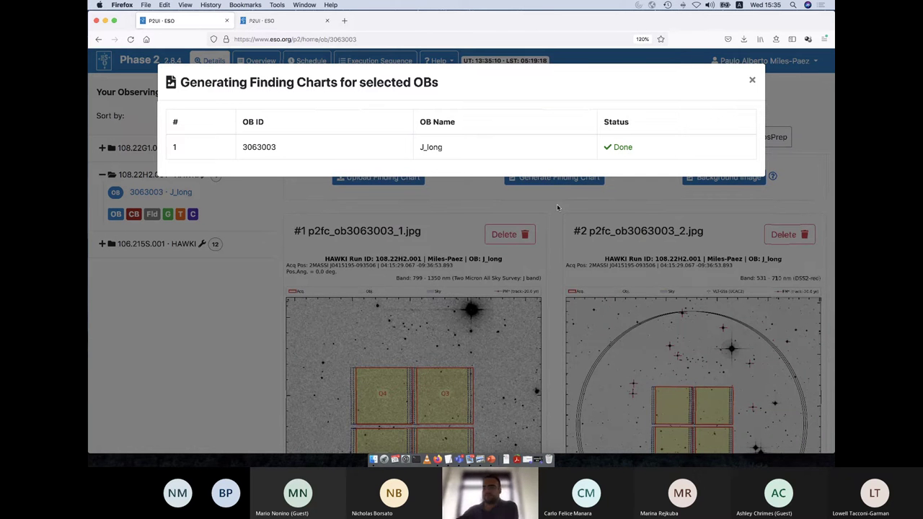
# Close the generation report and scroll to the 2MASS and DSS2 chart images
pyautogui.click(750, 81)
pyautogui.scroll(-3, 569, 323)
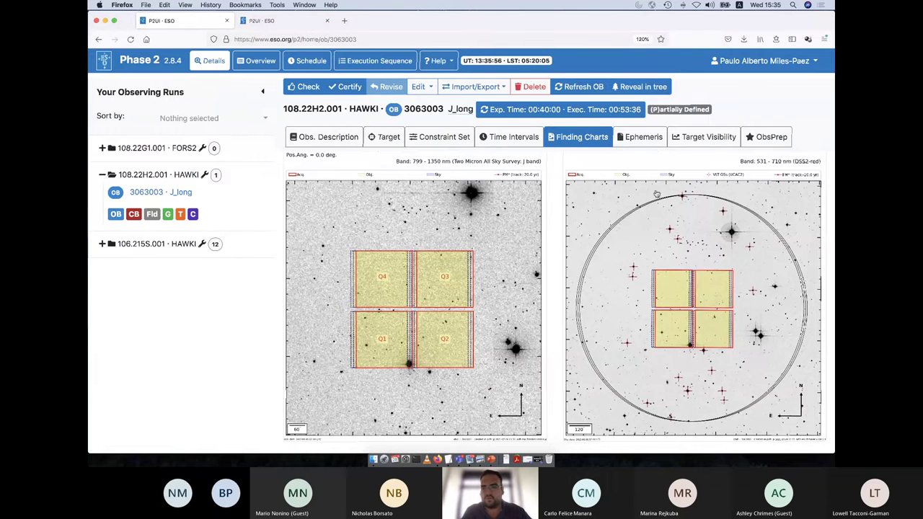
# Review the GenericOffset observing offsets in ObsPrep: X -20, 10, 10, Y 0
pyautogui.click(760, 145)
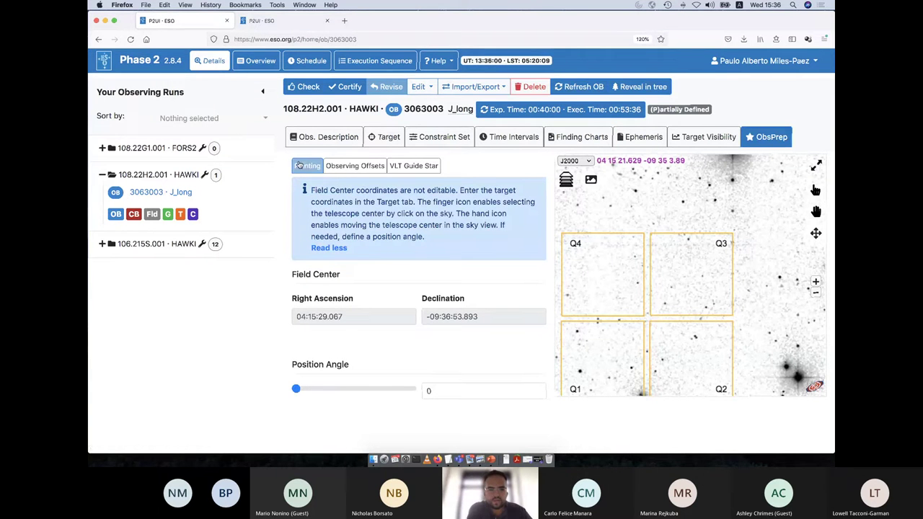
pyautogui.click(343, 167)
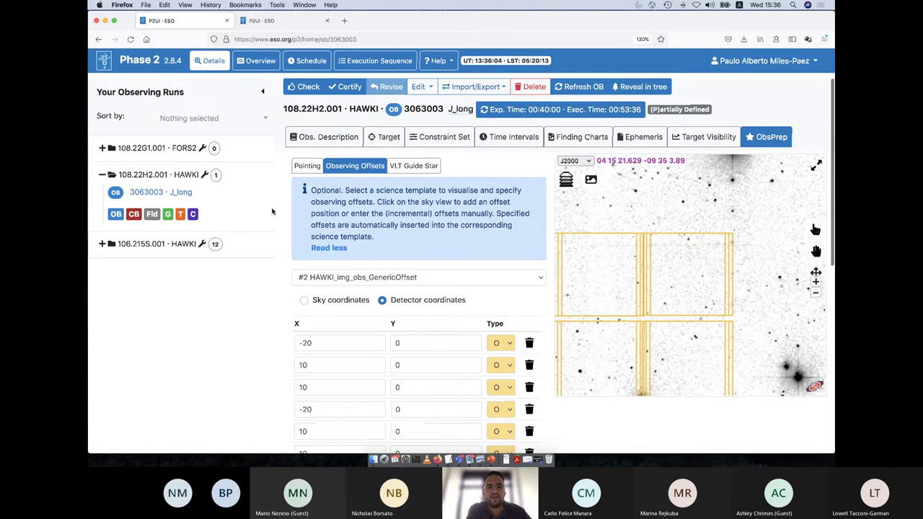
pyautogui.scroll(-3, 272, 216)
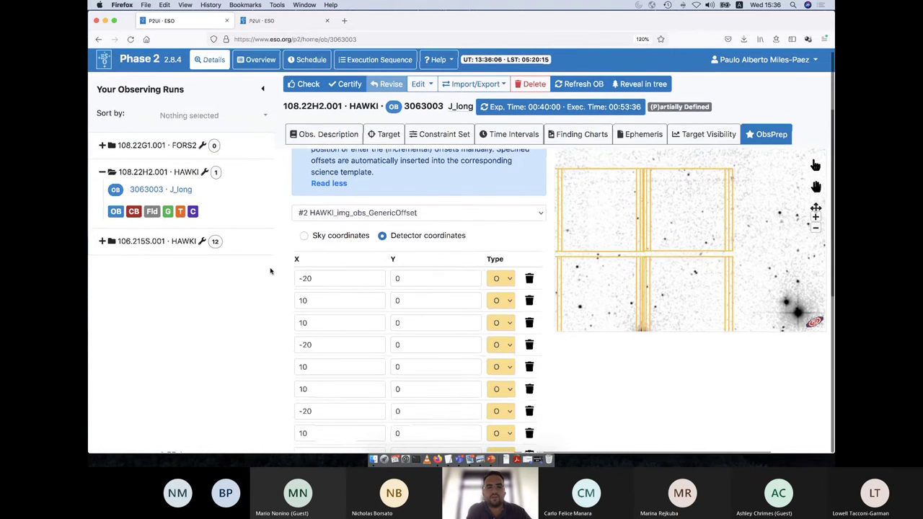
pyautogui.click(324, 134)
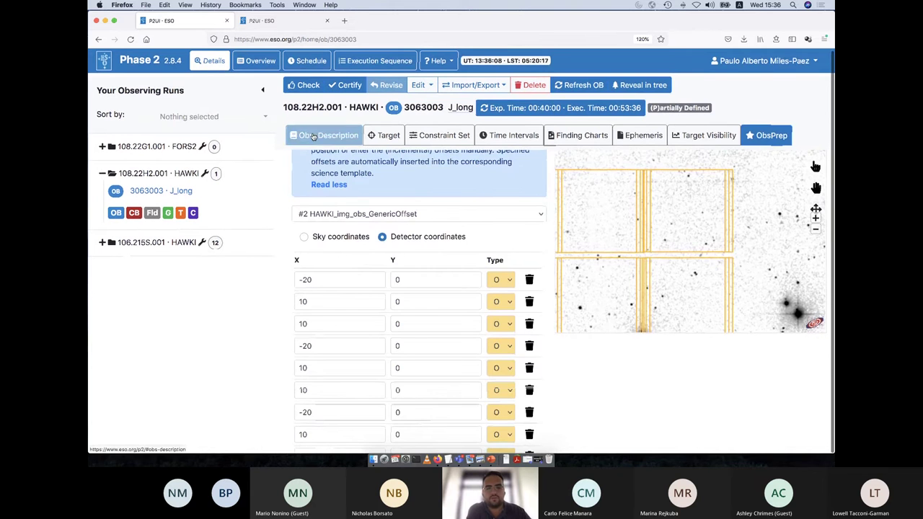
pyautogui.click(768, 135)
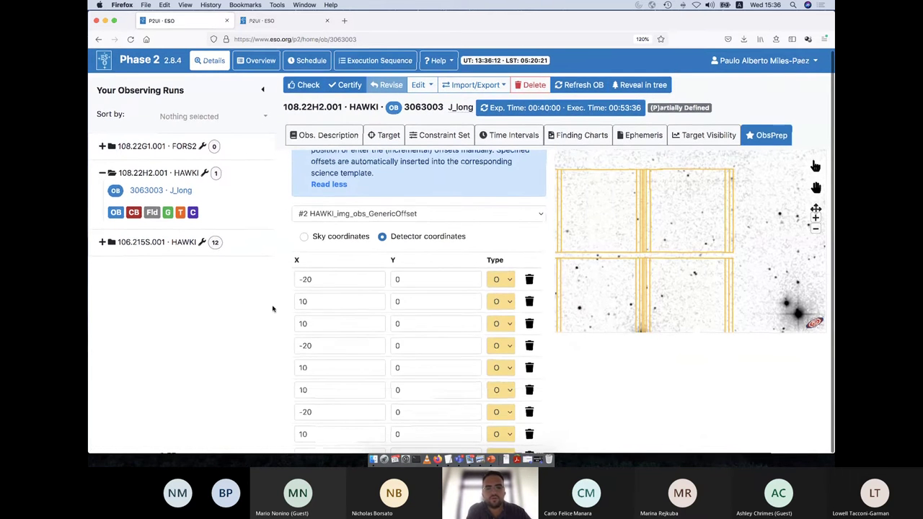
pyautogui.scroll(-3, 276, 303)
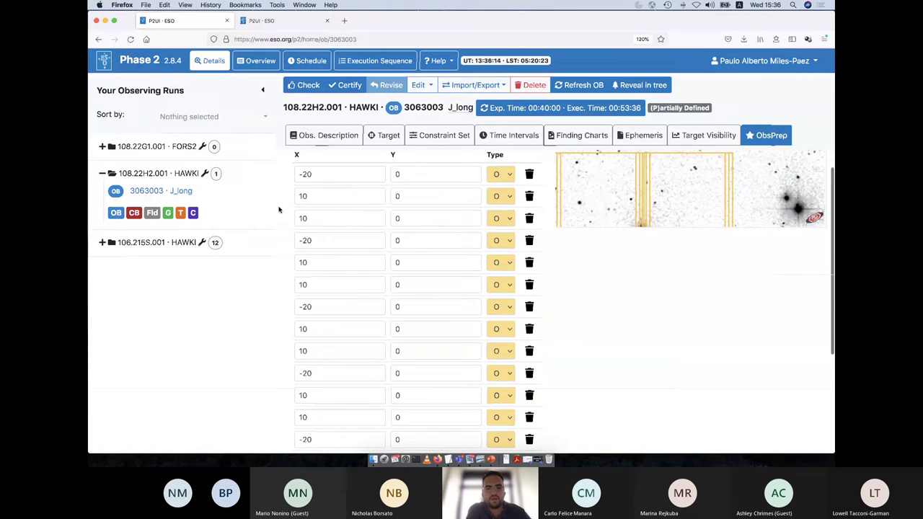
pyautogui.scroll(1, 280, 208)
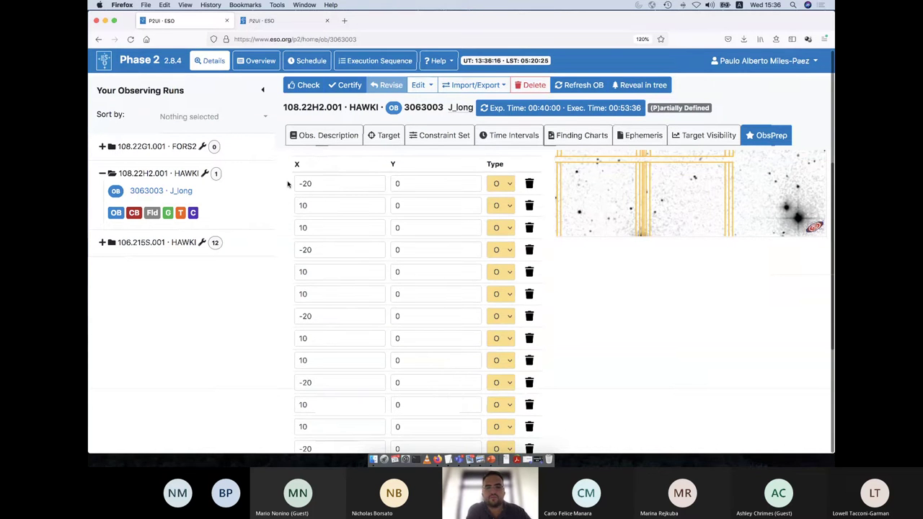
pyautogui.scroll(2, 287, 184)
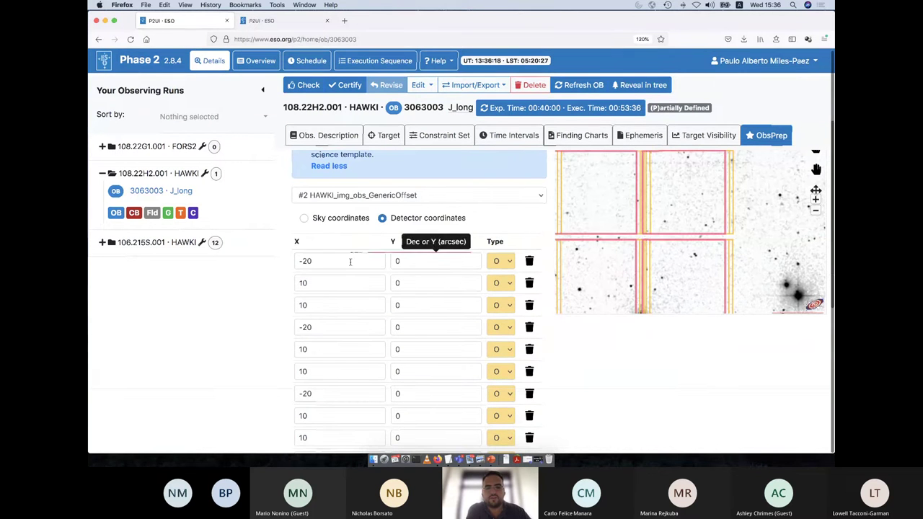
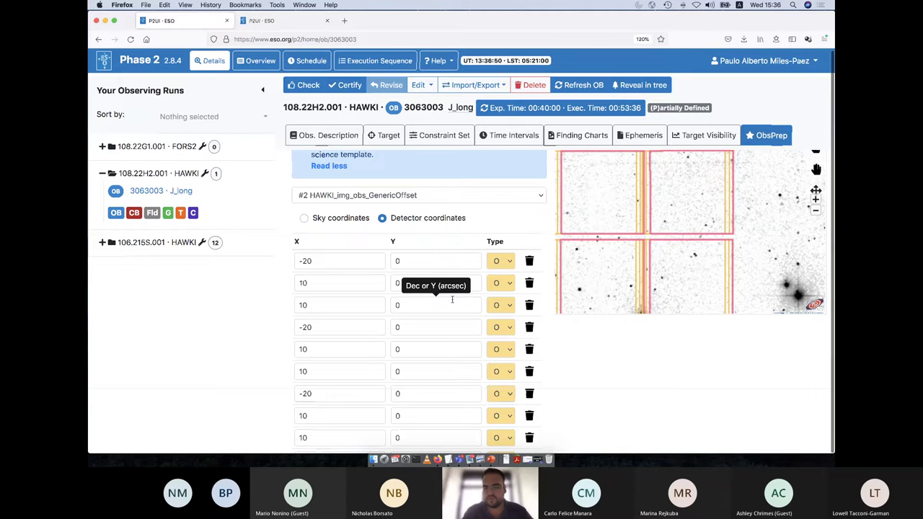
# Show the elevation chart for OB 3063003 J_long from its Observation Description
pyautogui.click(307, 137)
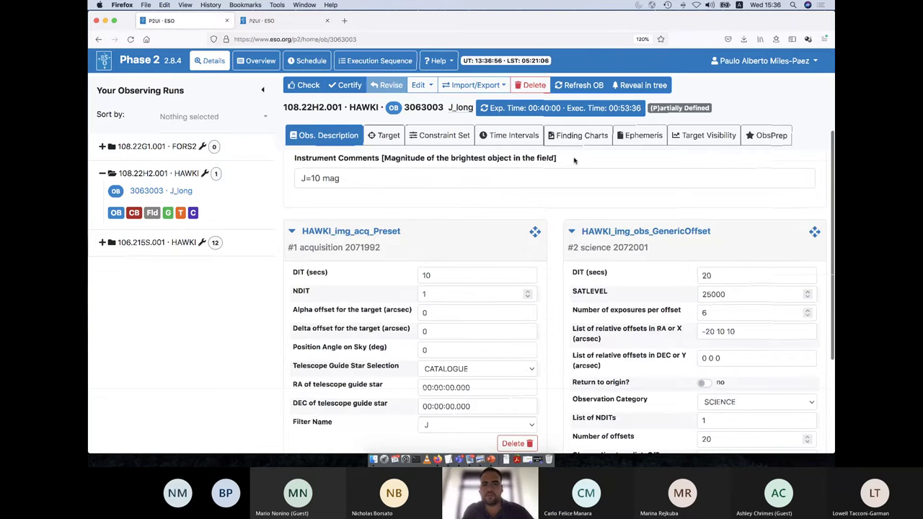
pyautogui.click(681, 140)
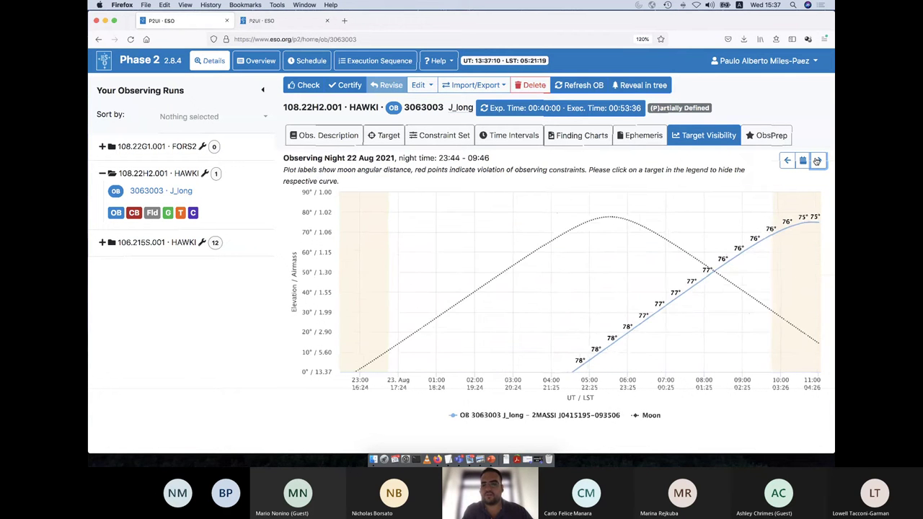
# Stop the visibility animation, mark the 27 Aug 2021 date, and return to J_long's Observation Description
pyautogui.click(817, 160)
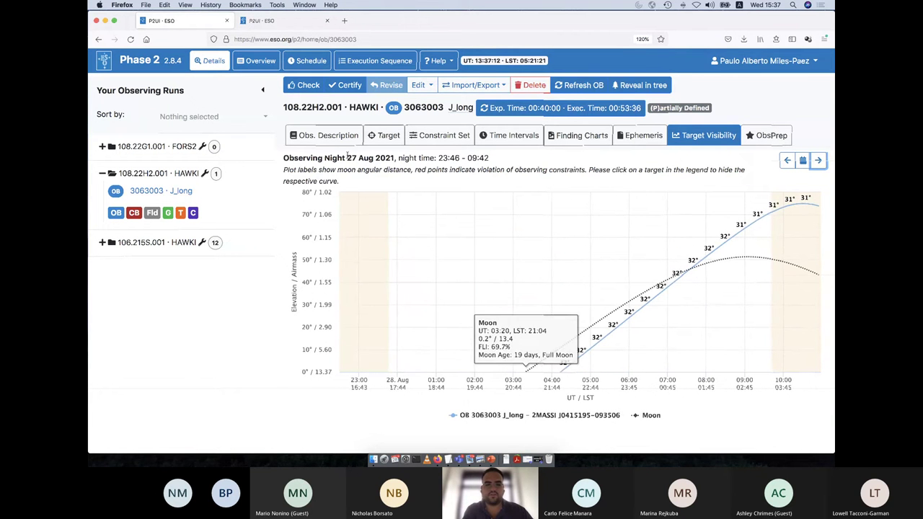
pyautogui.moveTo(347, 158); pyautogui.dragTo(395, 158)
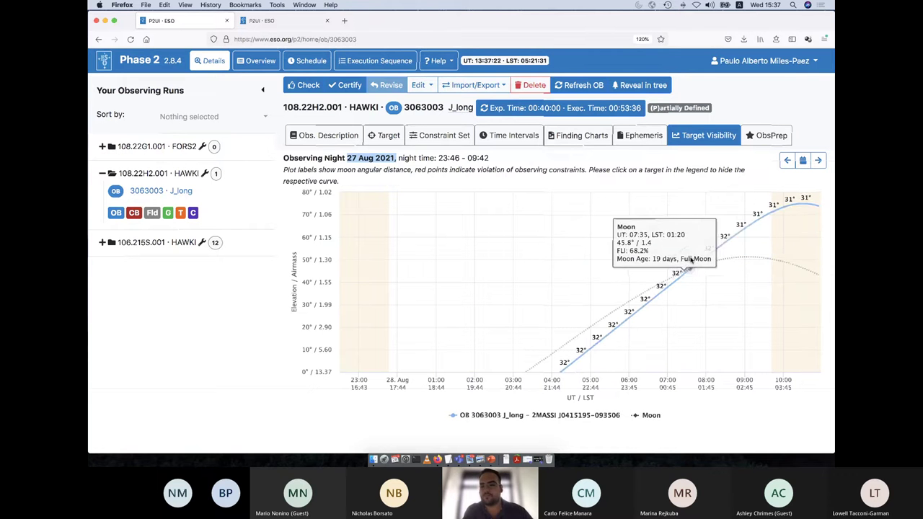
pyautogui.click(317, 138)
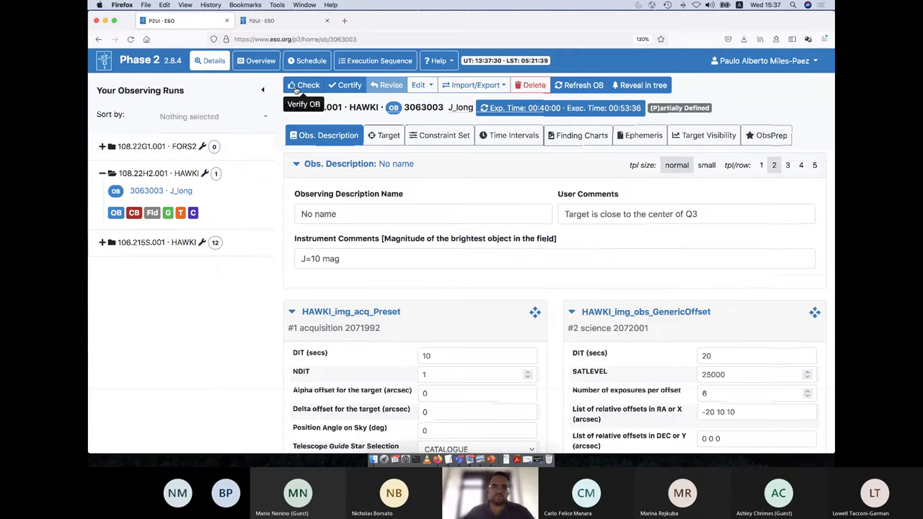
pyautogui.click(296, 87)
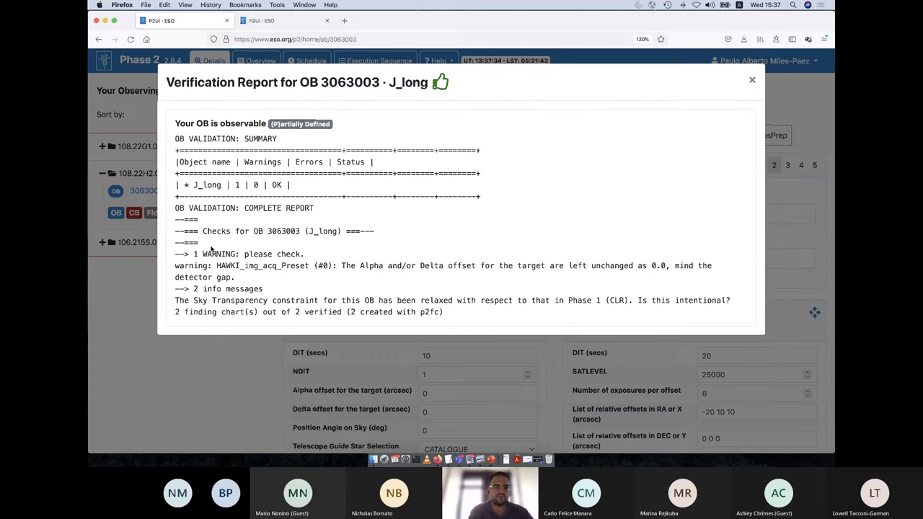
pyautogui.tripleClick(200, 268)
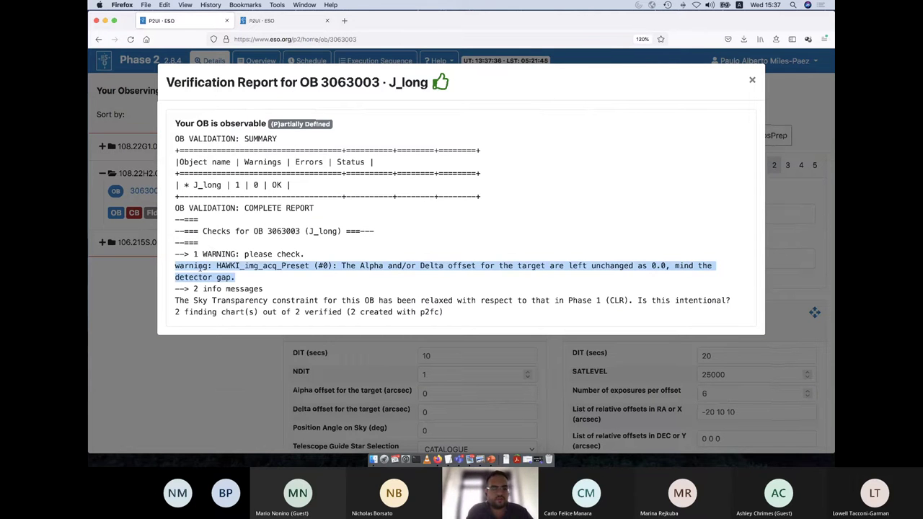
pyautogui.click(281, 264)
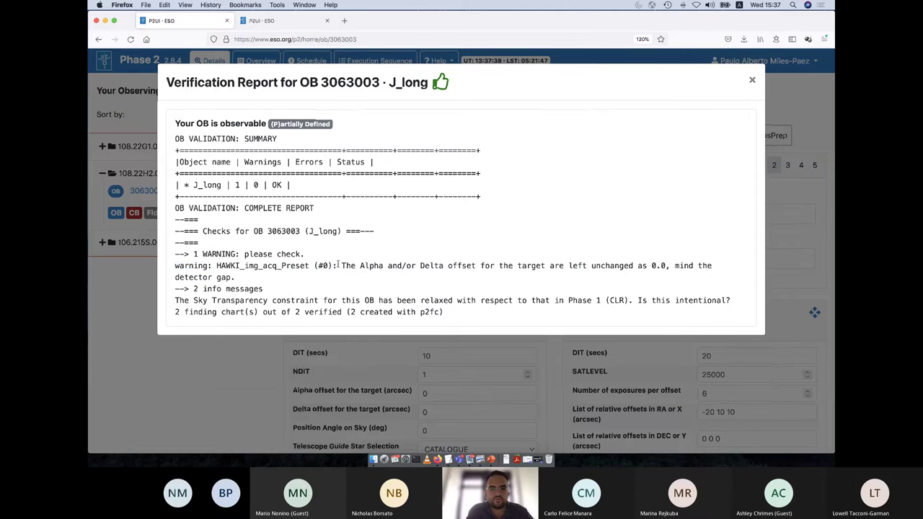
pyautogui.moveTo(342, 265); pyautogui.dragTo(469, 266)
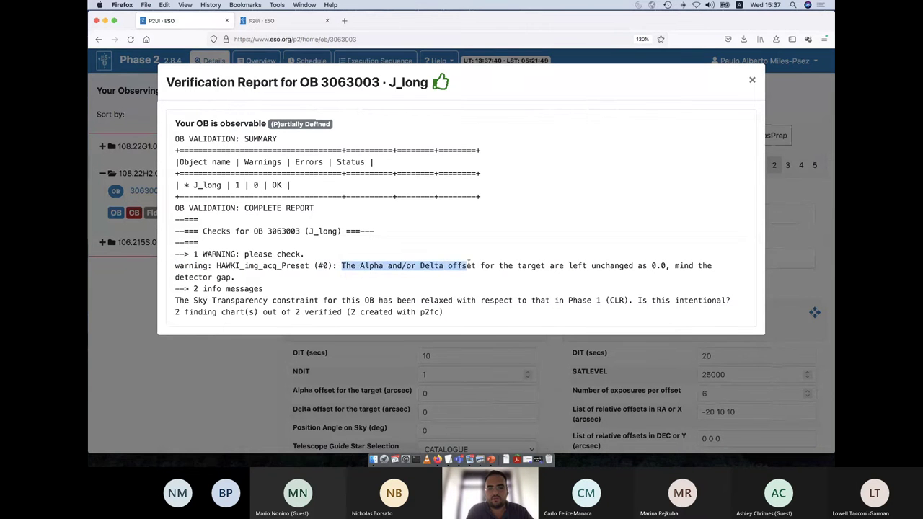
pyautogui.click(470, 264)
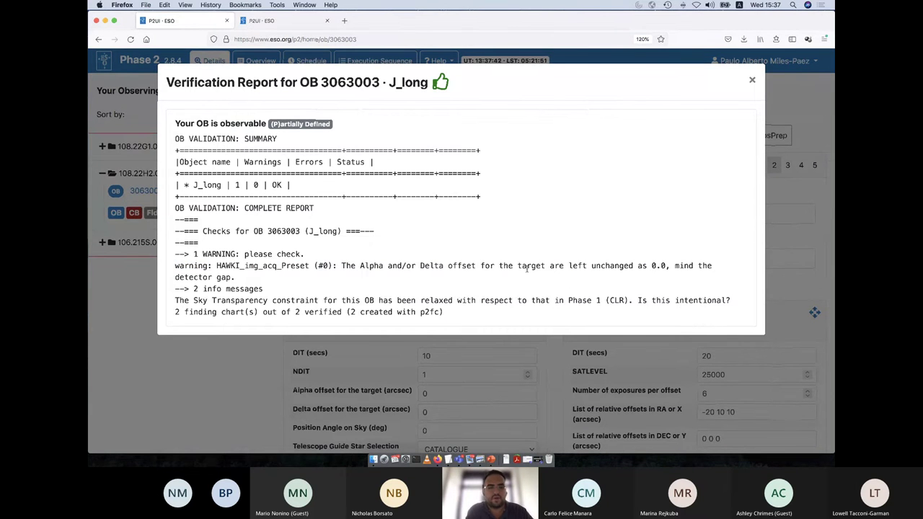
pyautogui.moveTo(236, 279); pyautogui.dragTo(232, 271)
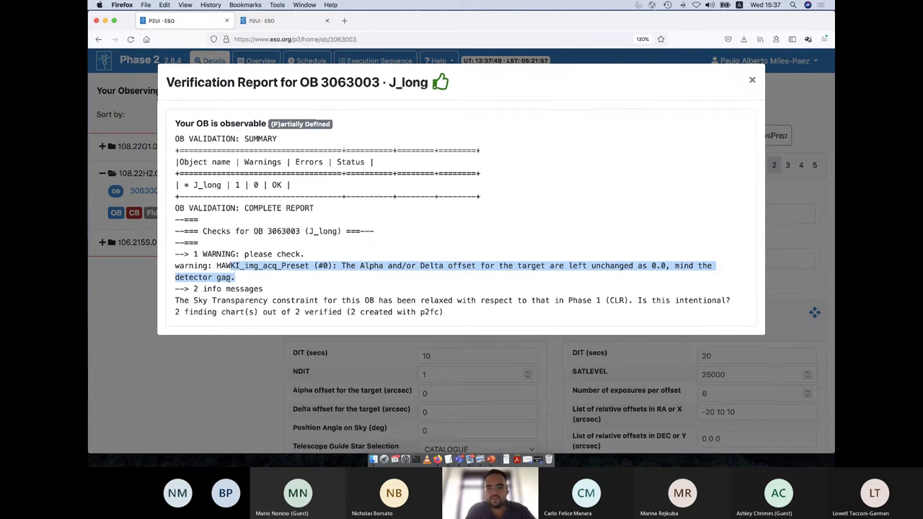
pyautogui.doubleClick(251, 306)
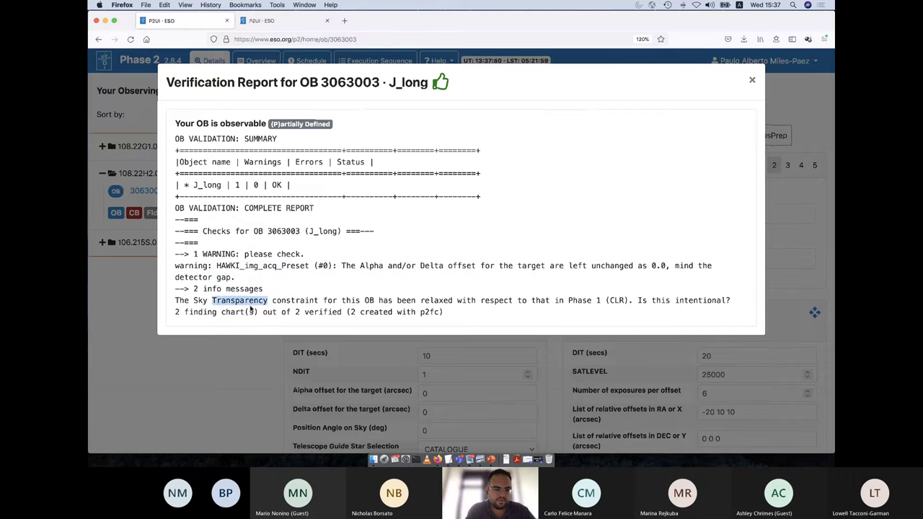
pyautogui.click(251, 307)
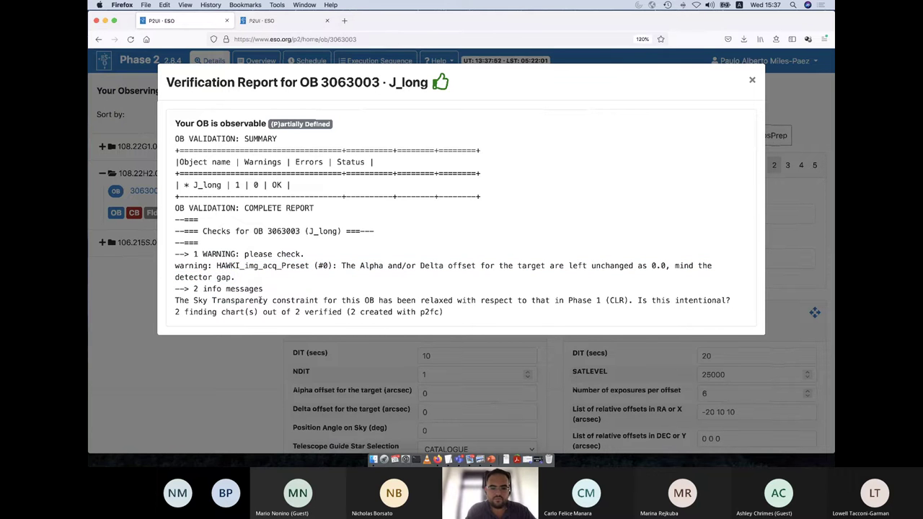
pyautogui.moveTo(259, 301); pyautogui.dragTo(456, 300)
pyautogui.click(456, 300)
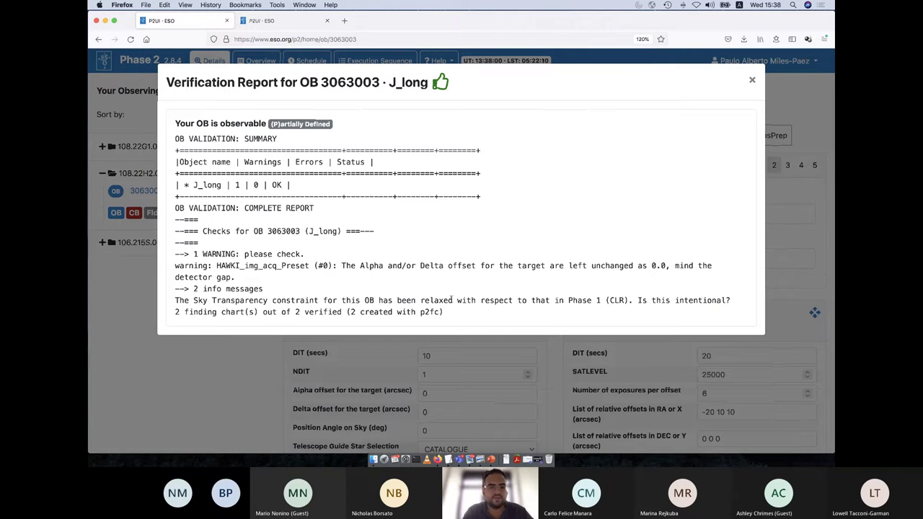
pyautogui.moveTo(476, 300); pyautogui.dragTo(422, 299)
pyautogui.click(432, 300)
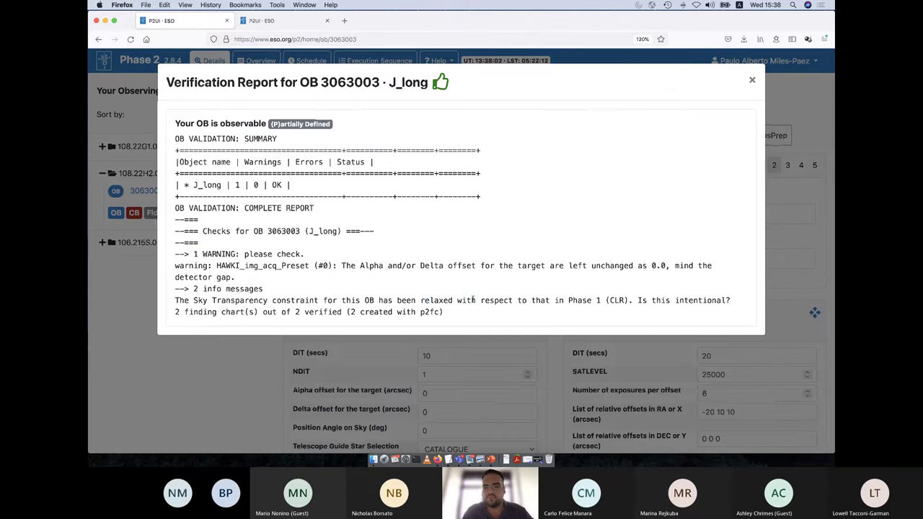
pyautogui.click(750, 81)
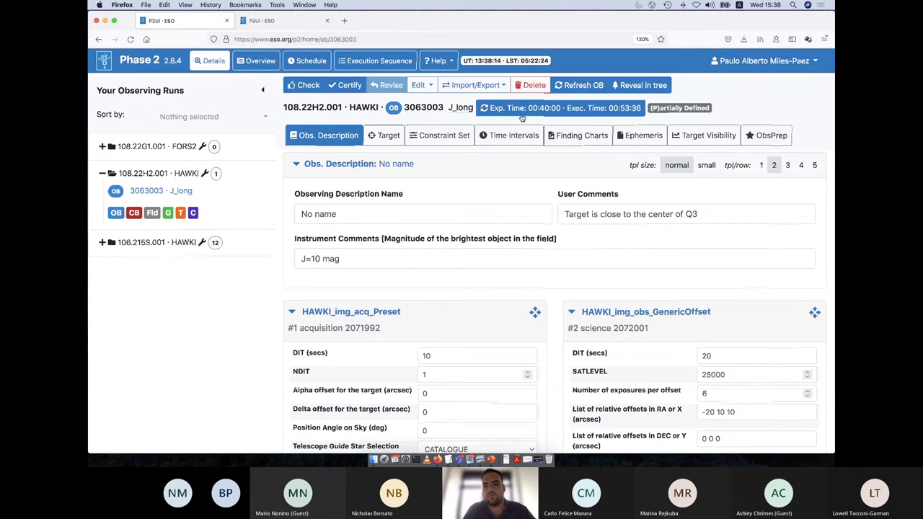
# Recalculate J_long's times and duplicate it as OB 3063037 J_long_2
pyautogui.click(561, 108)
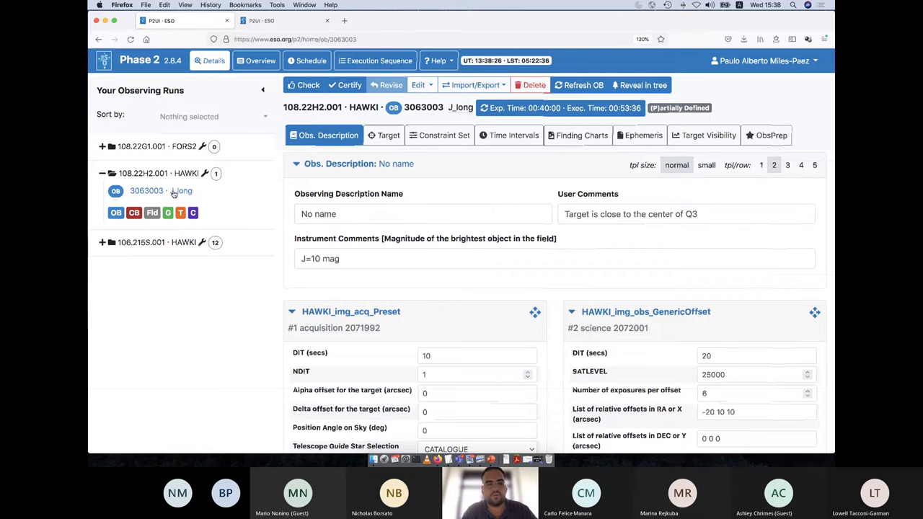
pyautogui.click(425, 85)
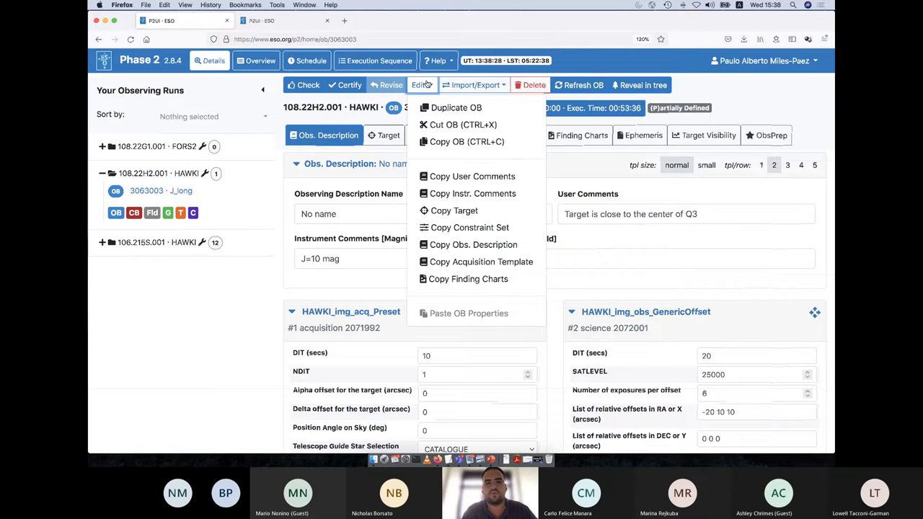
pyautogui.click(437, 107)
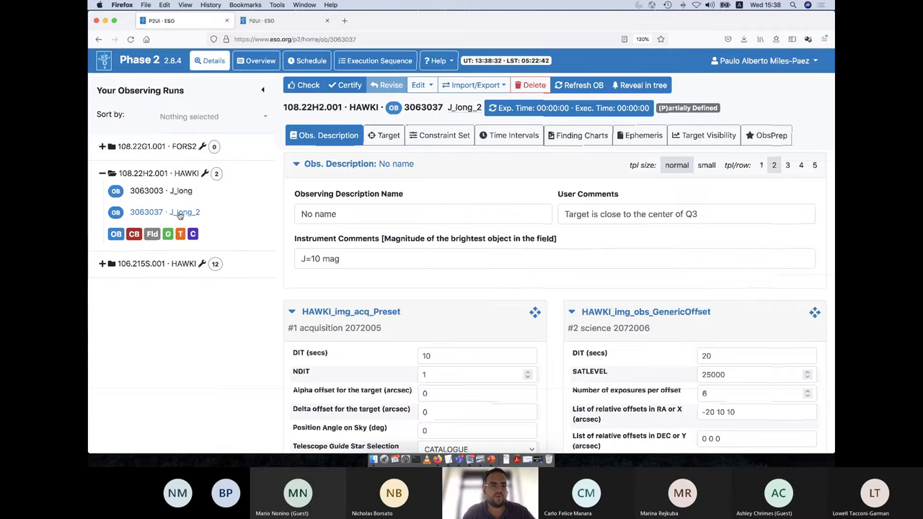
# Rename duplicated OB 3063037 from J_long_2 to Y_long
pyautogui.click(458, 108)
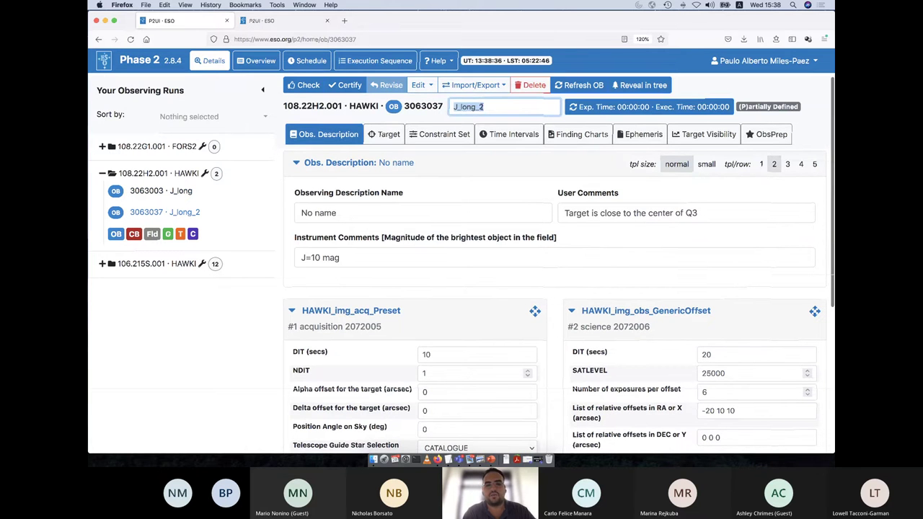
pyautogui.click(486, 107)
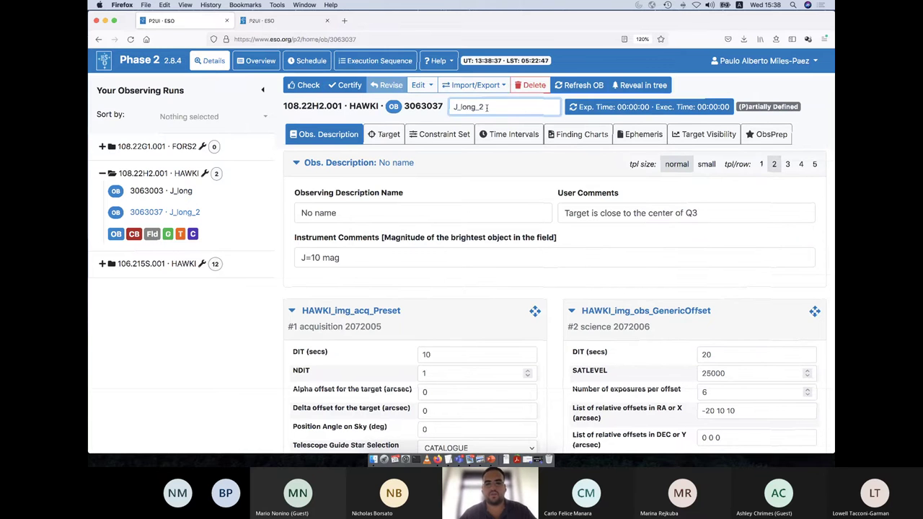
pyautogui.press('BackSpace')
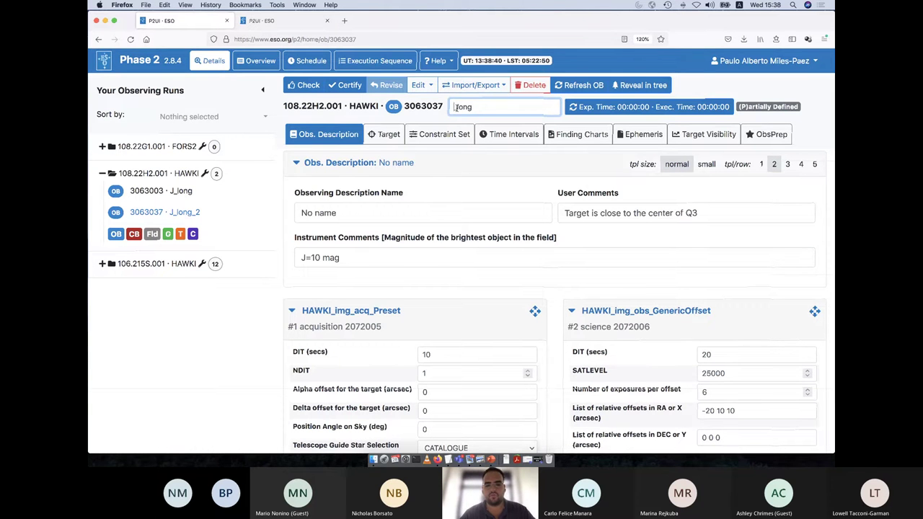
pyautogui.click(459, 107)
pyautogui.press('BackSpace')
pyautogui.write('Y')
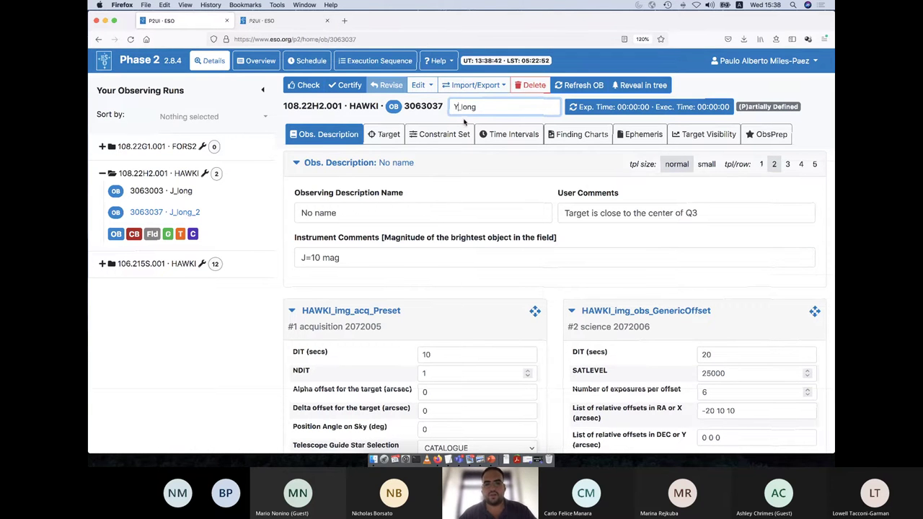
pyautogui.press('Return')
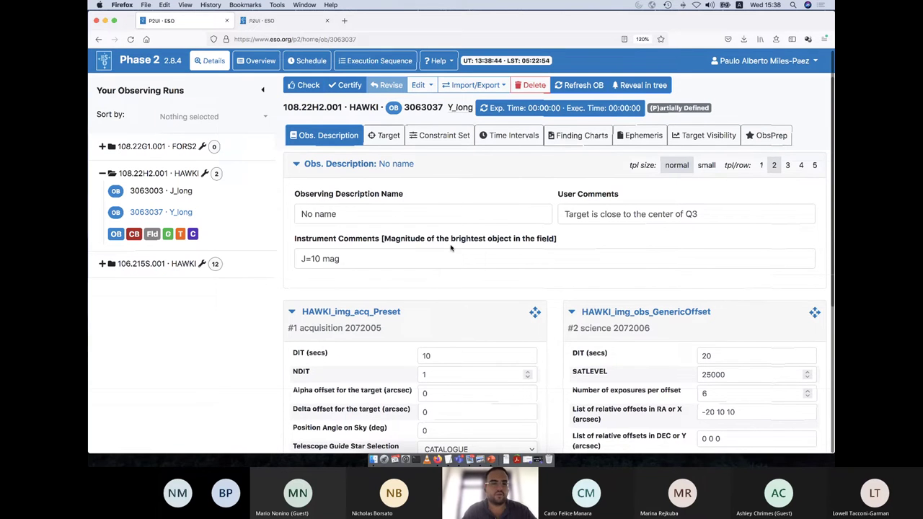
pyautogui.scroll(-1, 447, 258)
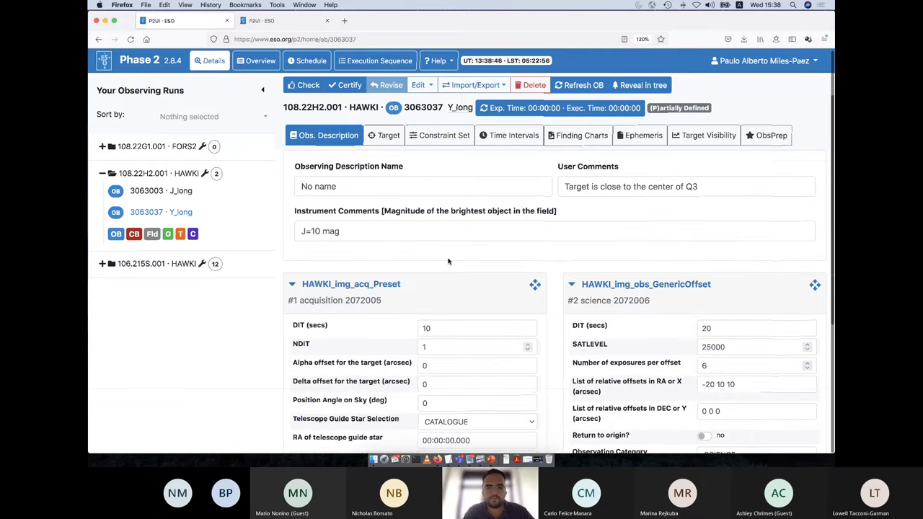
pyautogui.scroll(-4, 502, 242)
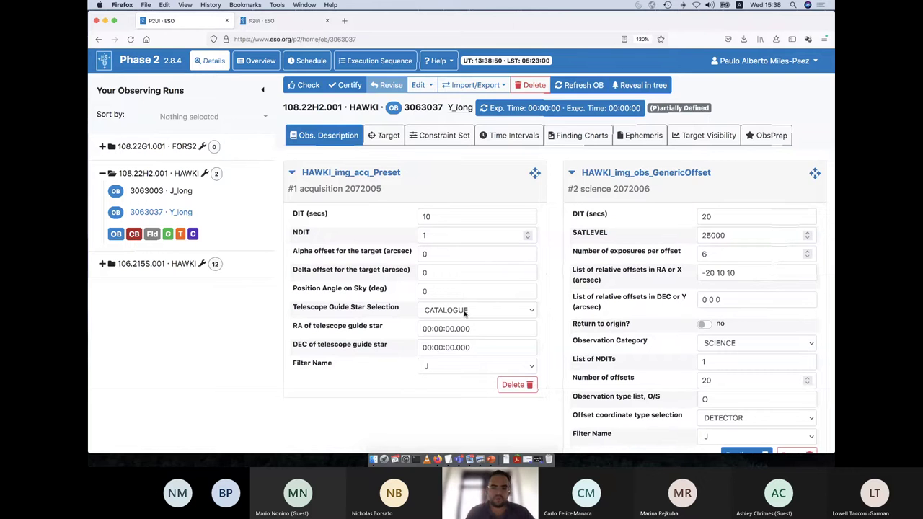
# Switch the Filter Name from J to Y in Y_long's acquisition and science templates
pyautogui.click(442, 369)
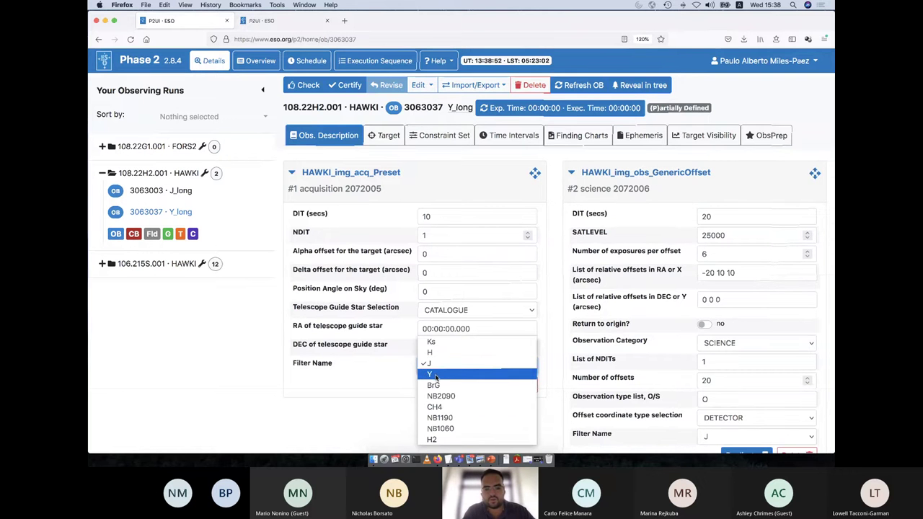
pyautogui.click(435, 374)
pyautogui.click(392, 399)
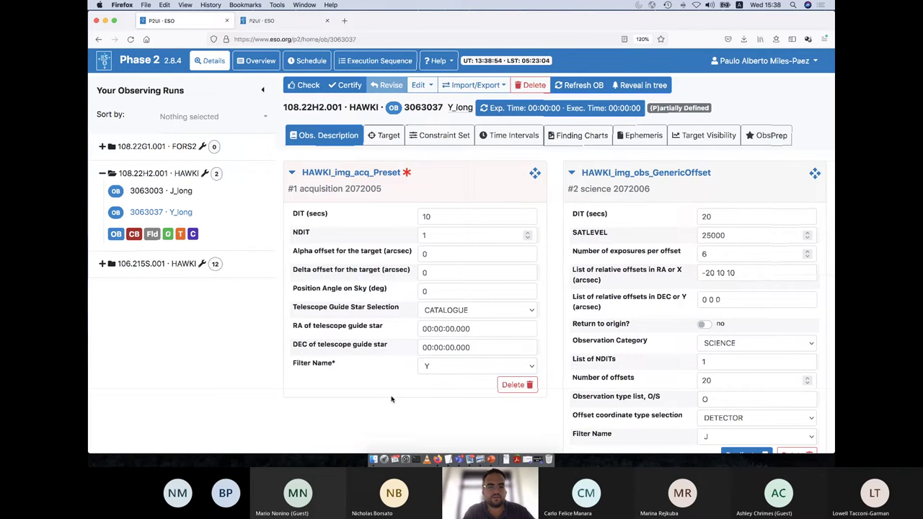
pyautogui.scroll(1, 272, 340)
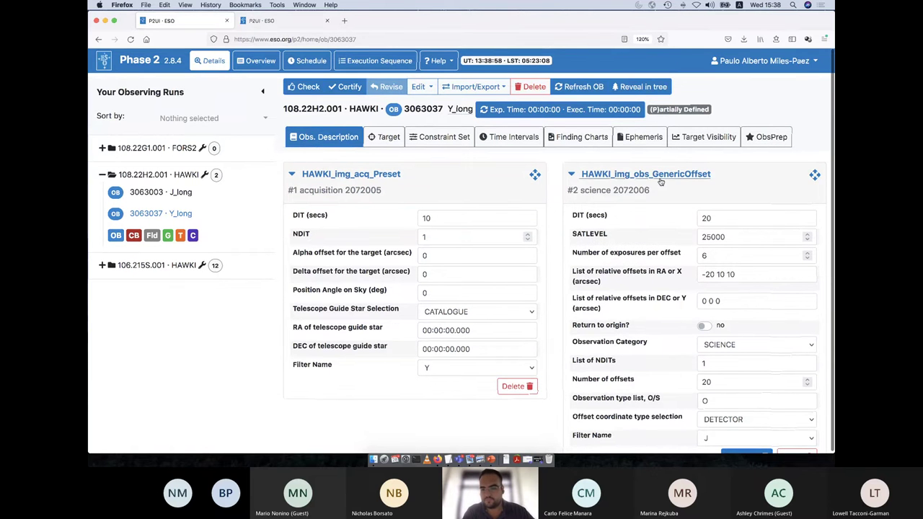
pyautogui.scroll(-2, 692, 324)
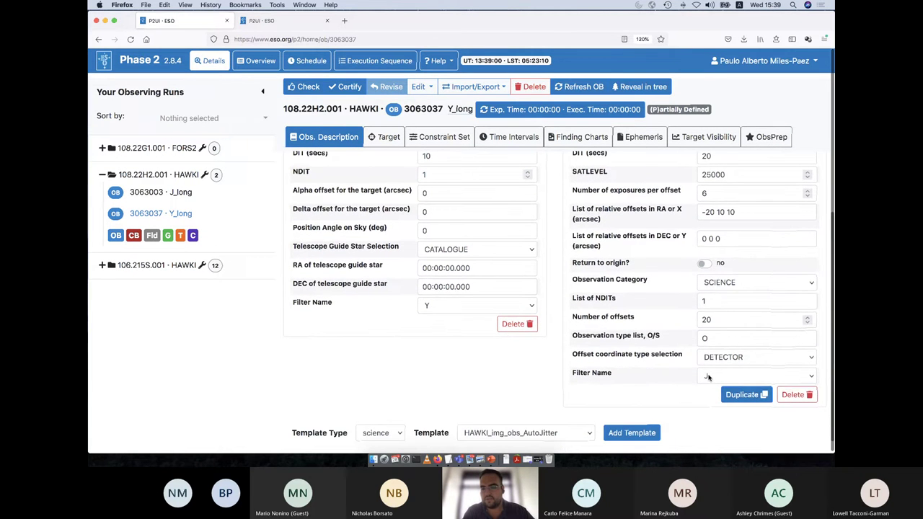
pyautogui.click(708, 376)
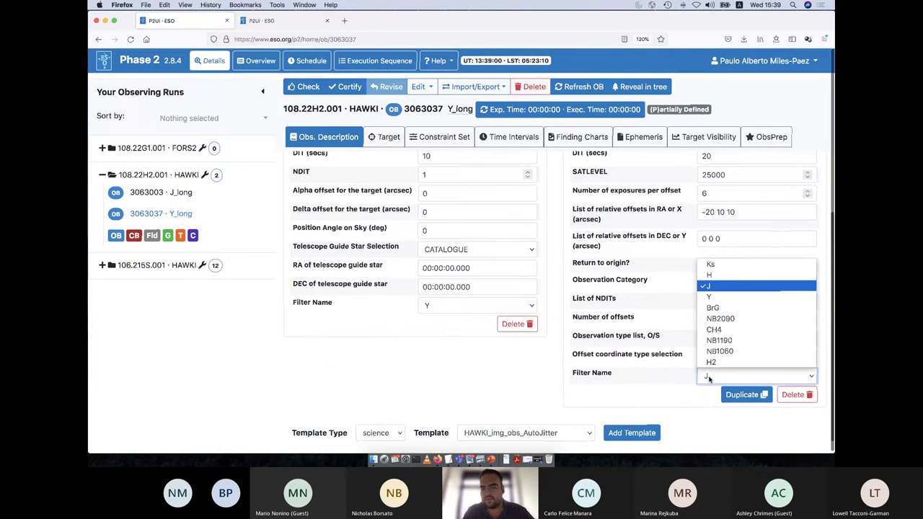
pyautogui.click(709, 296)
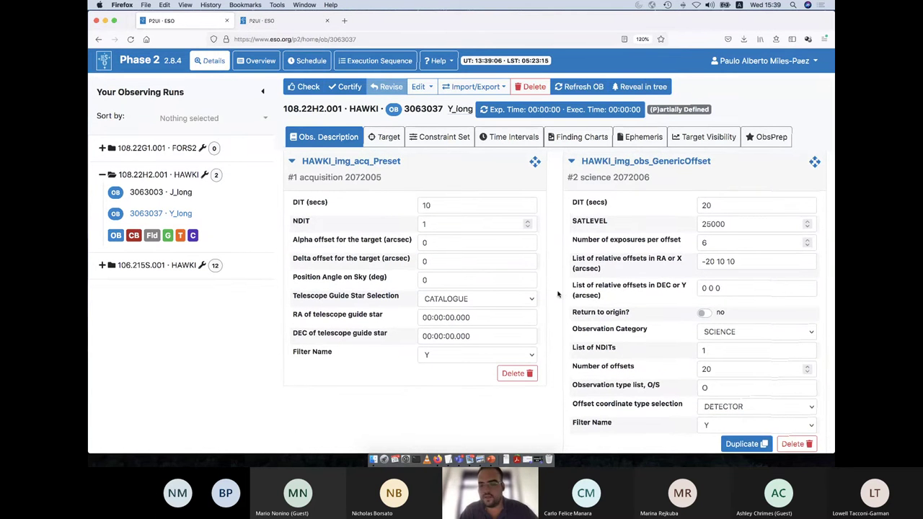
# Change the science template's DIT value and recalculate the OB times
pyautogui.click(703, 206)
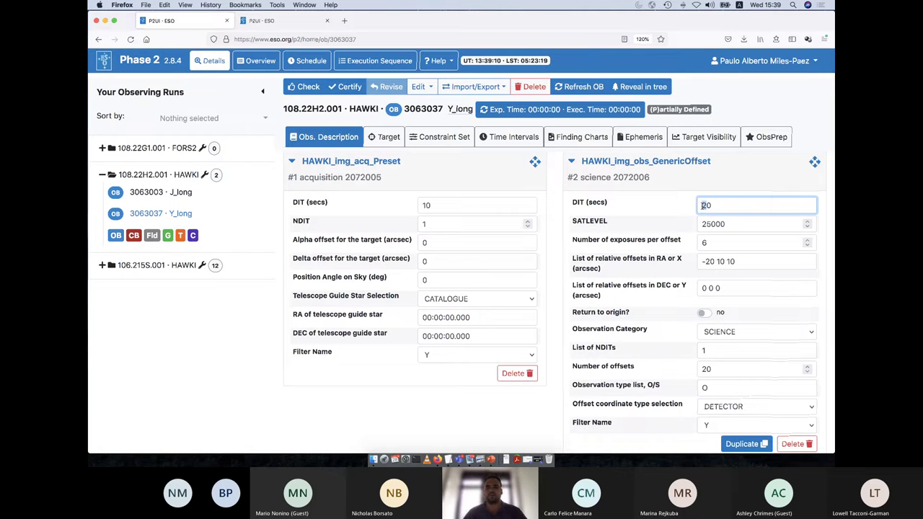
pyautogui.doubleClick(705, 206)
pyautogui.write('60')
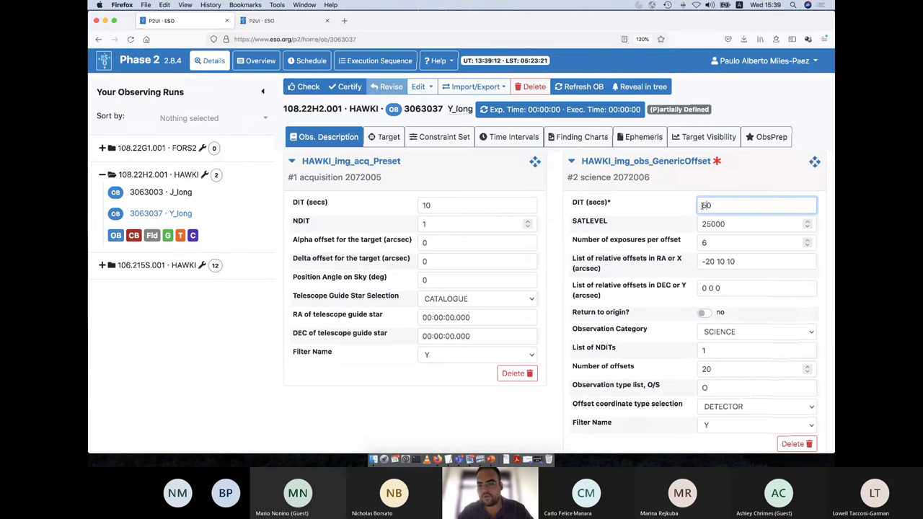
pyautogui.press('Return')
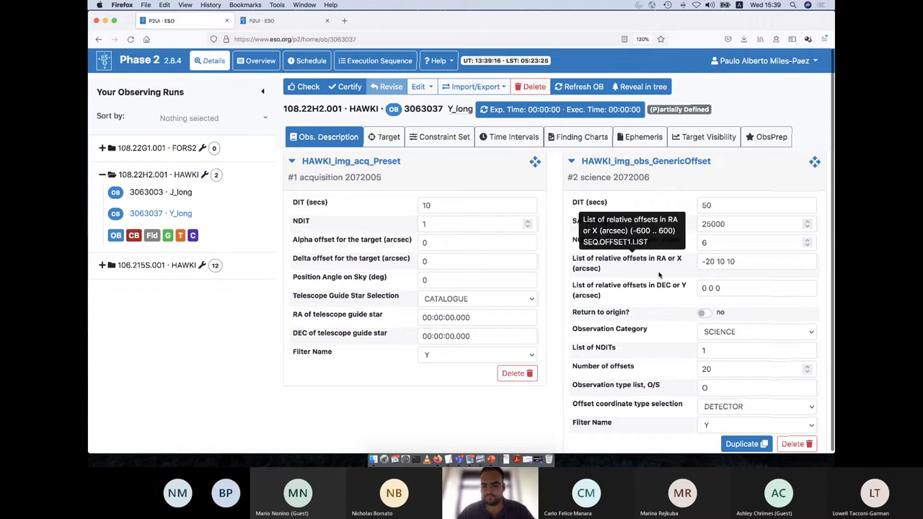
pyautogui.click(591, 111)
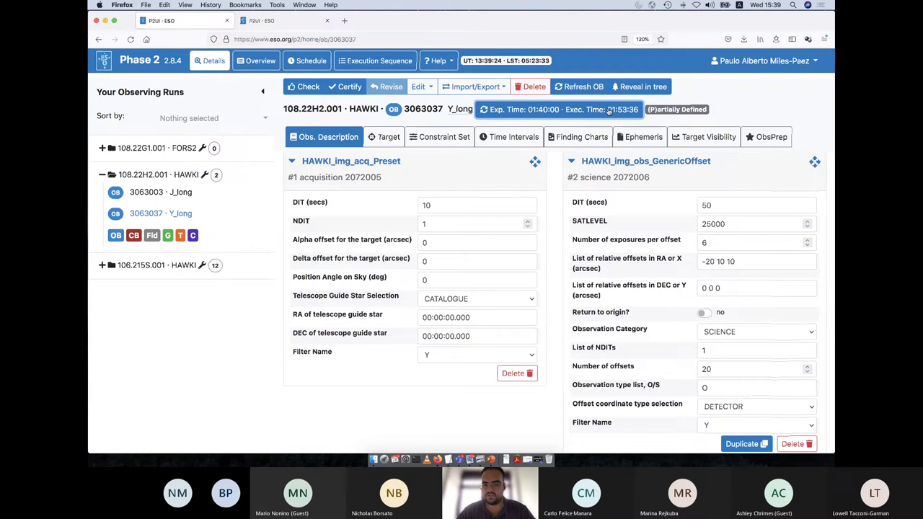
# Set 3 exposures per offset and 19 offsets, giving 00:47:30 exposure and 00:59:04 execution
pyautogui.click(716, 243)
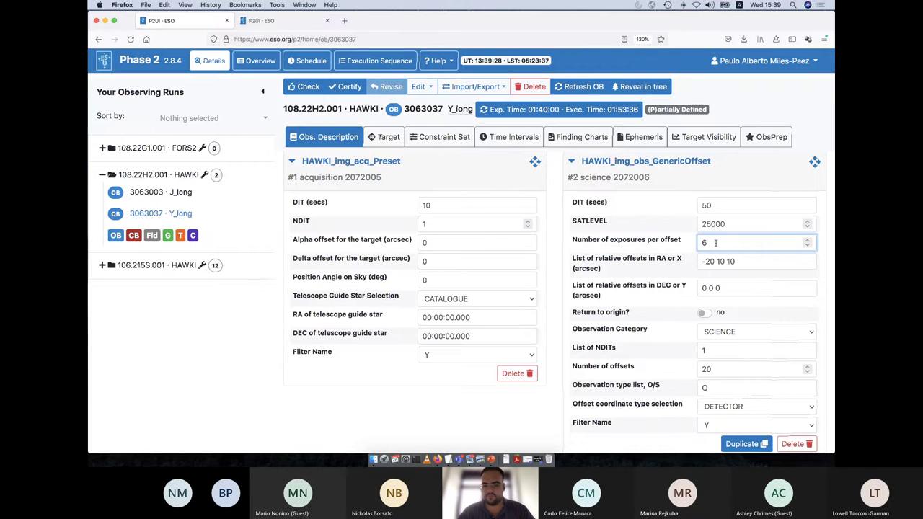
pyautogui.press('BackSpace')
pyautogui.write('3')
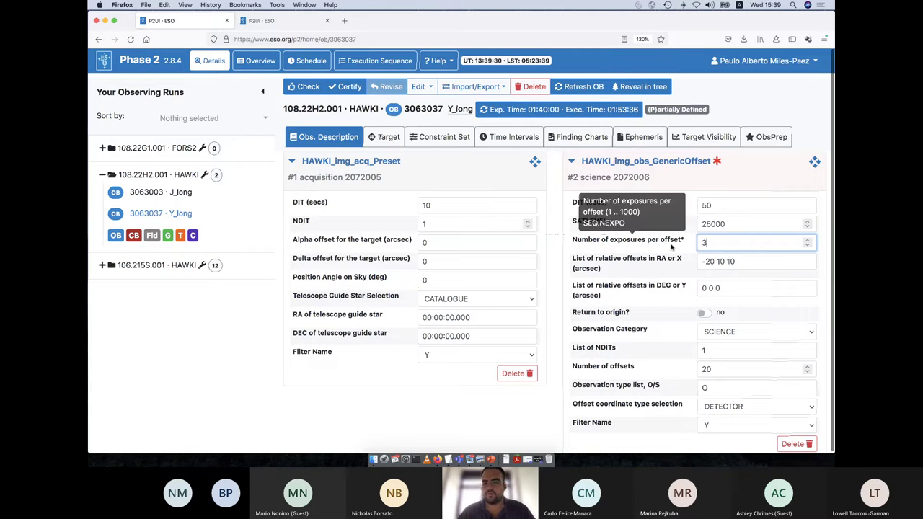
pyautogui.scroll(-2, 685, 246)
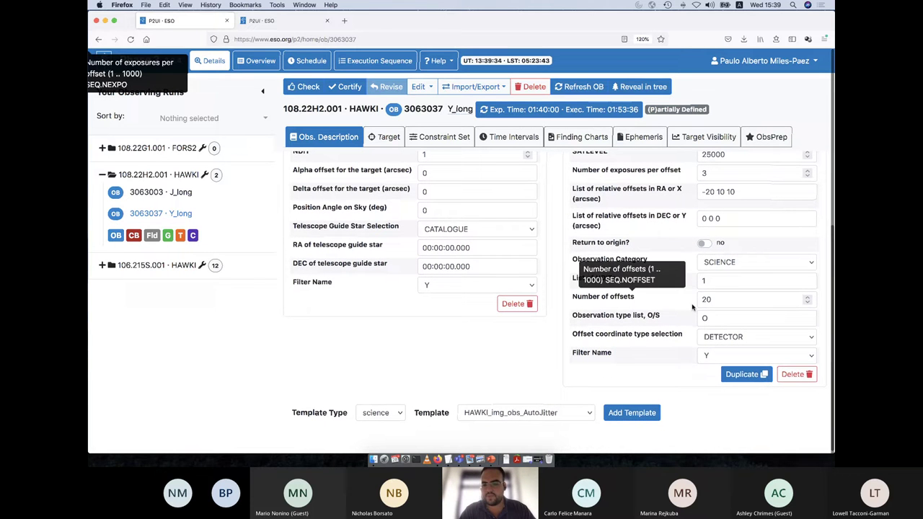
pyautogui.doubleClick(715, 299)
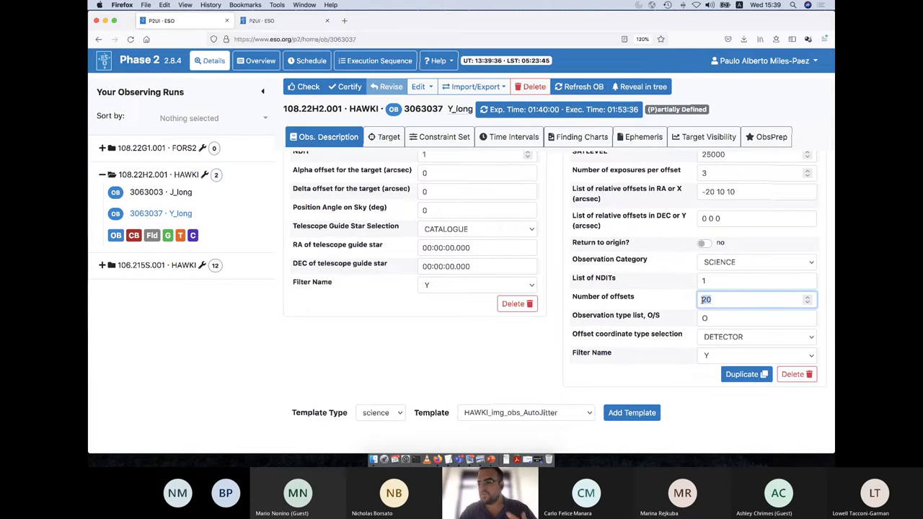
pyautogui.click(555, 110)
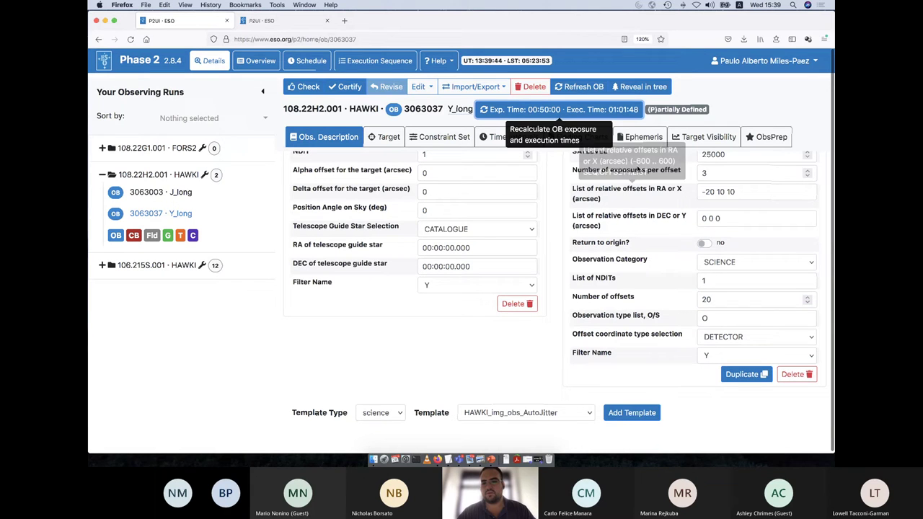
pyautogui.click(717, 303)
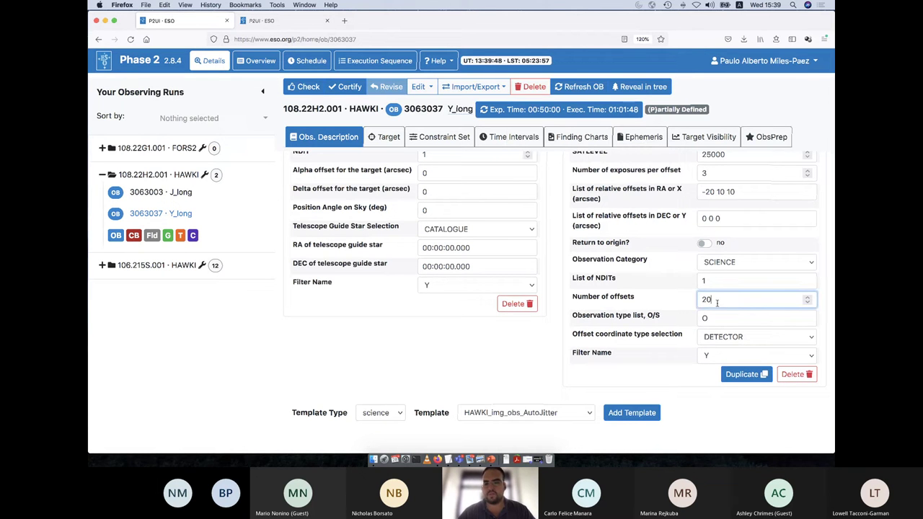
pyautogui.press('BackSpace')
pyautogui.press('BackSpace')
pyautogui.write('19')
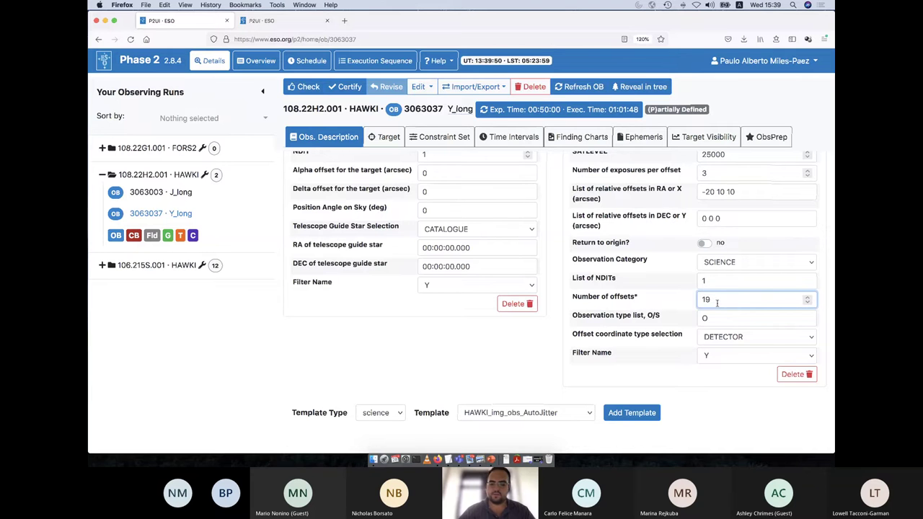
pyautogui.click(544, 109)
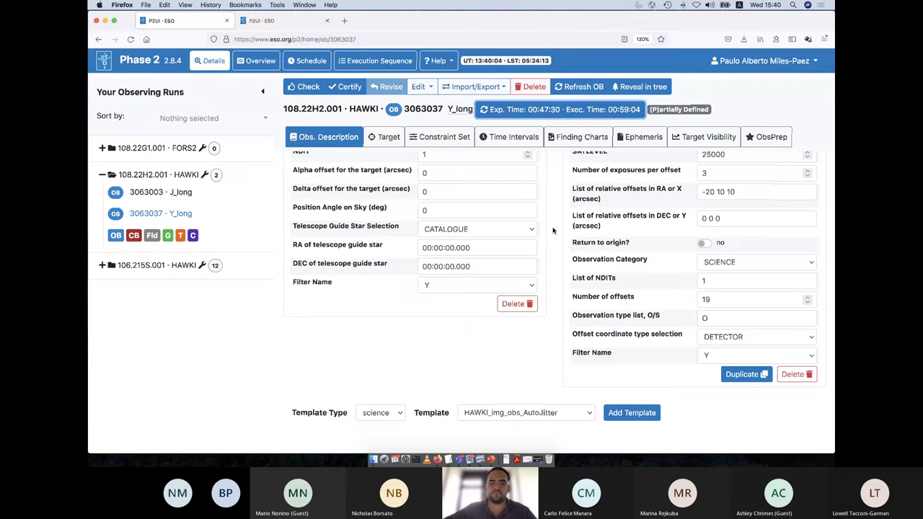
# Check Y_long: observable with one warning and no errors, then go back to J_long
pyautogui.scroll(5, 553, 231)
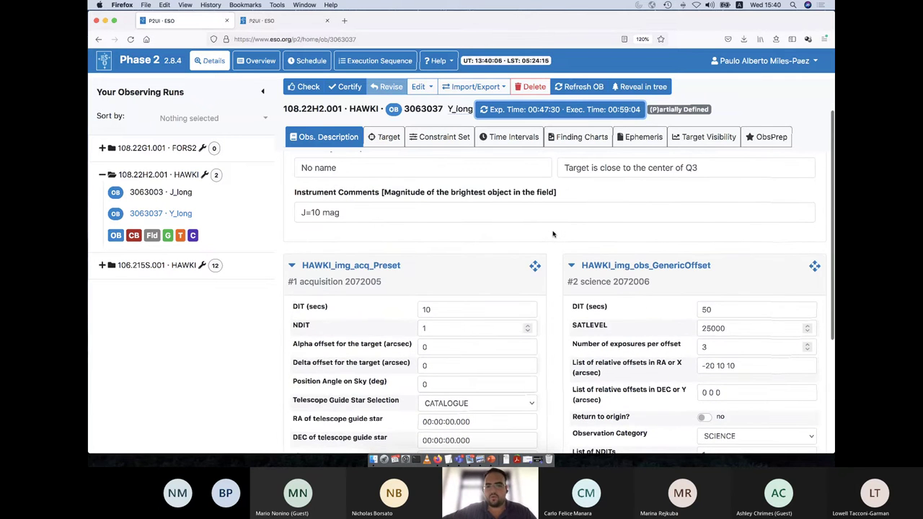
pyautogui.scroll(1, 553, 234)
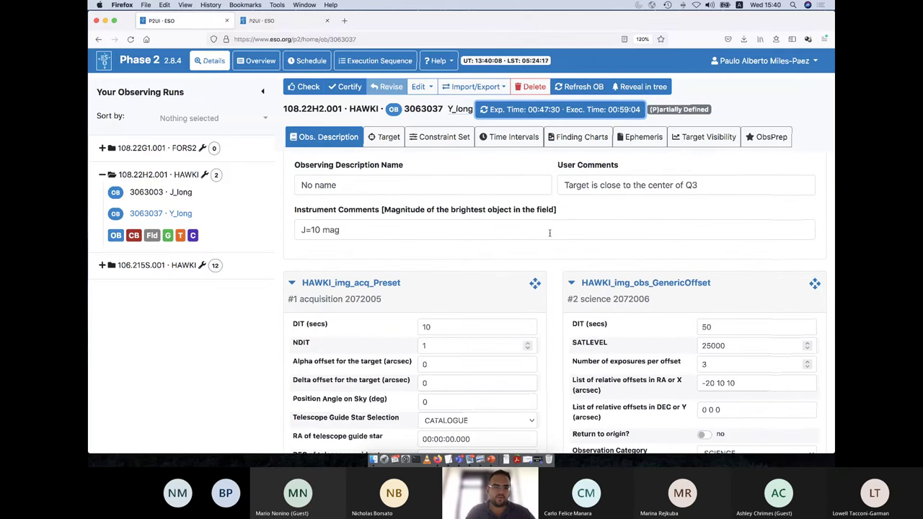
pyautogui.scroll(1, 519, 245)
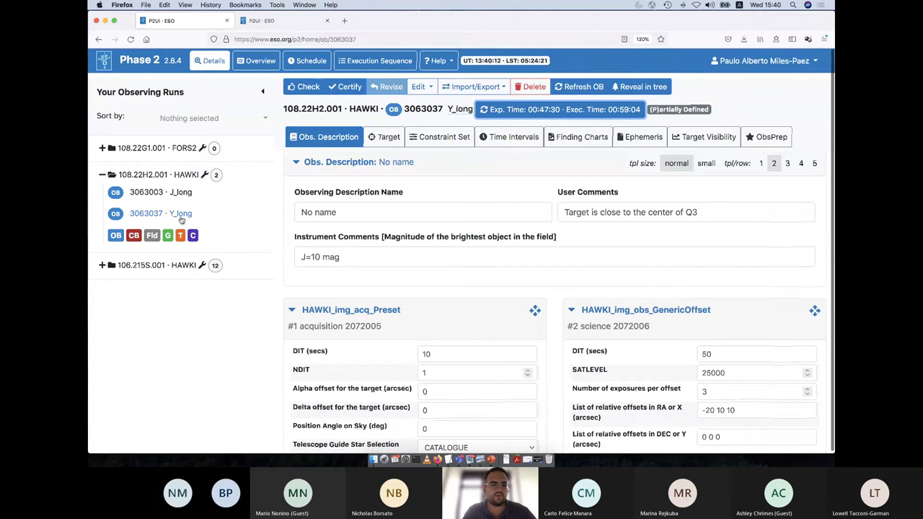
pyautogui.click(304, 87)
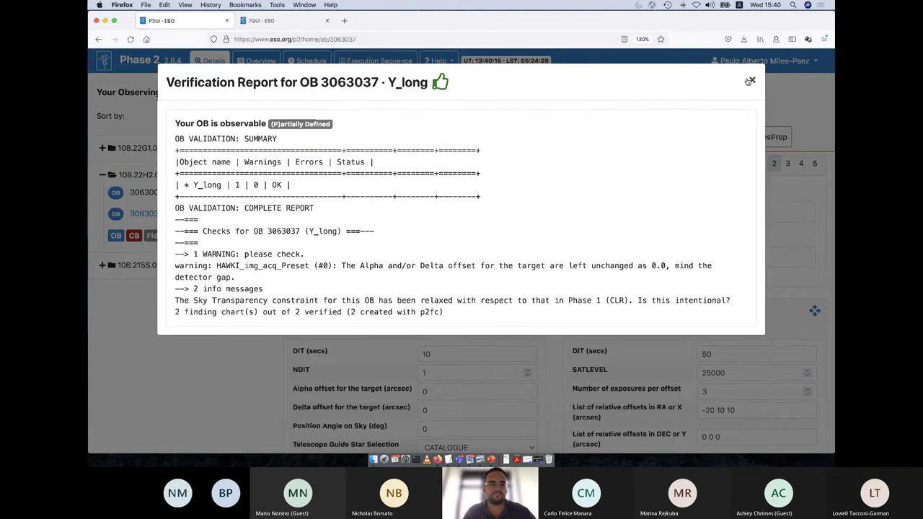
pyautogui.click(750, 81)
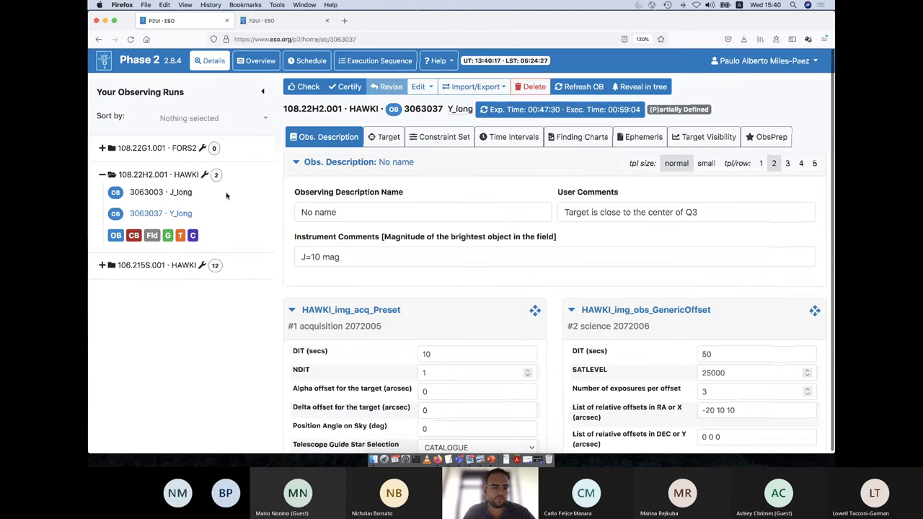
pyautogui.click(187, 195)
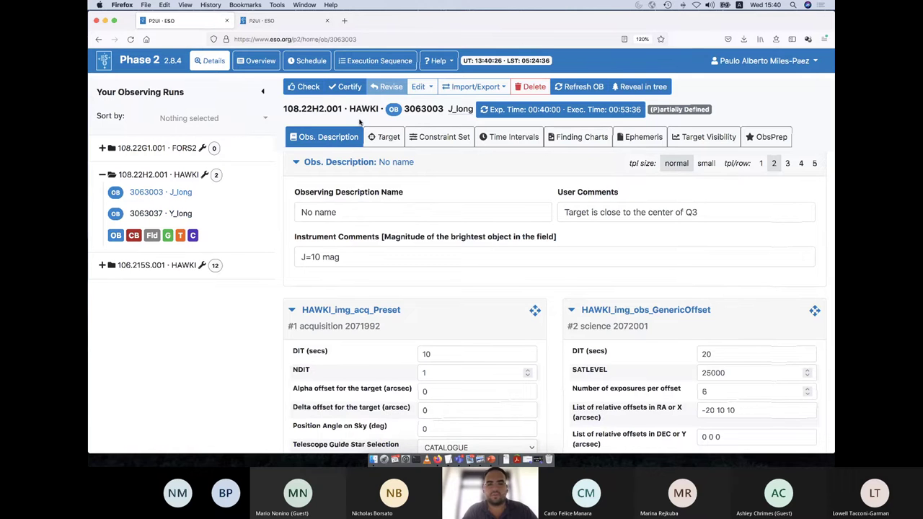
# Duplicate J_long and name the copy J_short
pyautogui.click(420, 88)
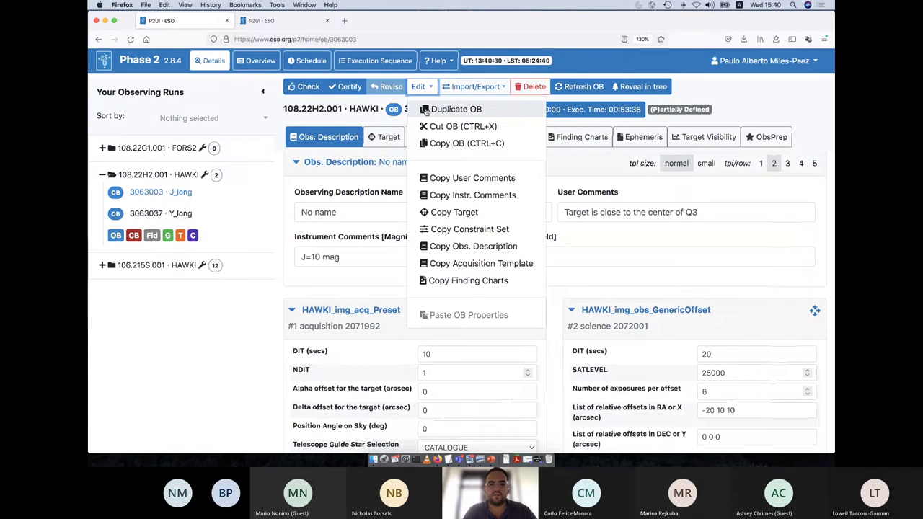
pyautogui.click(426, 110)
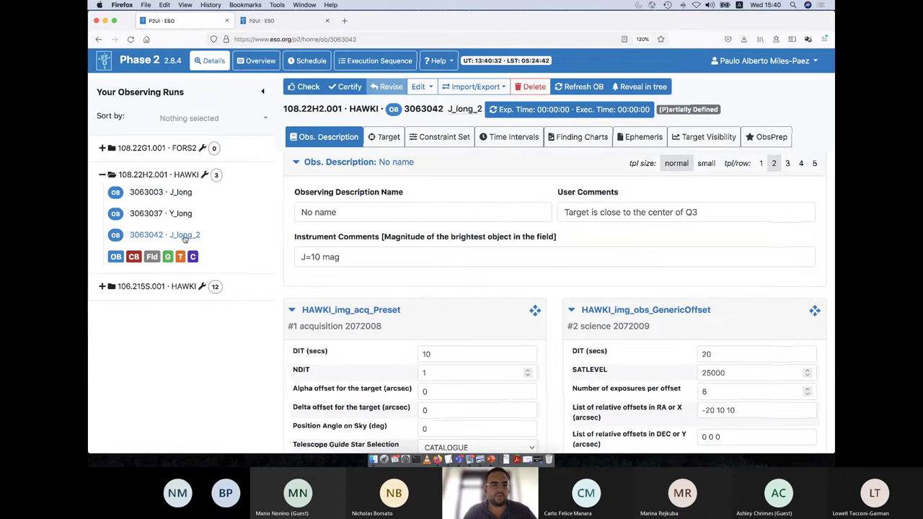
pyautogui.click(465, 108)
pyautogui.moveTo(462, 108); pyautogui.dragTo(515, 108)
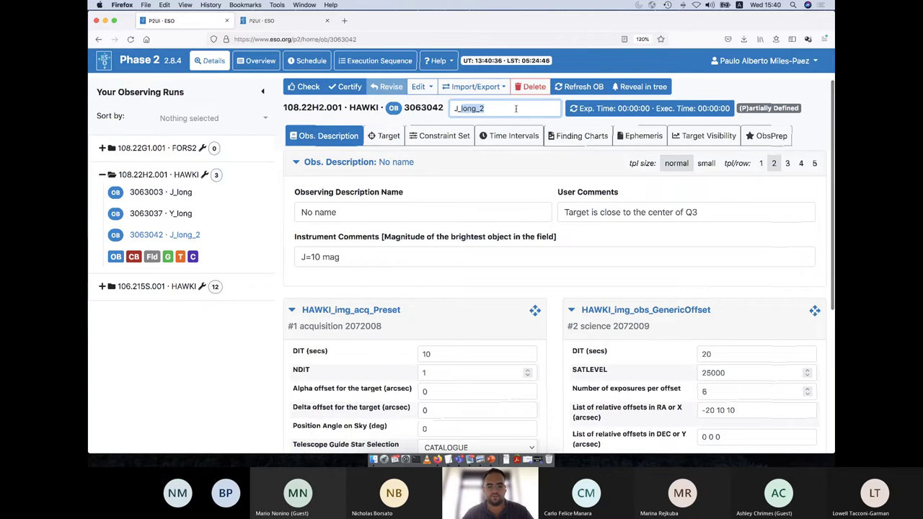
pyautogui.write('short')
pyautogui.press('Return')
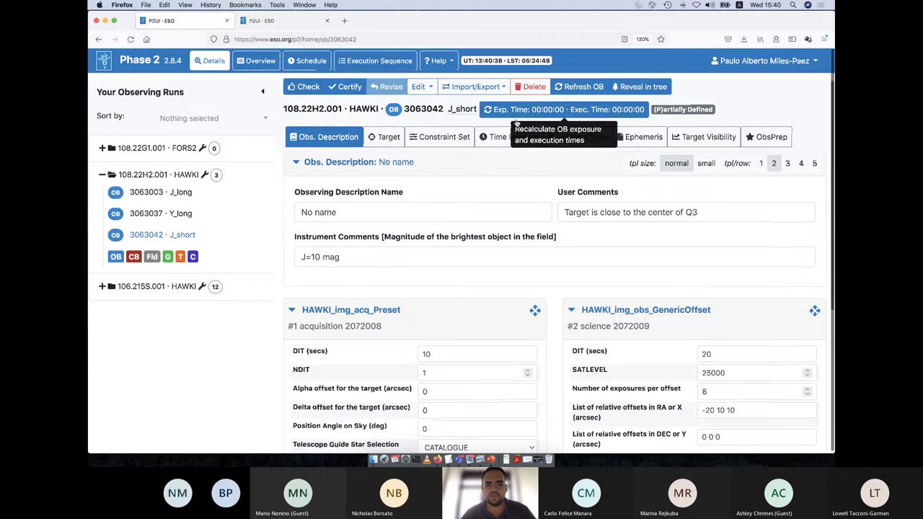
# Give J_short 5 offsets, recalculating to 00:10:00 exposure and 00:18:39 execution
pyautogui.scroll(-5, 557, 266)
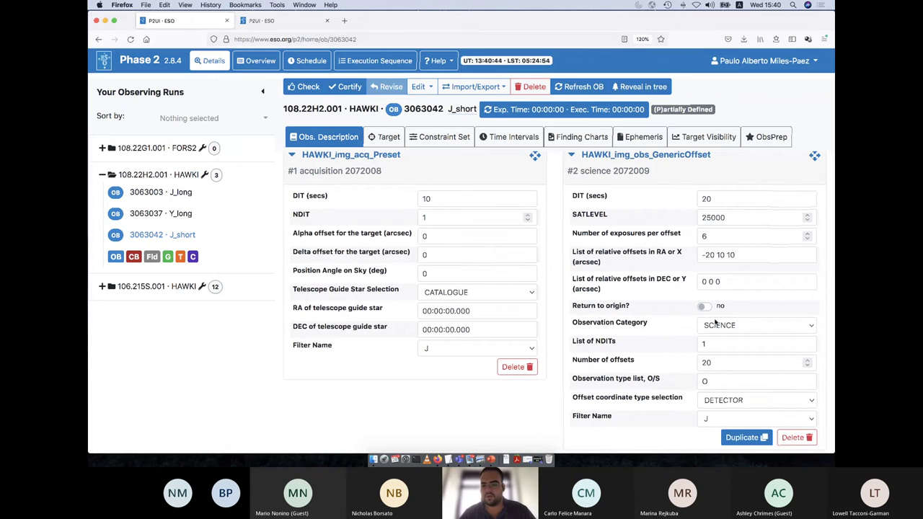
pyautogui.doubleClick(710, 361)
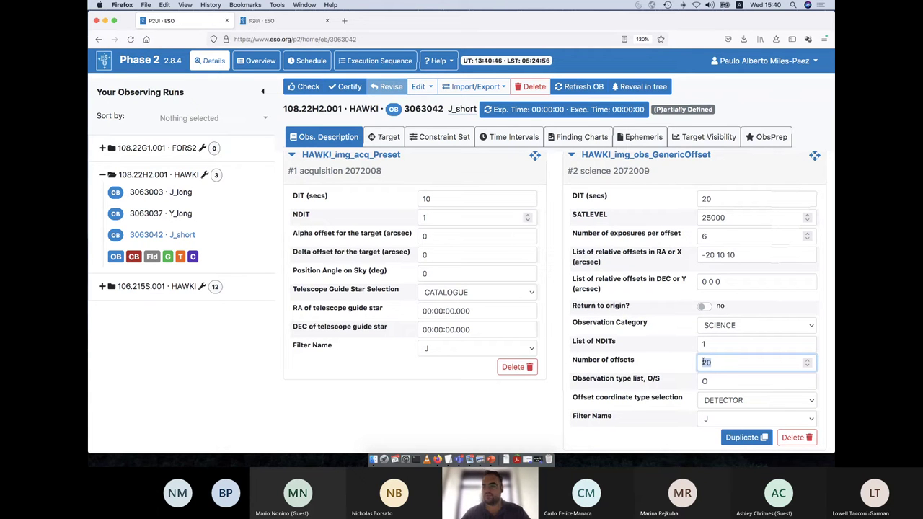
pyautogui.write('5')
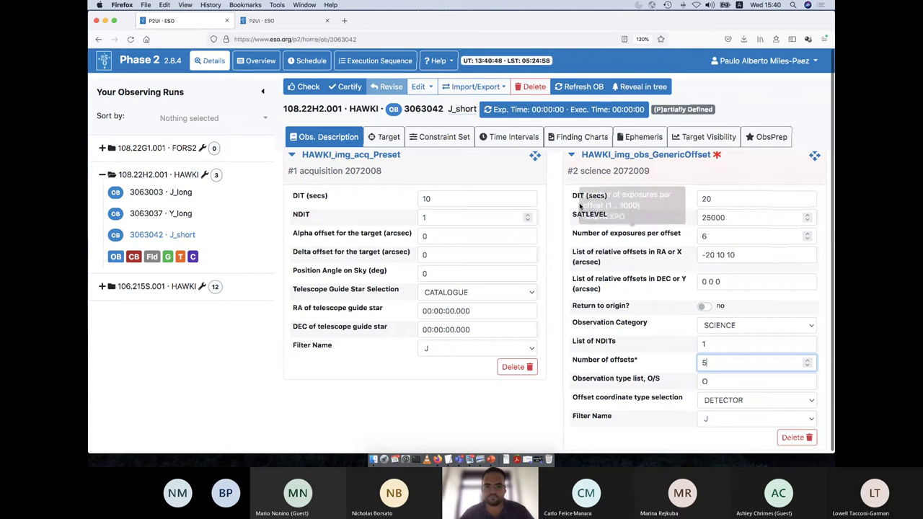
pyautogui.click(547, 112)
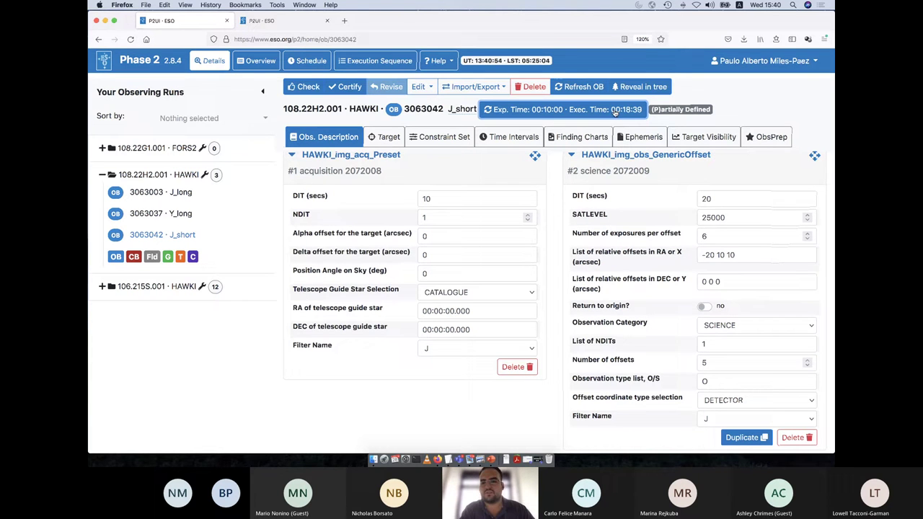
# Duplicate Y_long as OB 3063045 and name it Y_short
pyautogui.click(180, 214)
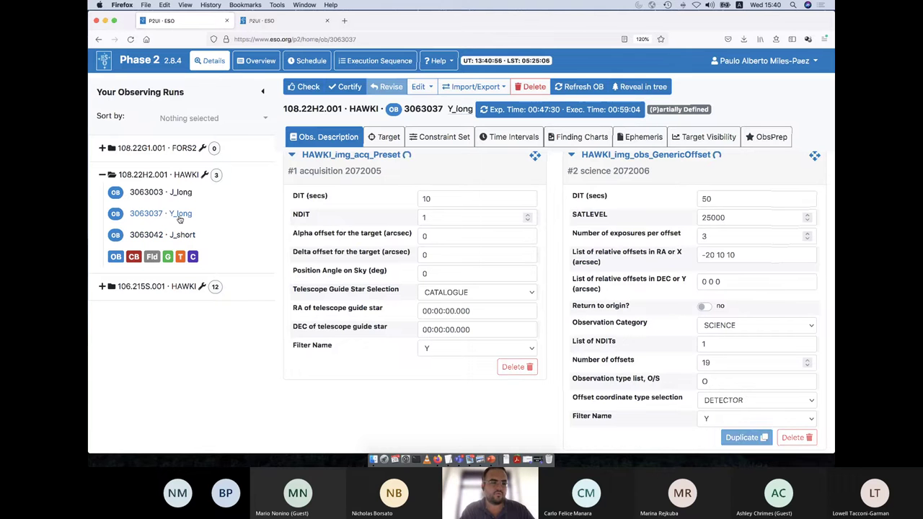
pyautogui.click(422, 87)
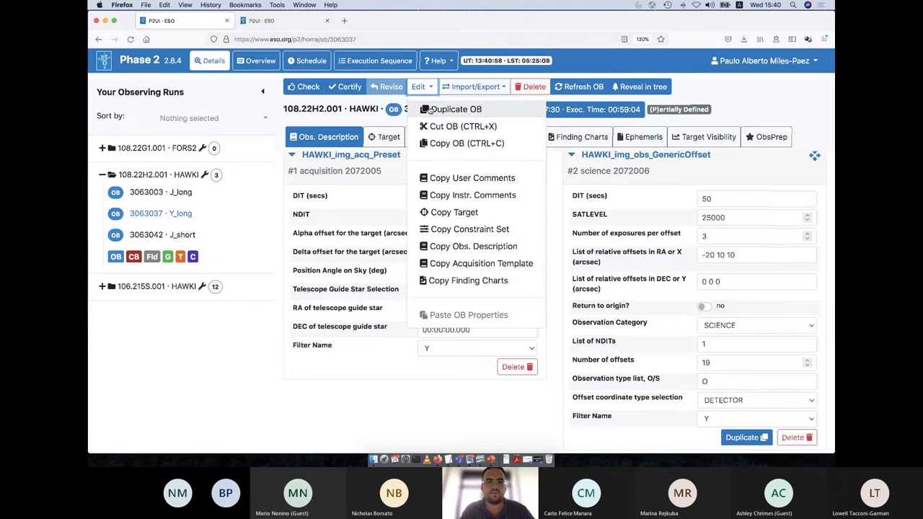
pyautogui.click(454, 109)
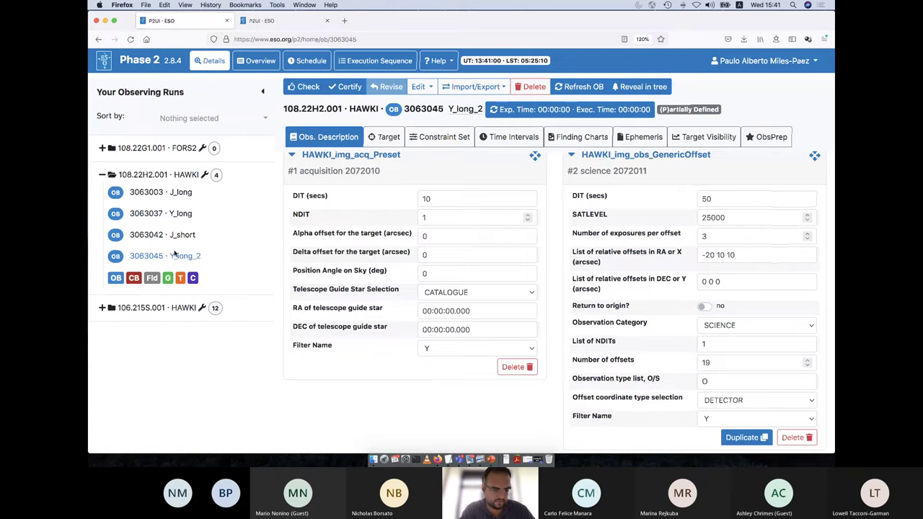
pyautogui.click(465, 112)
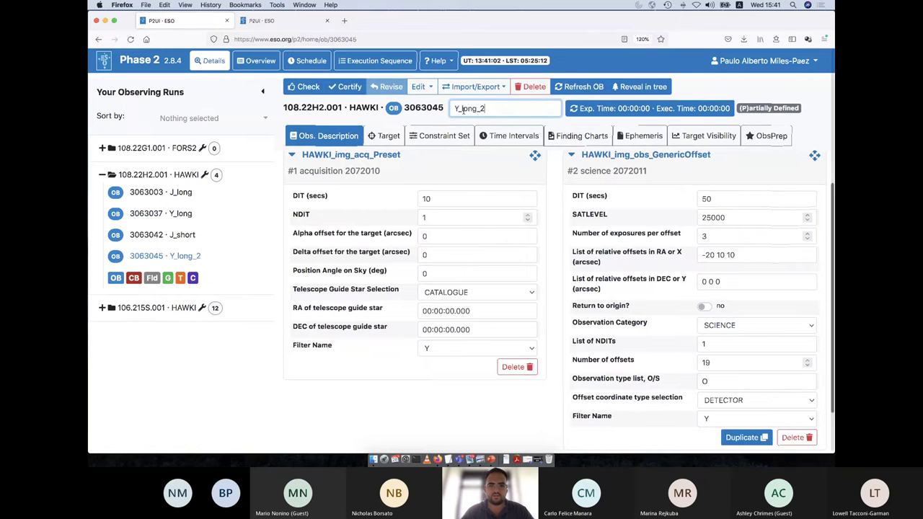
pyautogui.press('BackSpace')
pyautogui.press('BackSpace')
pyautogui.press('BackSpace')
pyautogui.press('BackSpace')
pyautogui.press('BackSpace')
pyautogui.press('BackSpace')
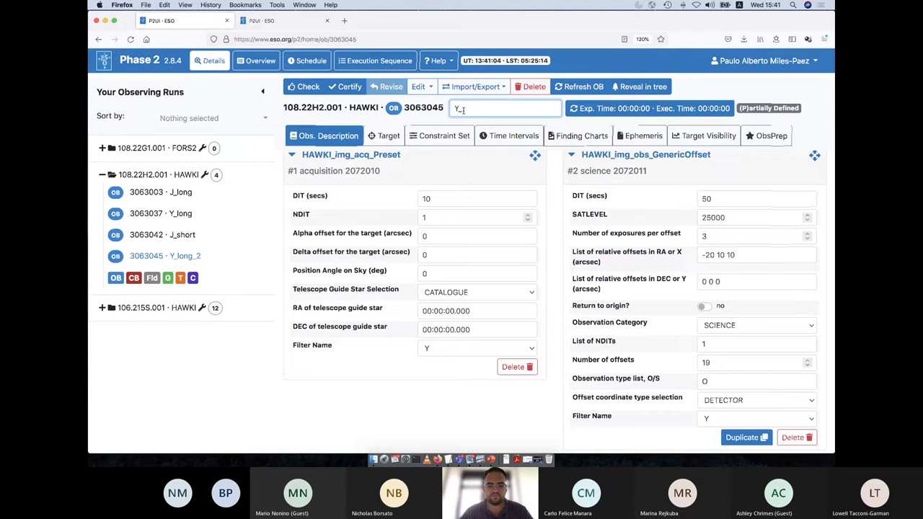
pyautogui.write('short')
pyautogui.press('Return')
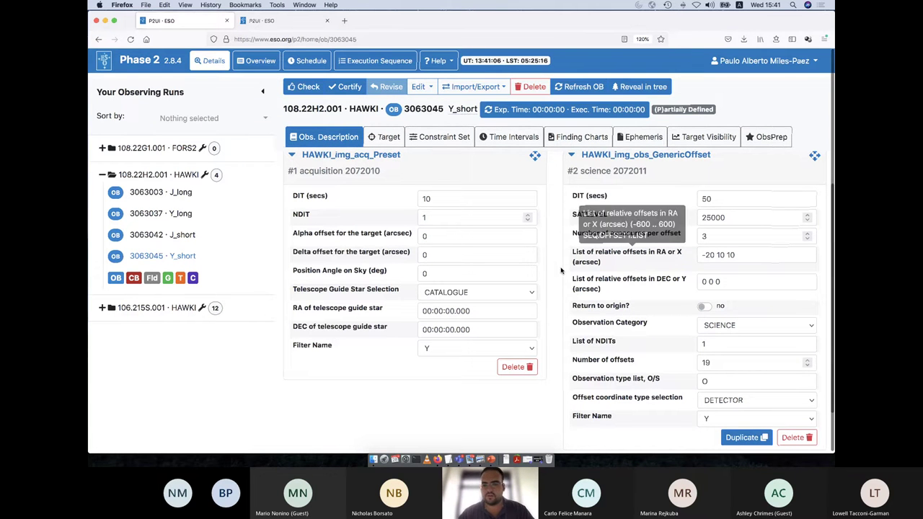
# Give Y_short 4 offsets, recalculating to 00:10:00 exposure and 00:17:58 execution
pyautogui.click(716, 365)
pyautogui.press('BackSpace')
pyautogui.press('BackSpace')
pyautogui.write('4')
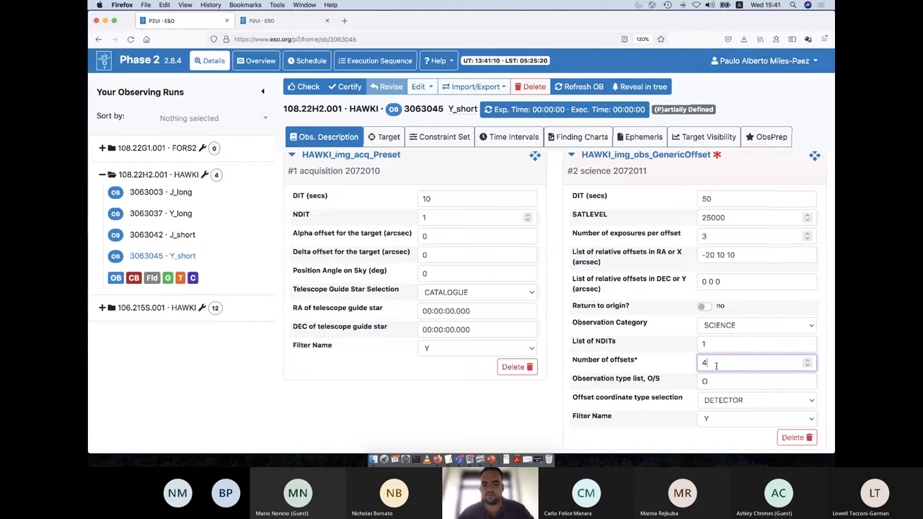
pyautogui.click(581, 123)
pyautogui.click(581, 109)
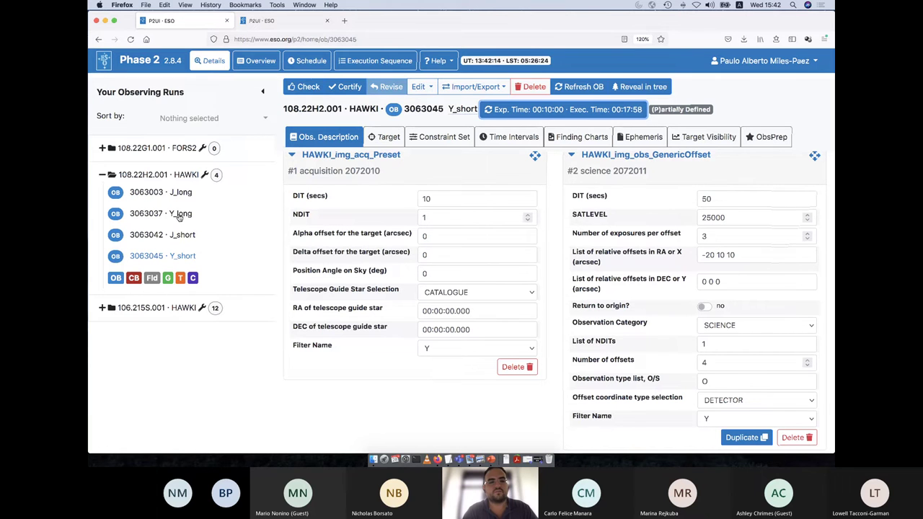
# Create a New Group in the HAWKI run and paste a copy of J_long into it
pyautogui.click(167, 281)
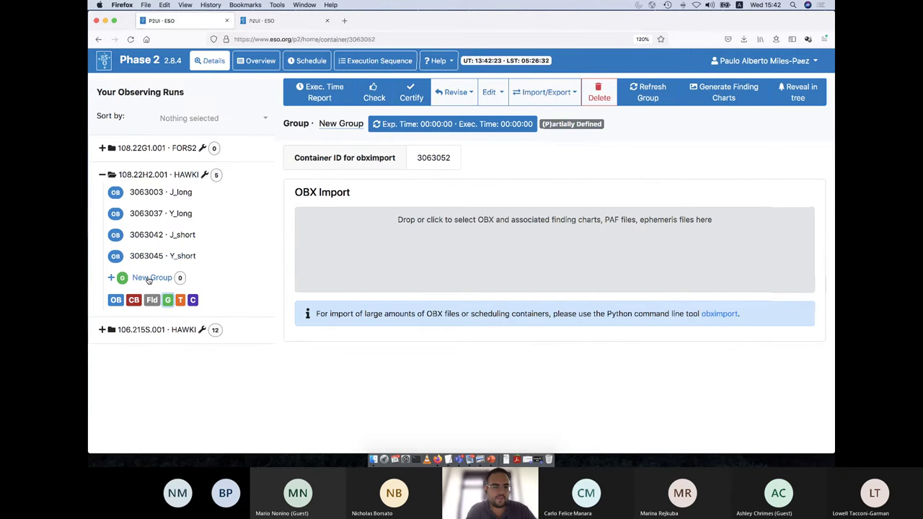
pyautogui.click(111, 279)
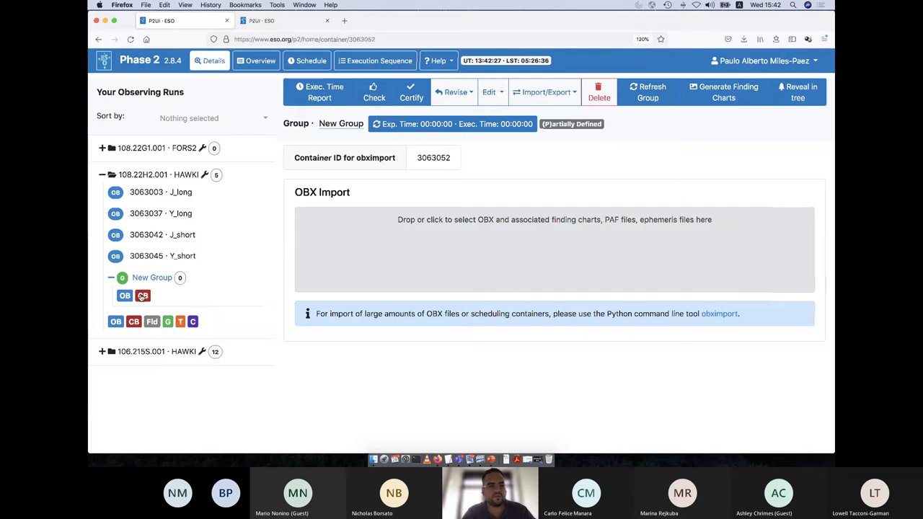
pyautogui.click(181, 193)
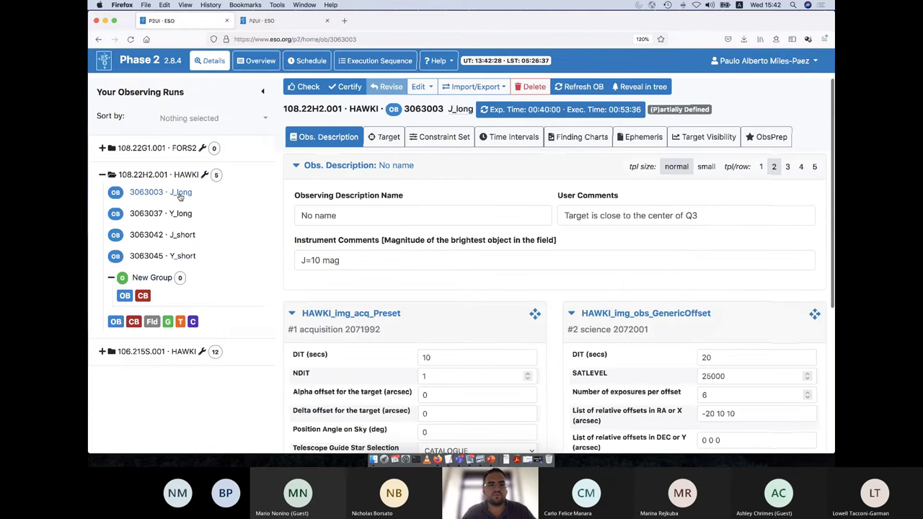
pyautogui.click(424, 87)
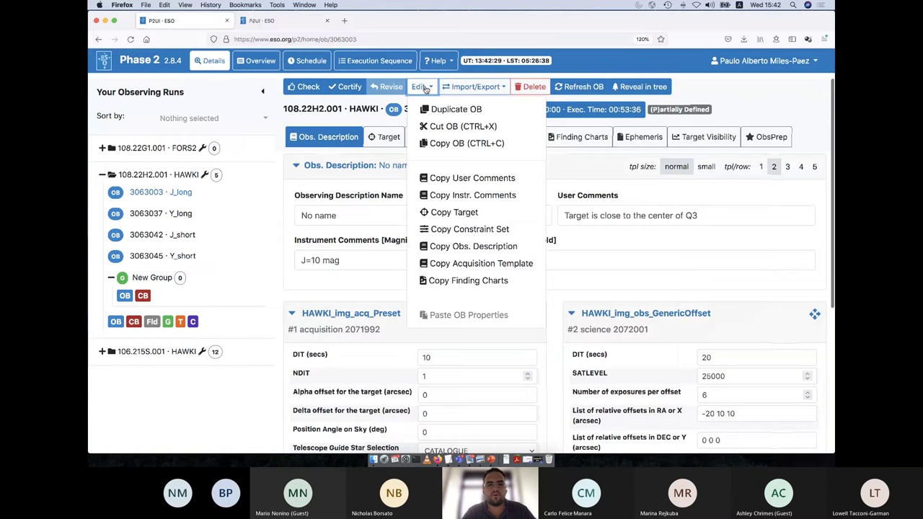
pyautogui.click(444, 143)
pyautogui.click(153, 278)
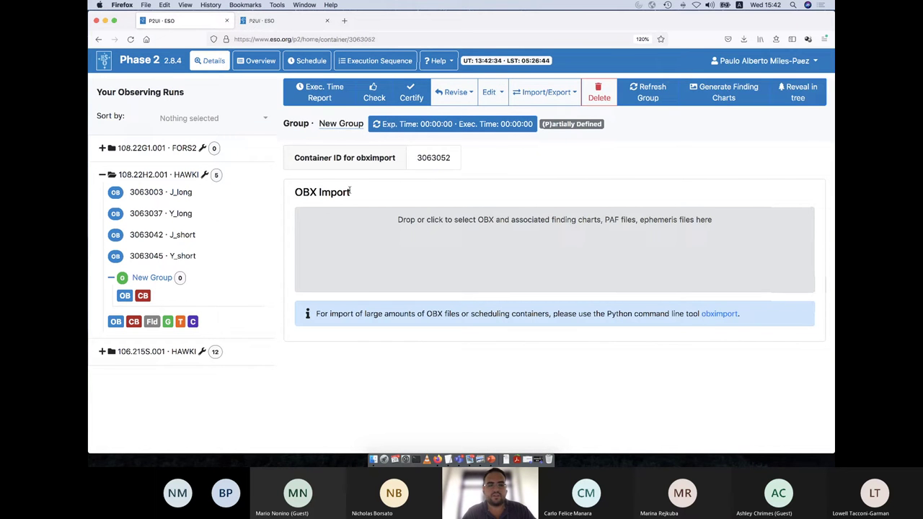
pyautogui.click(492, 92)
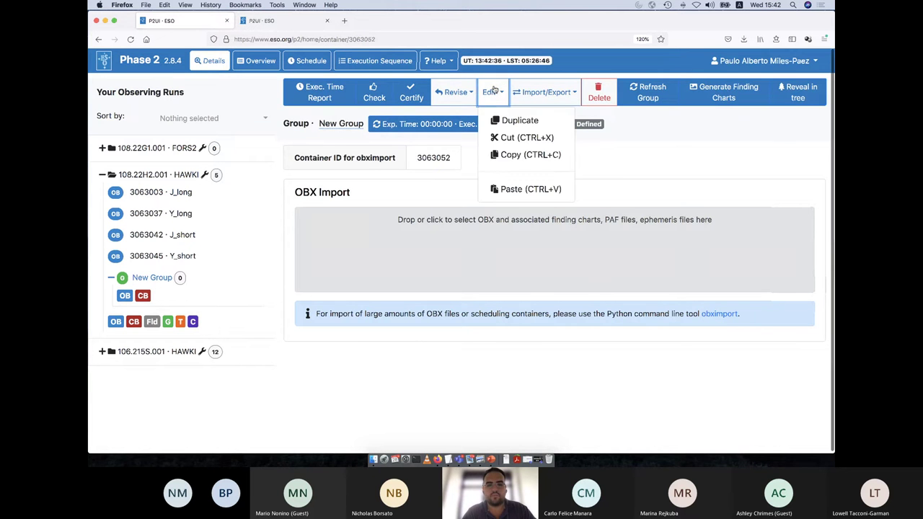
pyautogui.click(519, 189)
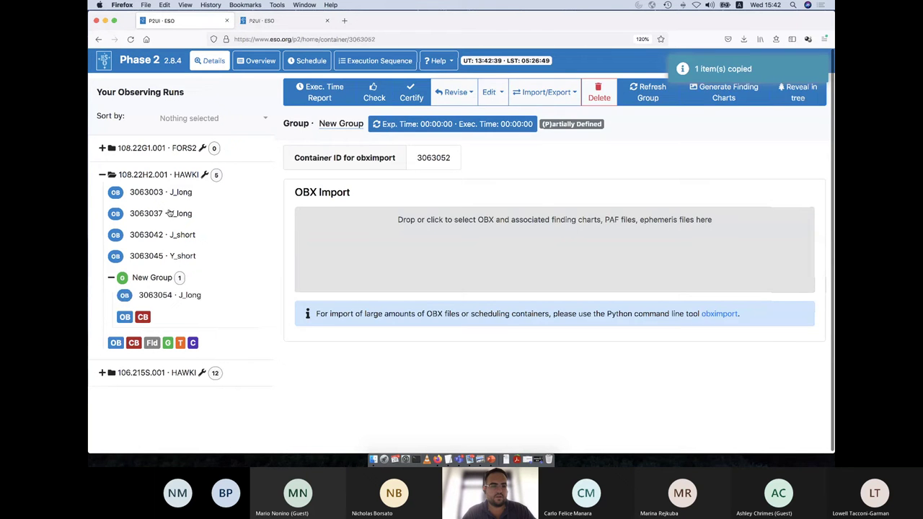
# Copy the Y_long OB and paste it into the New Group
pyautogui.click(169, 213)
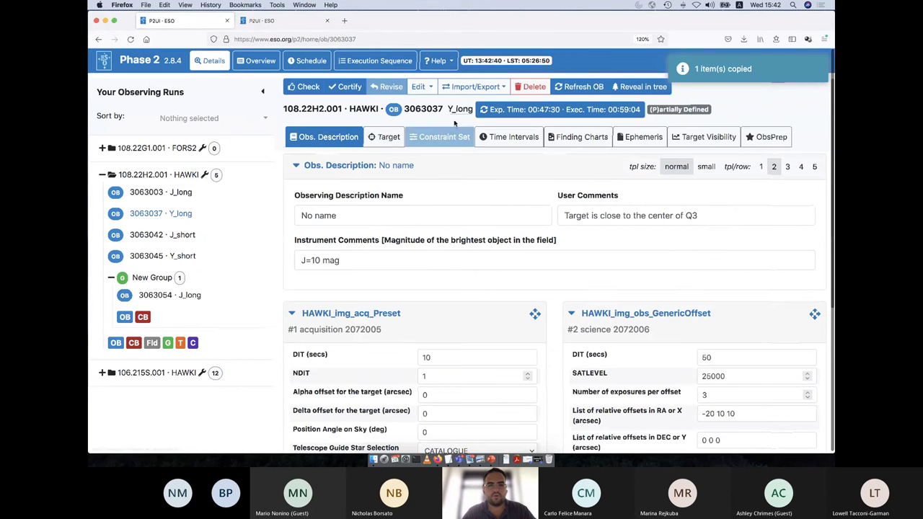
pyautogui.click(421, 87)
pyautogui.click(438, 144)
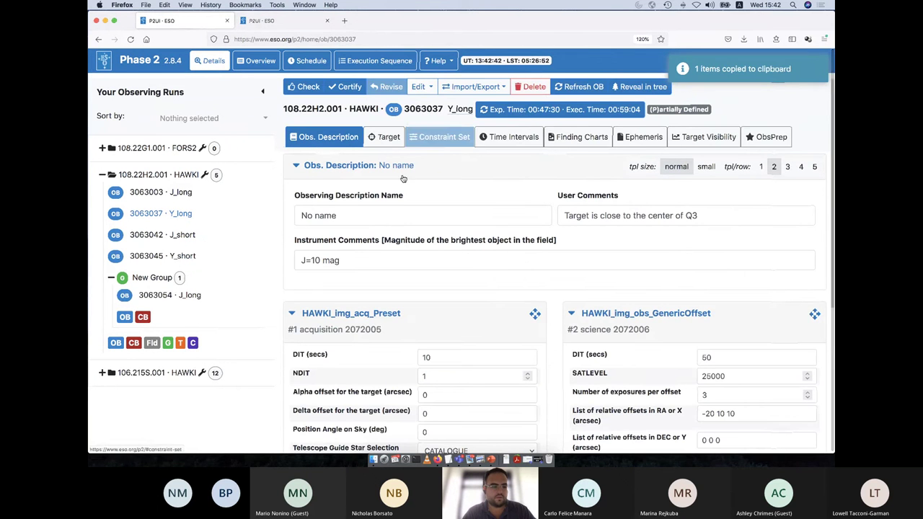
pyautogui.click(152, 281)
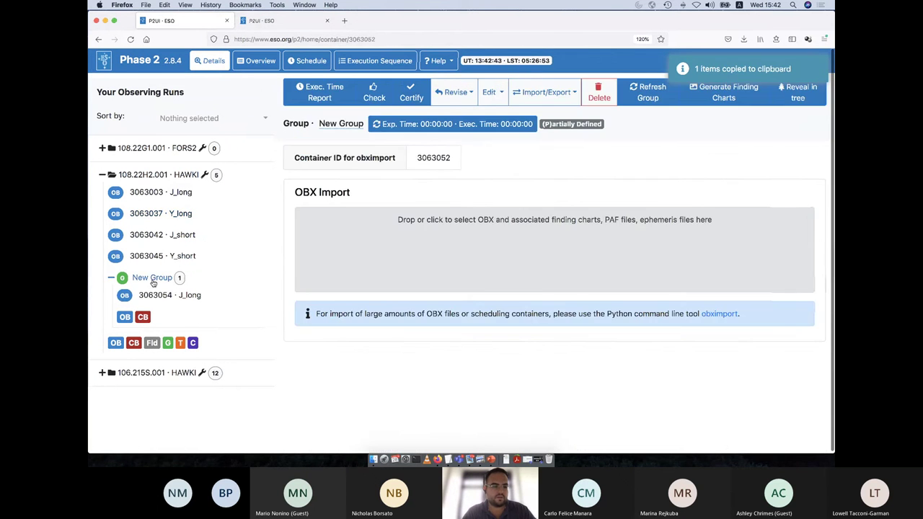
pyautogui.click(493, 92)
pyautogui.click(505, 187)
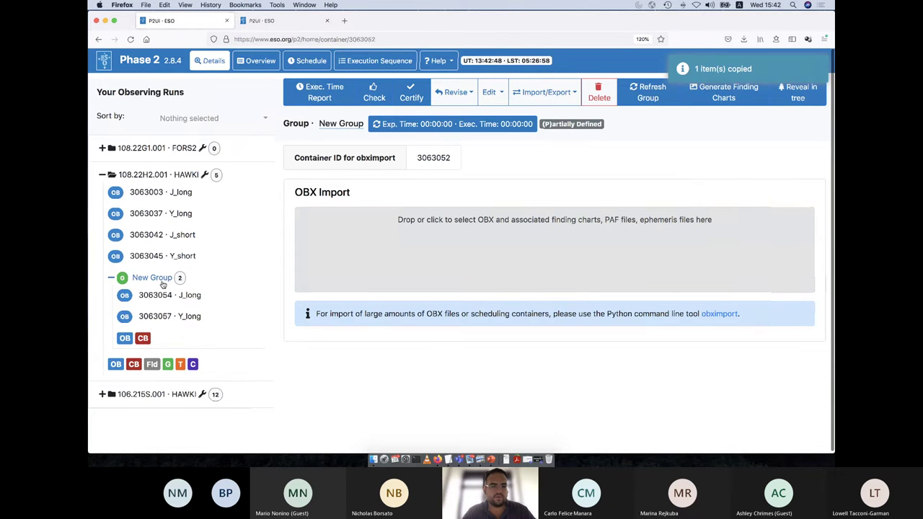
# Rename the group to YJ_long and recalculate its total exposure to 01:27:30
pyautogui.click(340, 123)
pyautogui.moveTo(365, 123); pyautogui.dragTo(311, 122)
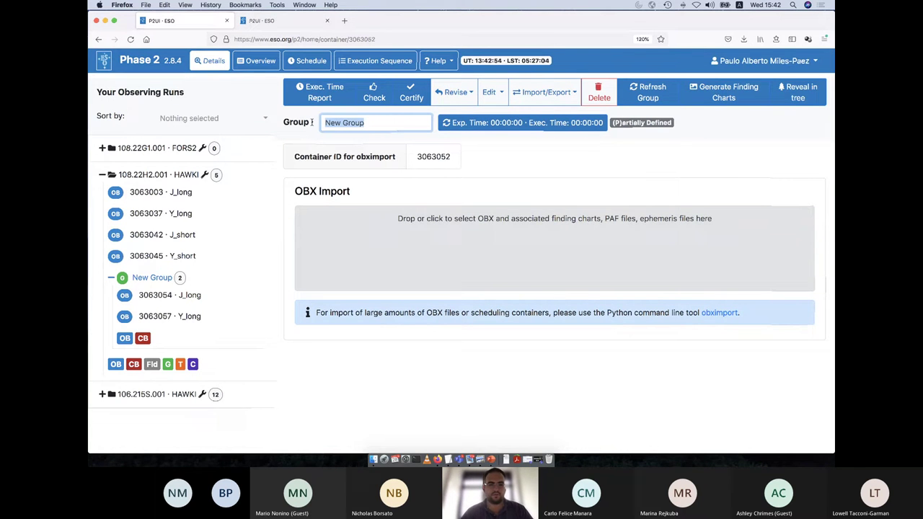
pyautogui.write('YJ')
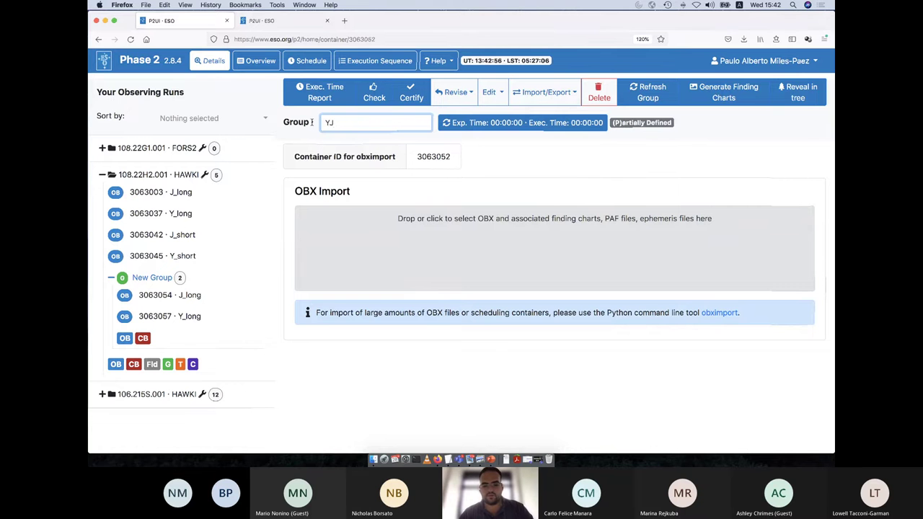
pyautogui.write('_long')
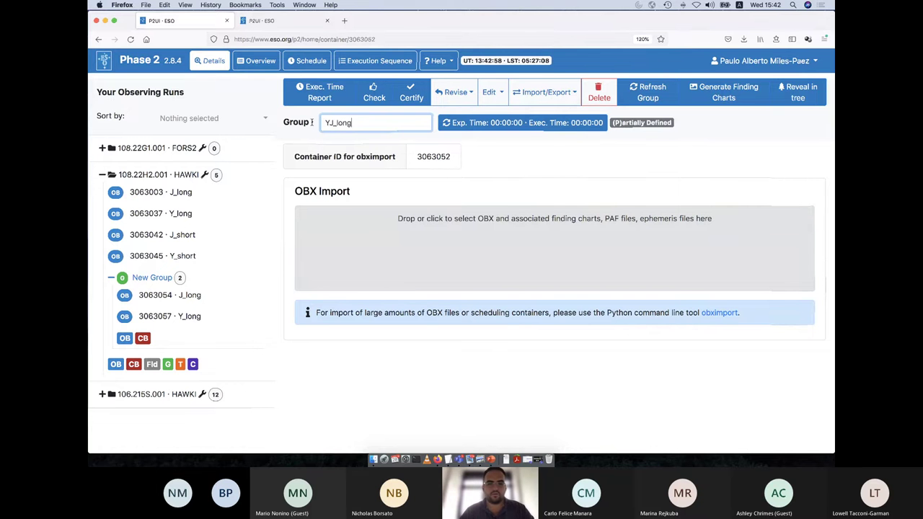
pyautogui.press('Return')
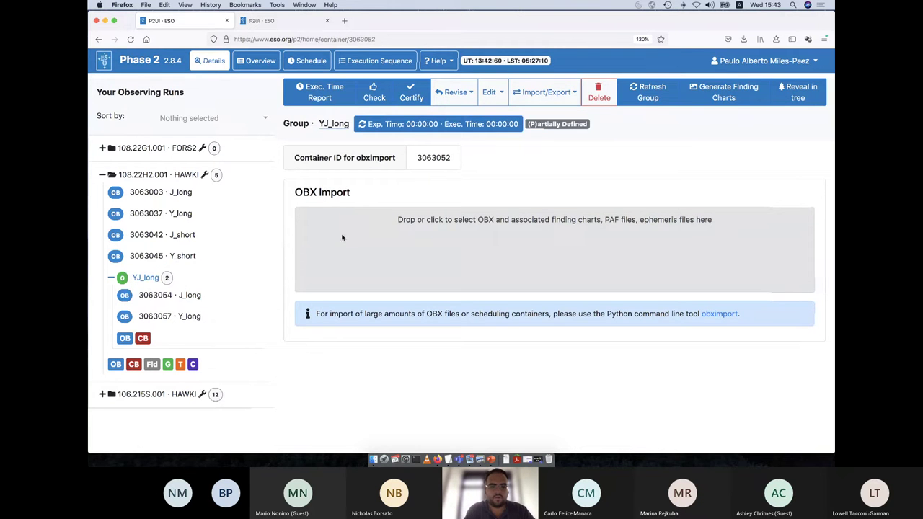
pyautogui.click(373, 130)
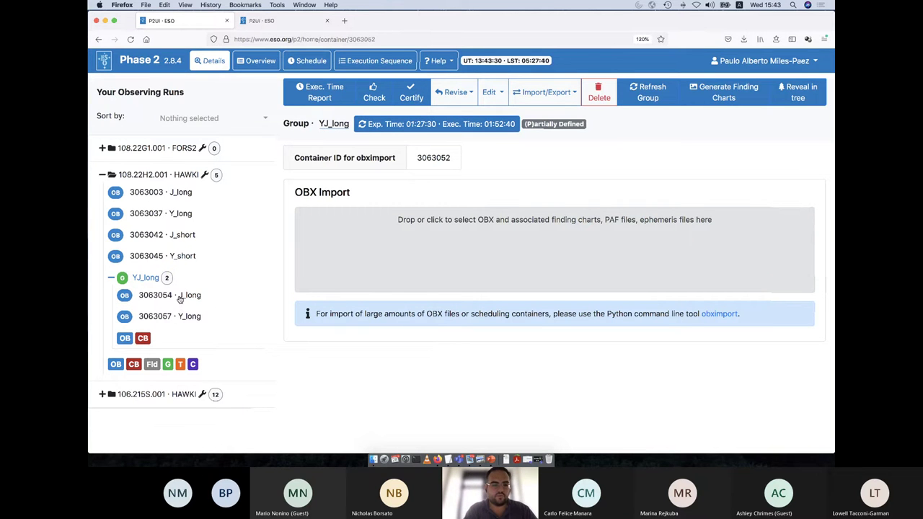
# Collapse the YJ_long group in the tree so its two OBs are hidden
pyautogui.click(109, 280)
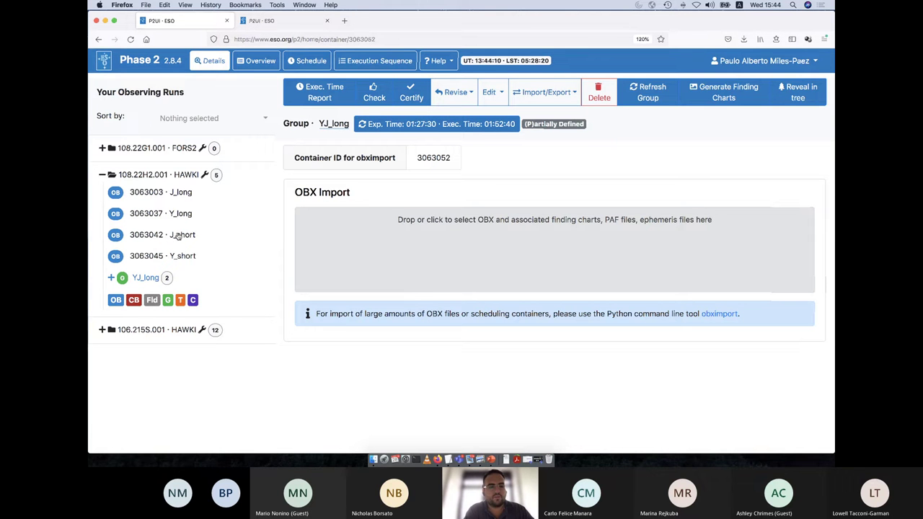
# Add a New TimeLink container and paste a copy of J_short OB 3063042 into it
pyautogui.click(181, 300)
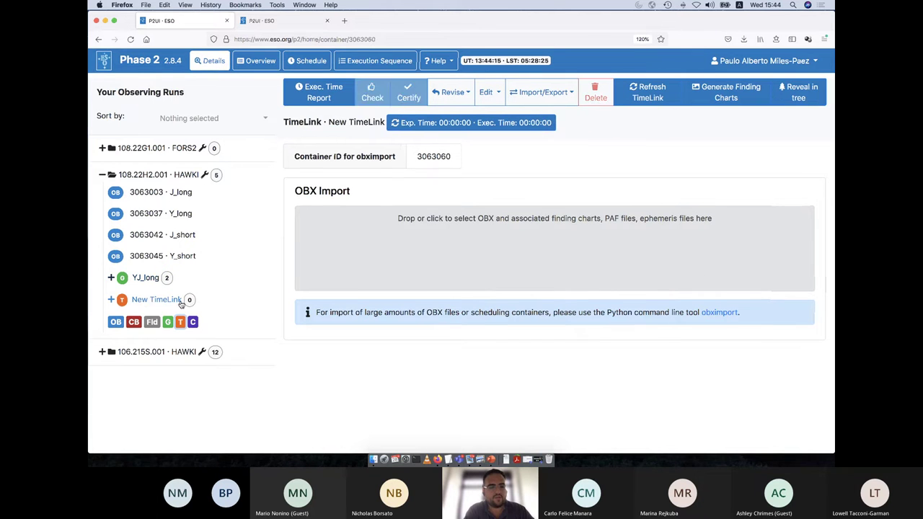
pyautogui.click(116, 301)
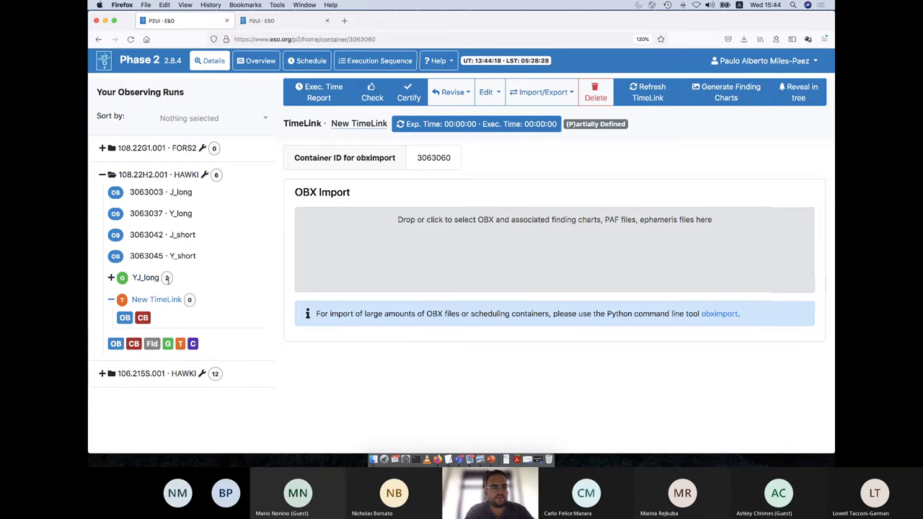
pyautogui.click(170, 235)
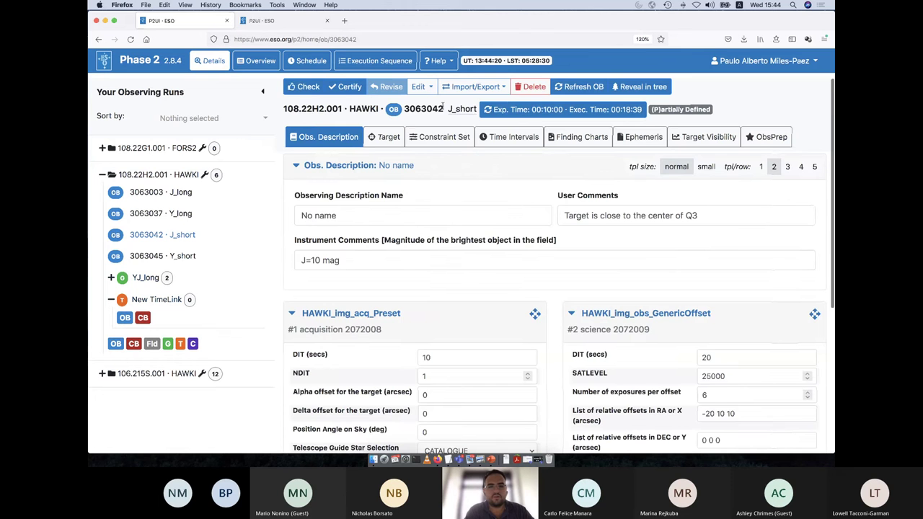
pyautogui.click(423, 86)
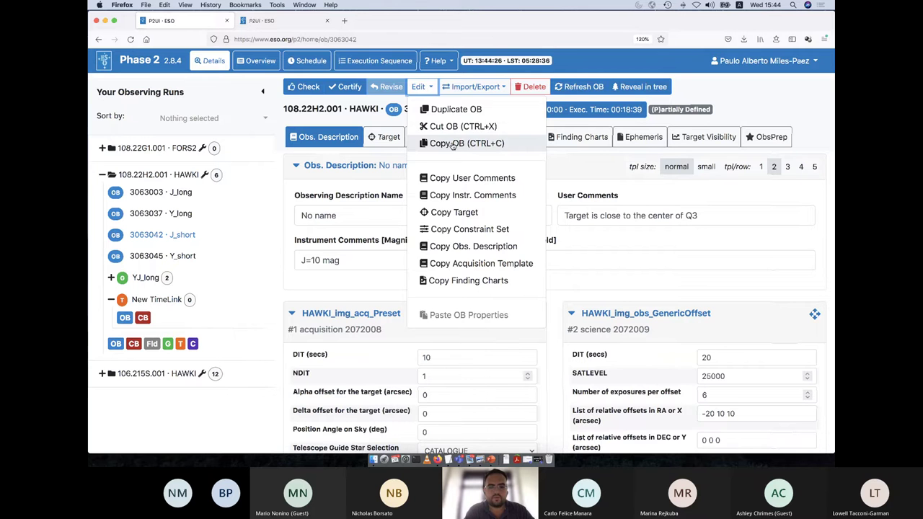
pyautogui.click(453, 143)
pyautogui.click(161, 300)
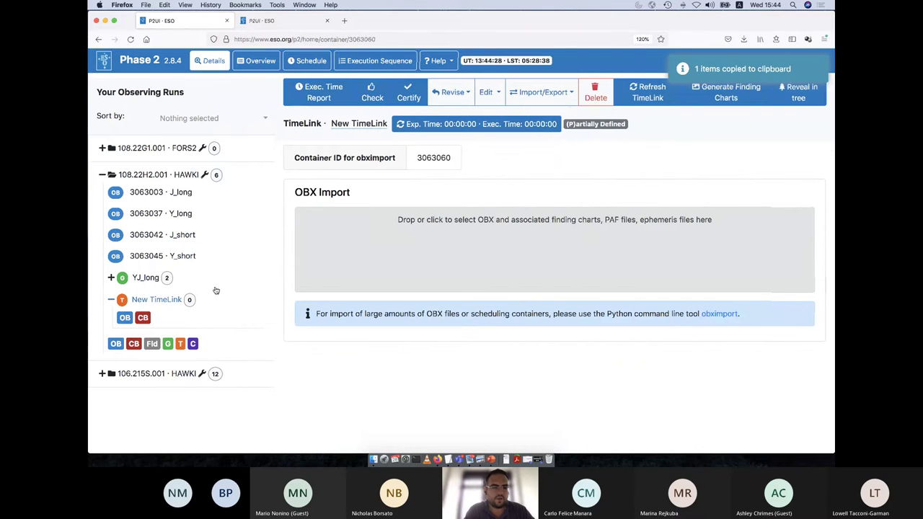
pyautogui.click(494, 92)
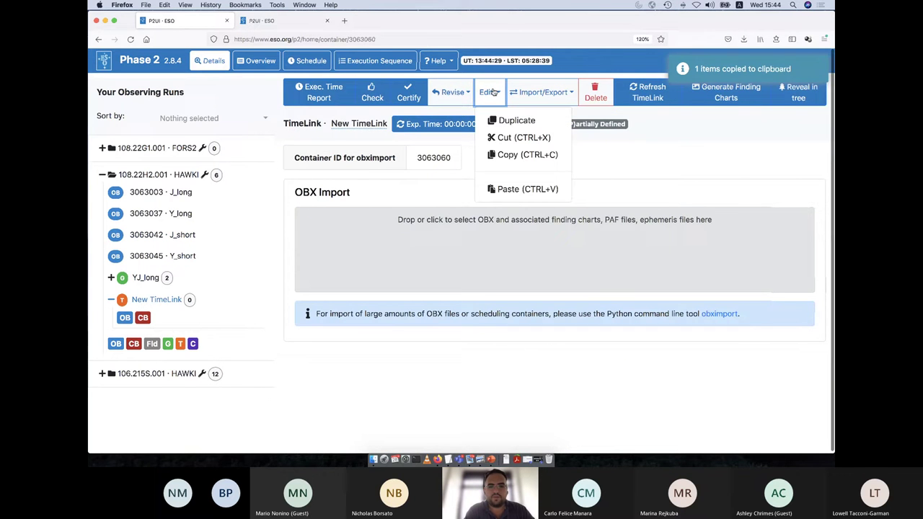
pyautogui.click(509, 189)
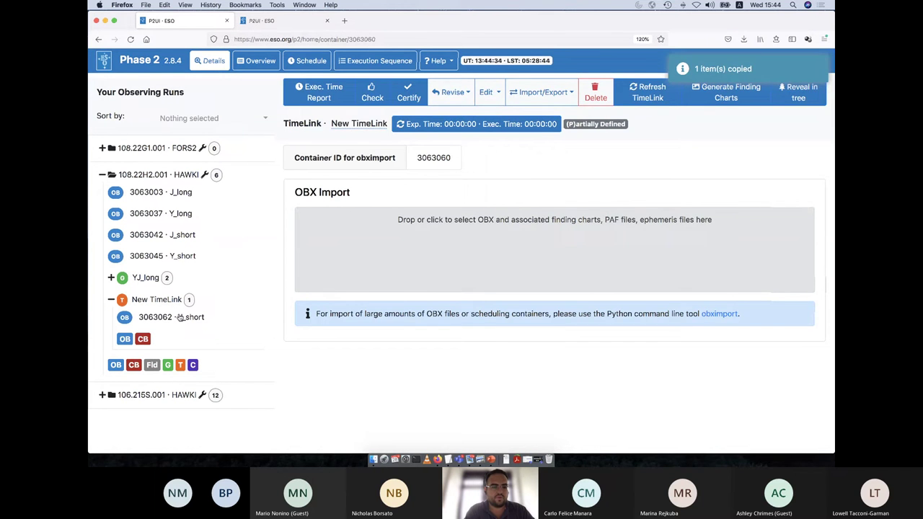
# Duplicate the pasted J_short OB 3063062 to create J_short_2
pyautogui.click(181, 317)
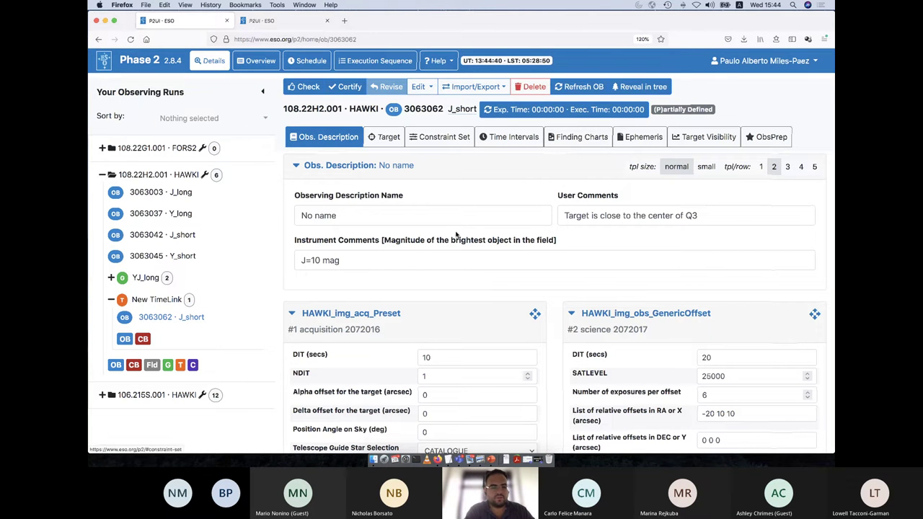
pyautogui.click(495, 87)
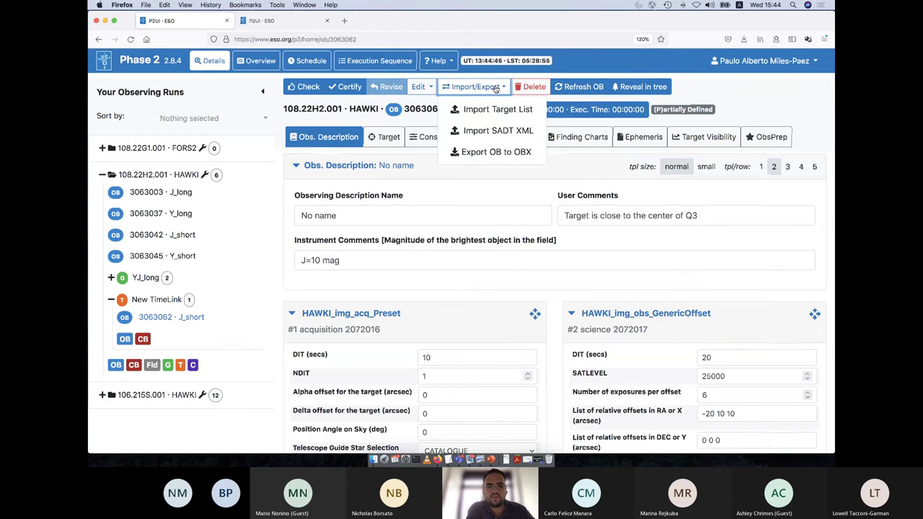
pyautogui.click(424, 87)
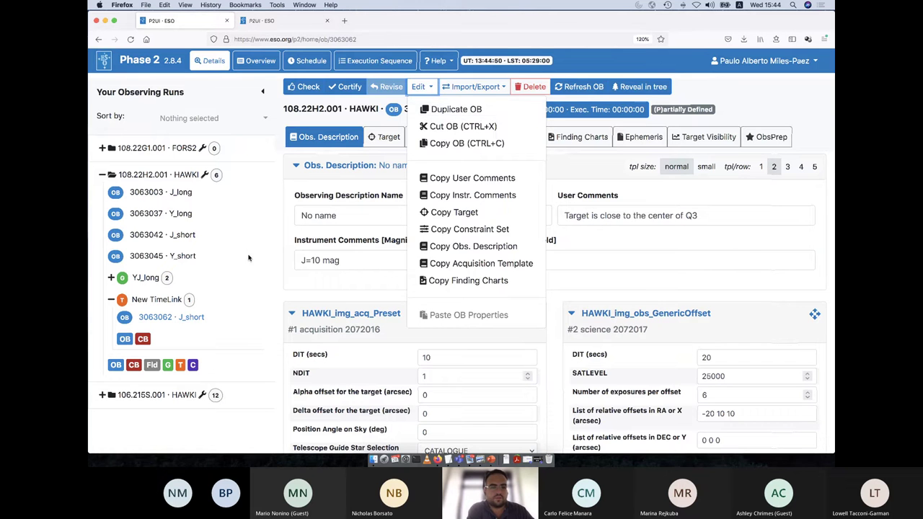
pyautogui.click(182, 322)
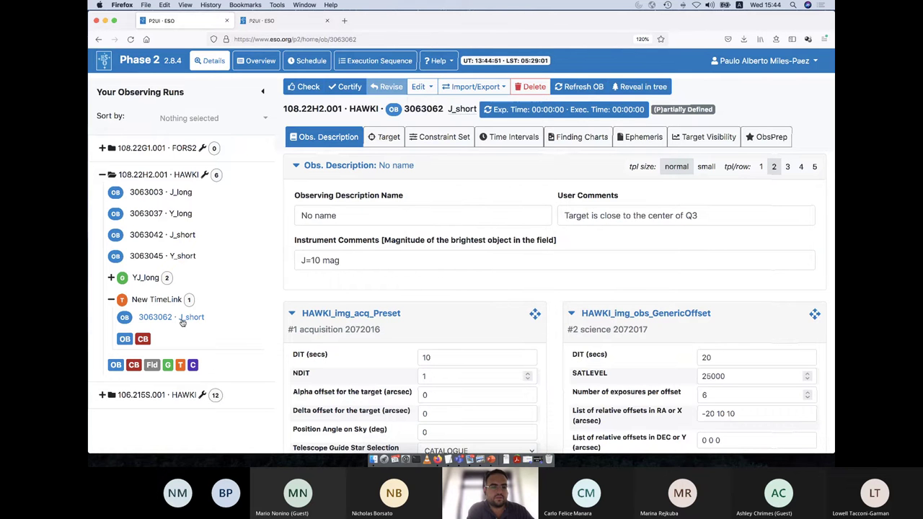
pyautogui.click(421, 87)
pyautogui.click(443, 118)
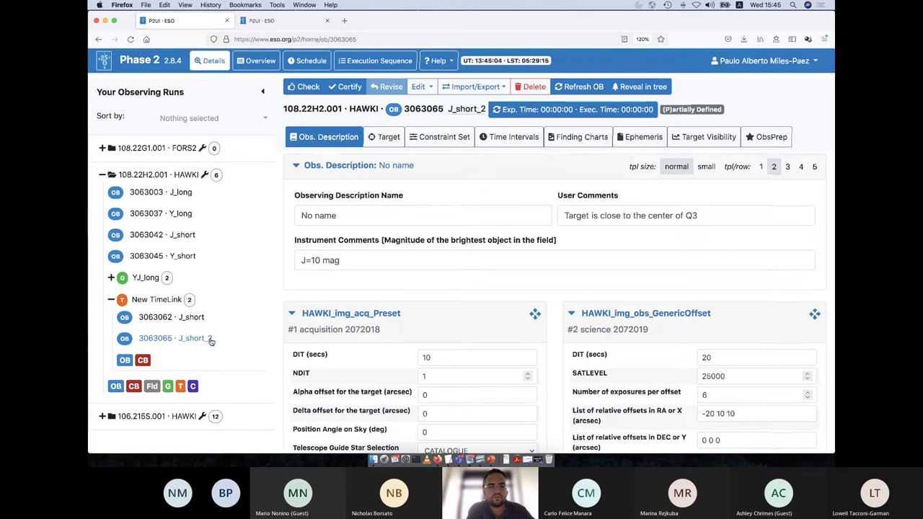
# Duplicate J_short again as J_short_3 and review the three OBs in New TimeLink
pyautogui.click(153, 318)
pyautogui.click(421, 86)
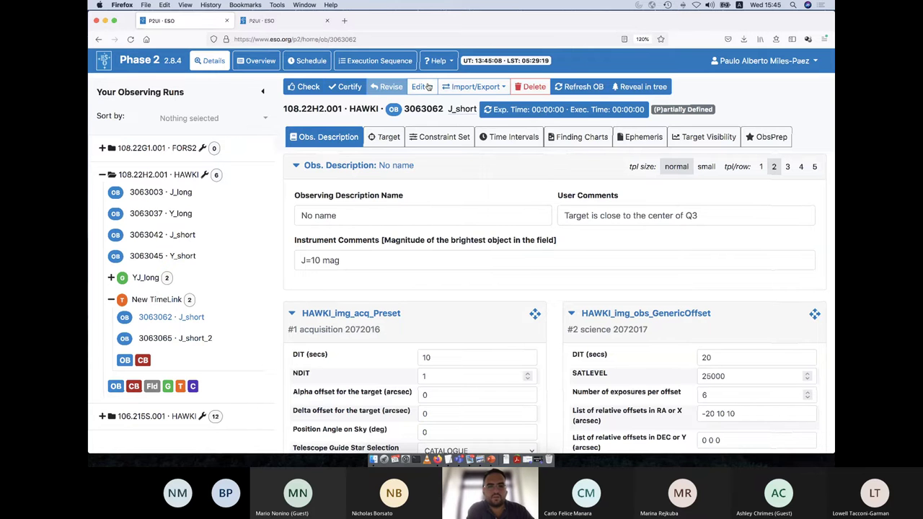
pyautogui.click(435, 110)
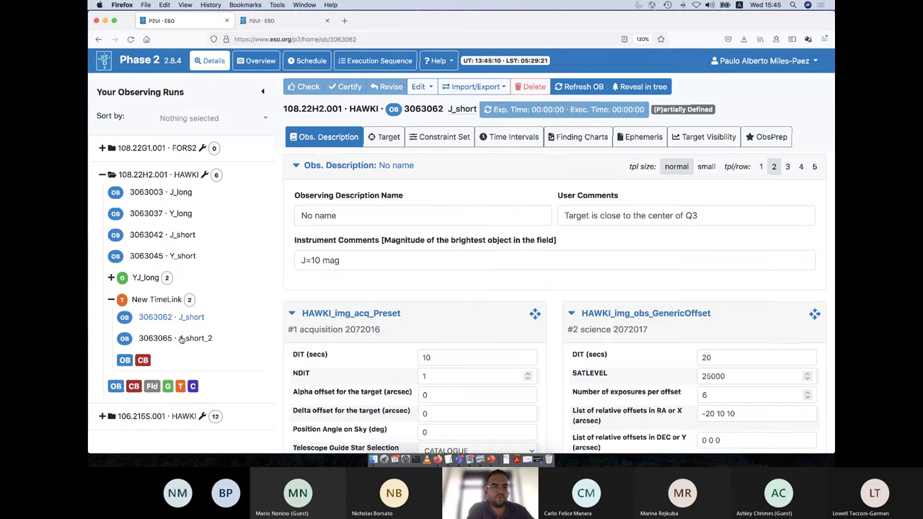
pyautogui.scroll(-1, 214, 322)
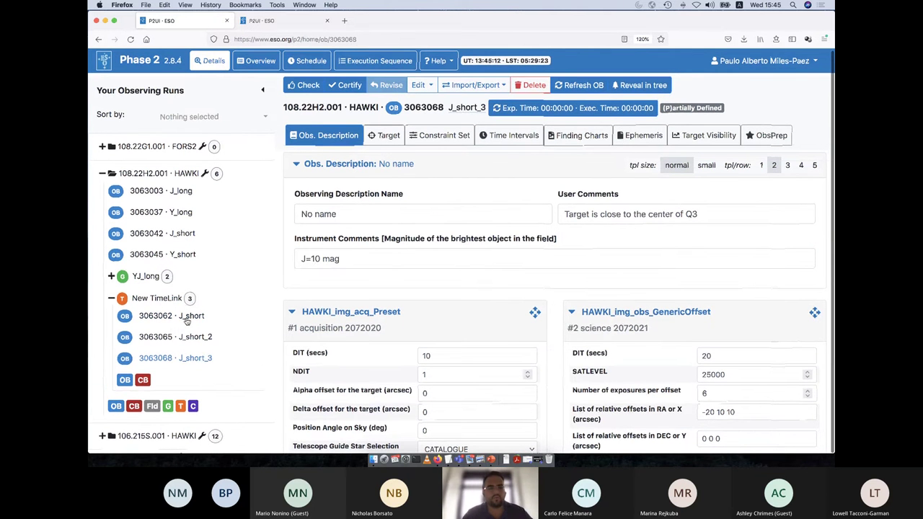
pyautogui.click(188, 318)
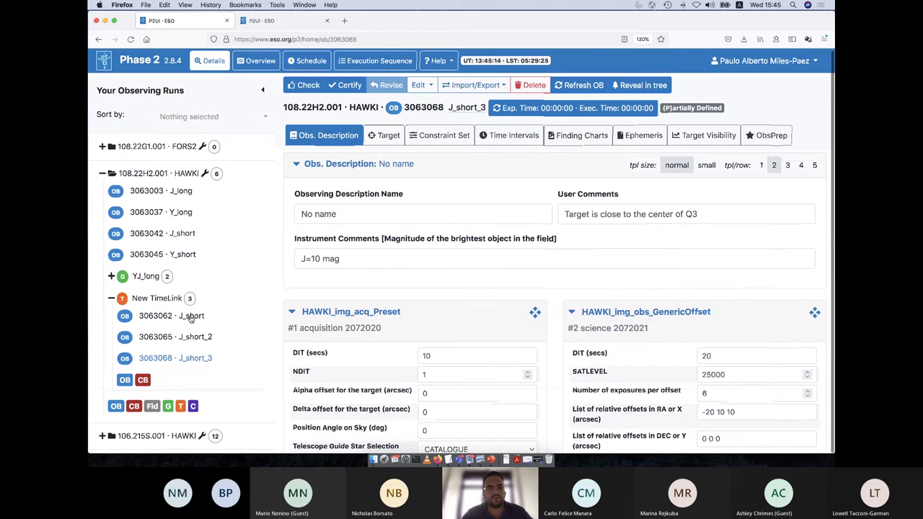
pyautogui.click(192, 339)
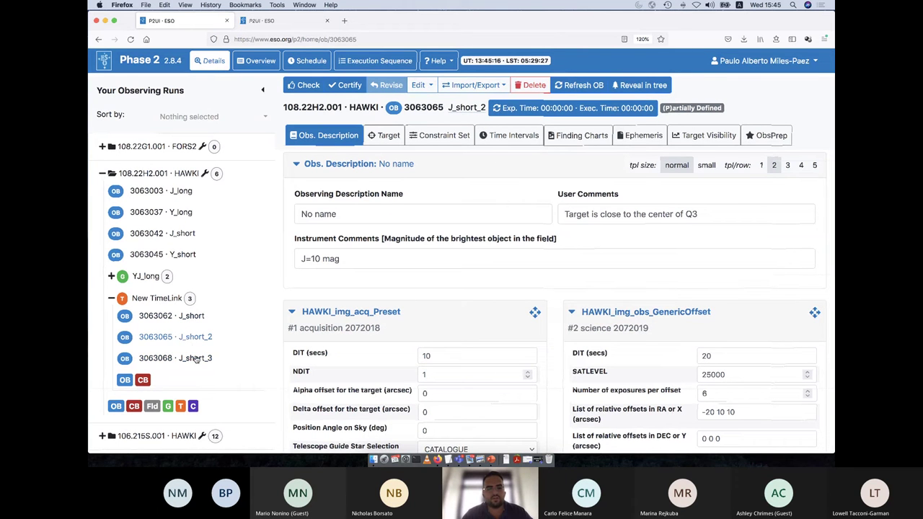
pyautogui.click(196, 359)
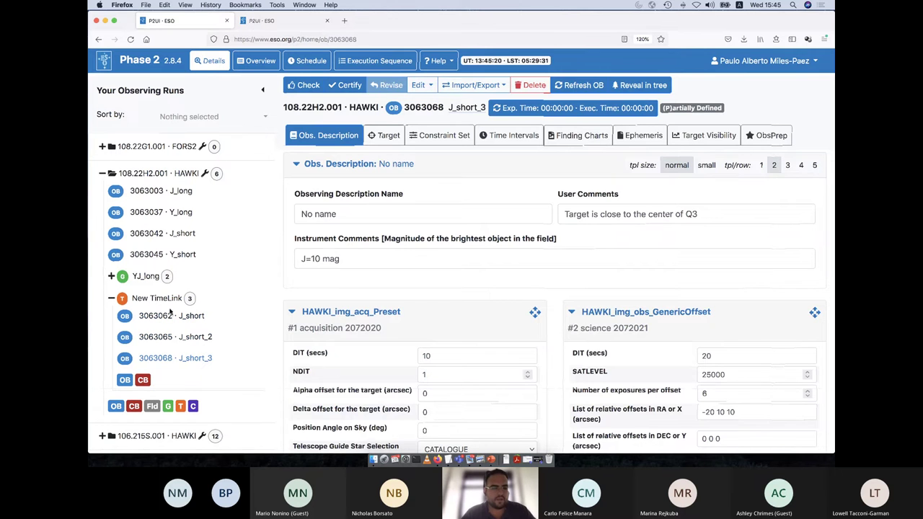
pyautogui.click(145, 302)
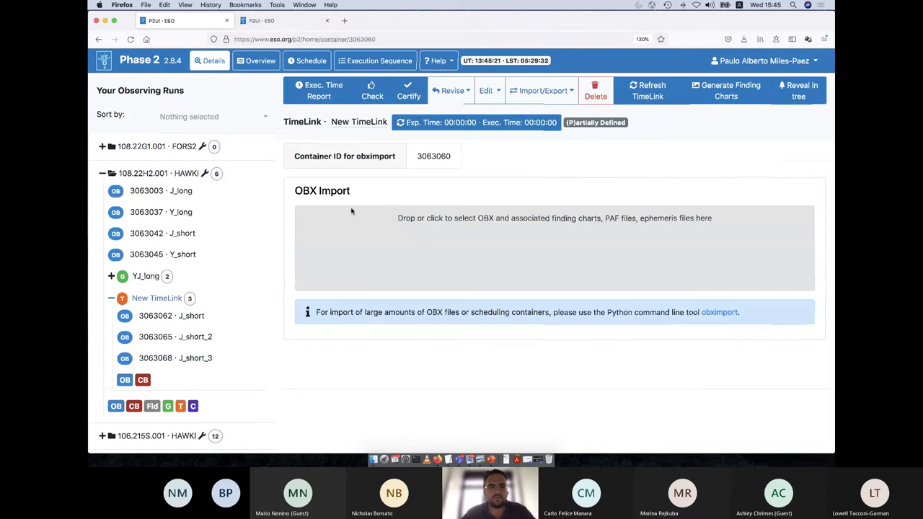
# Rename the TimeLink to Long_term_monitoring and recalculate its times to 00:30:00 / 00:55:57
pyautogui.tripleClick(372, 123)
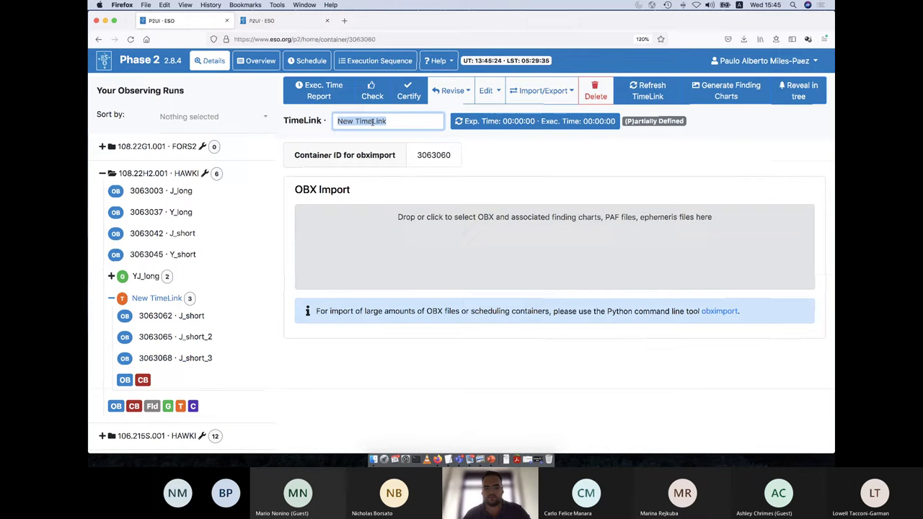
pyautogui.write('Long_ter')
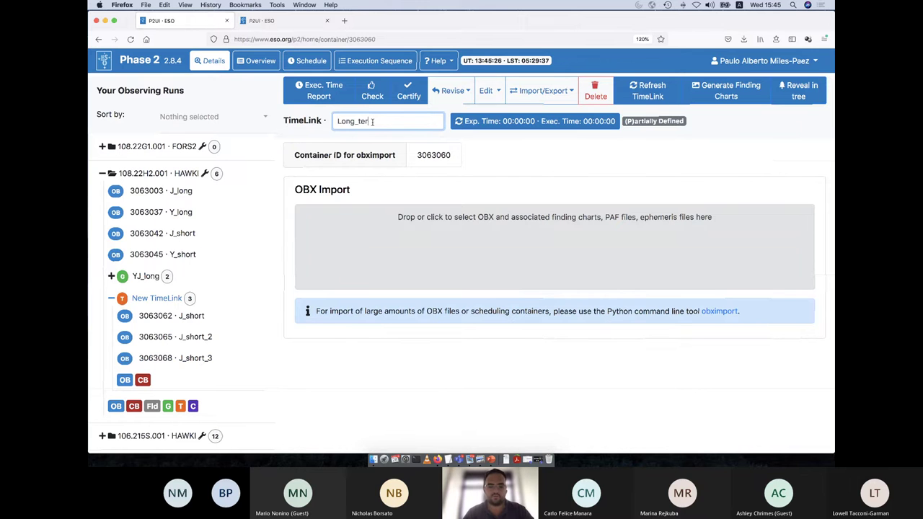
pyautogui.write('m_mi')
pyautogui.press('BackSpace')
pyautogui.press('BackSpace')
pyautogui.write('onitoring')
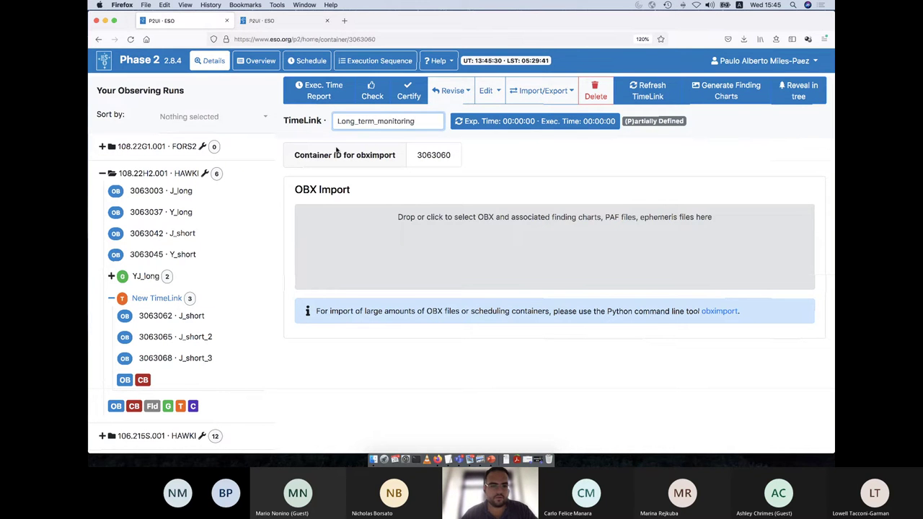
pyautogui.press('Return')
pyautogui.click(454, 124)
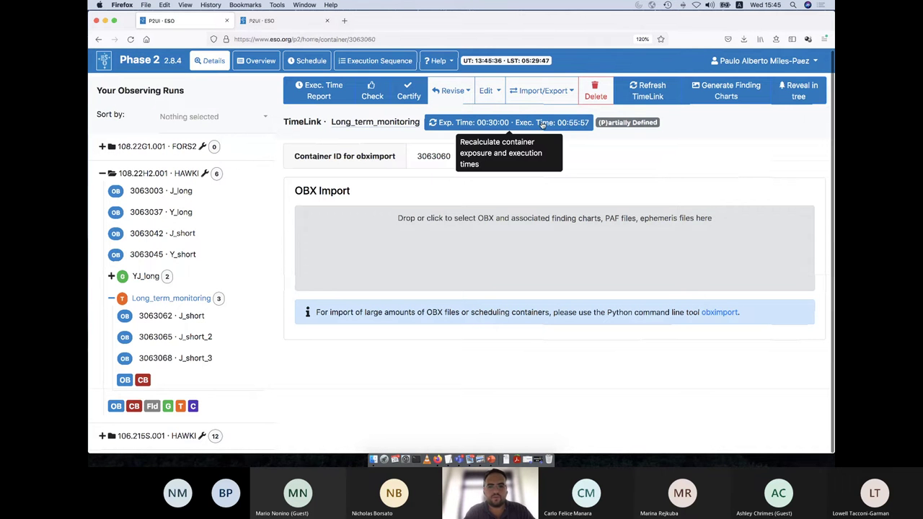
pyautogui.click(172, 318)
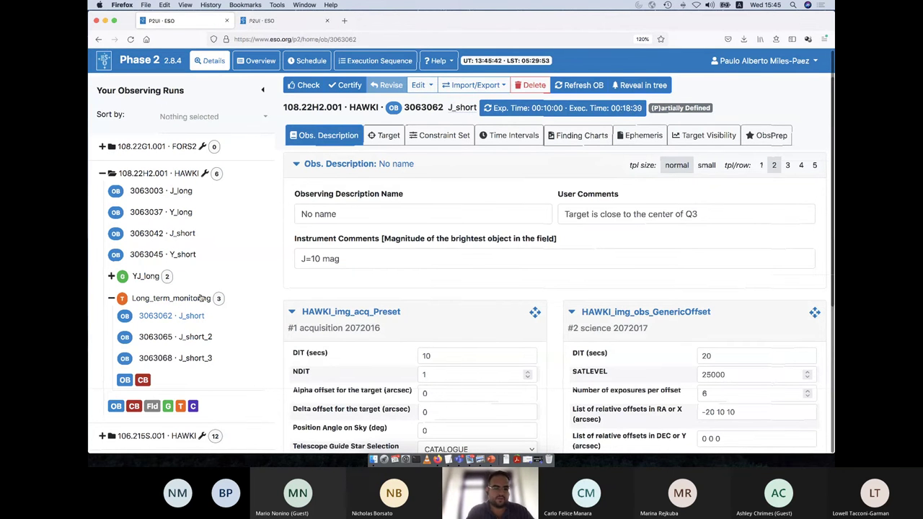
# Add a 29 Jul 2021 to 29 Jan 2022 time interval to J_short and view its target visibility
pyautogui.click(187, 318)
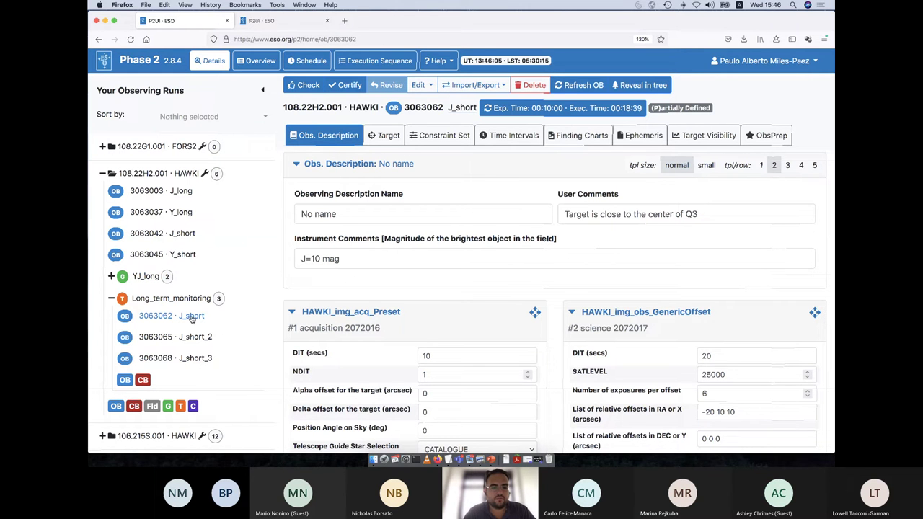
pyautogui.click(523, 134)
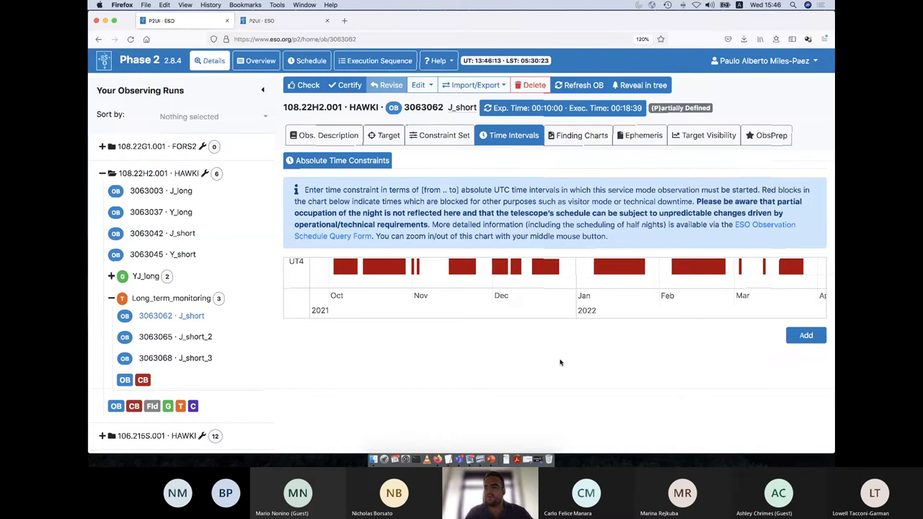
pyautogui.click(806, 336)
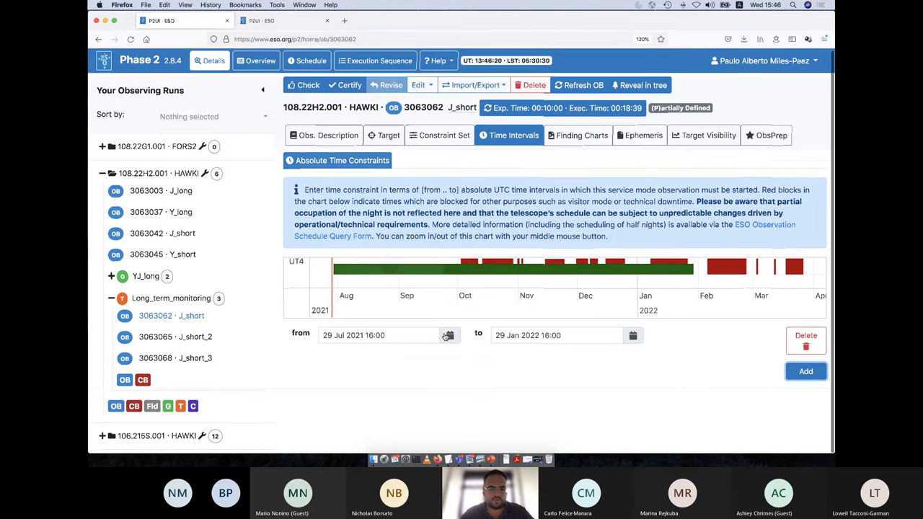
pyautogui.click(447, 336)
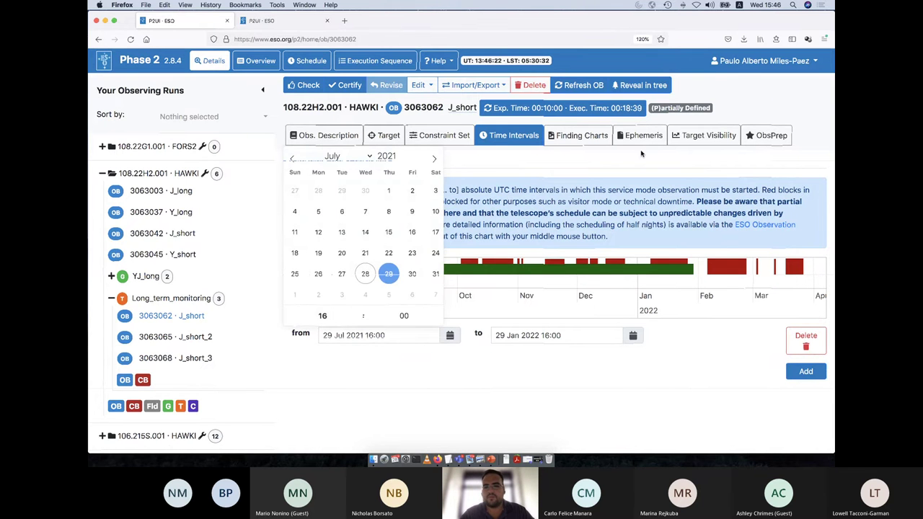
pyautogui.click(691, 137)
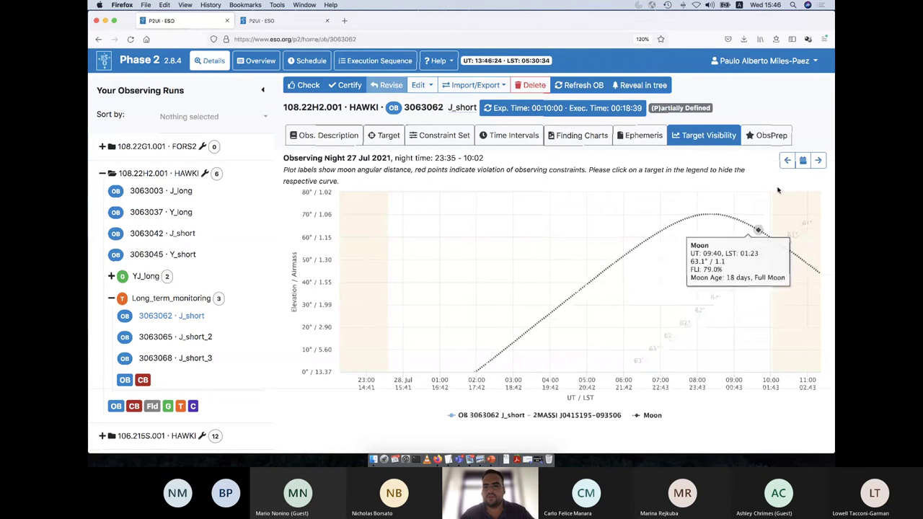
# Step the target visibility chart forward night by night to check observability
pyautogui.click(819, 161)
pyautogui.click(819, 162)
pyautogui.click(819, 161)
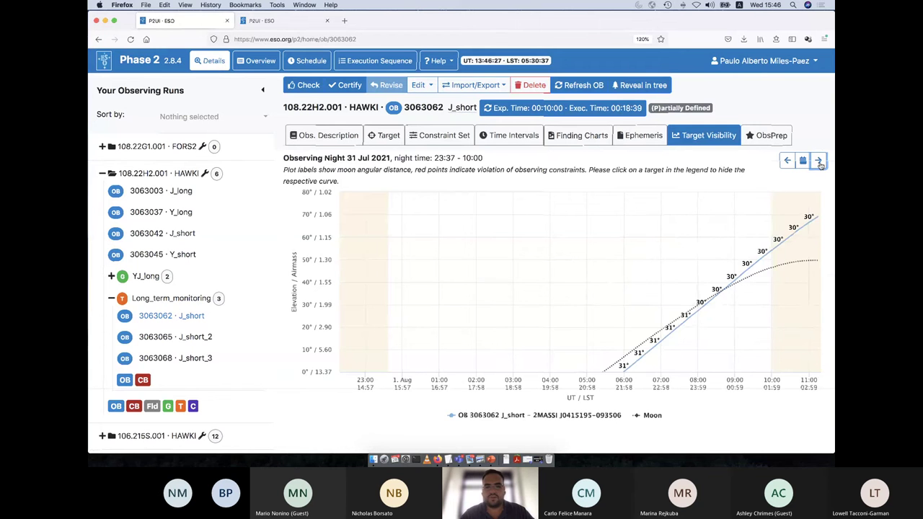
pyautogui.click(819, 162)
pyautogui.click(819, 162)
pyautogui.click(819, 161)
pyautogui.click(819, 161)
pyautogui.click(819, 162)
pyautogui.click(819, 161)
pyautogui.click(819, 162)
pyautogui.click(819, 161)
pyautogui.click(819, 161)
pyautogui.click(819, 162)
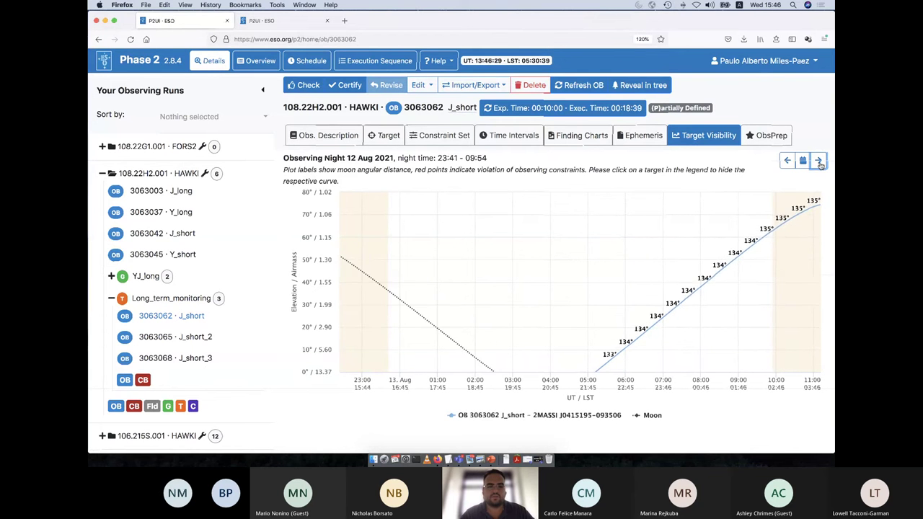
pyautogui.click(819, 161)
pyautogui.click(819, 162)
pyautogui.click(819, 162)
pyautogui.click(819, 162)
pyautogui.click(819, 162)
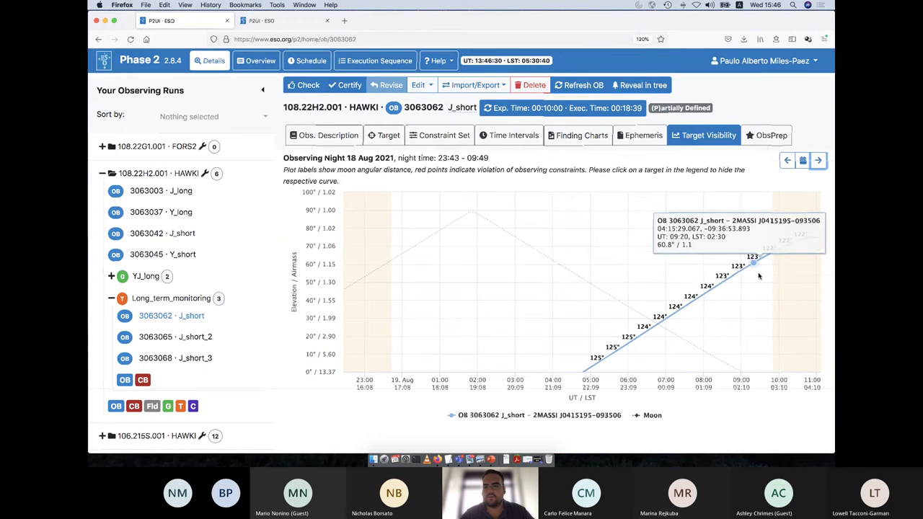
# Set J_short's time interval to run from 1 Oct 2021 to 1 Jan 2022
pyautogui.click(484, 137)
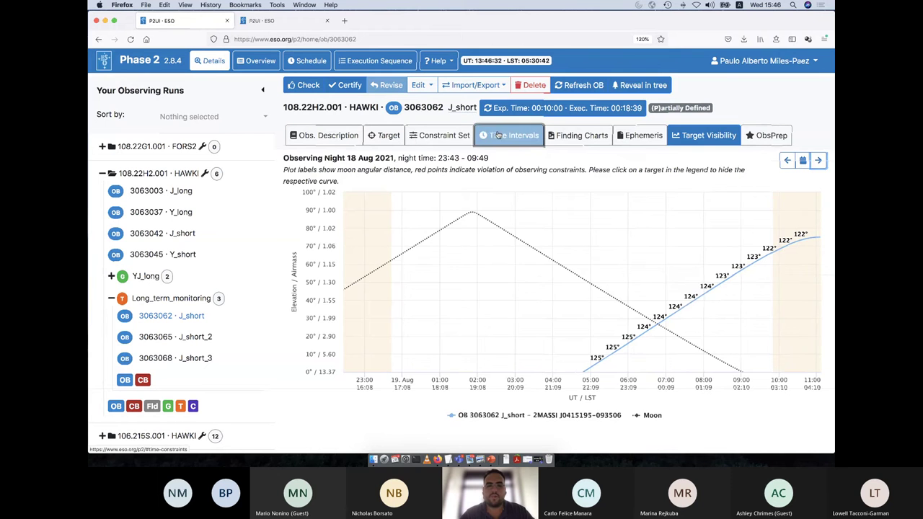
pyautogui.click(450, 336)
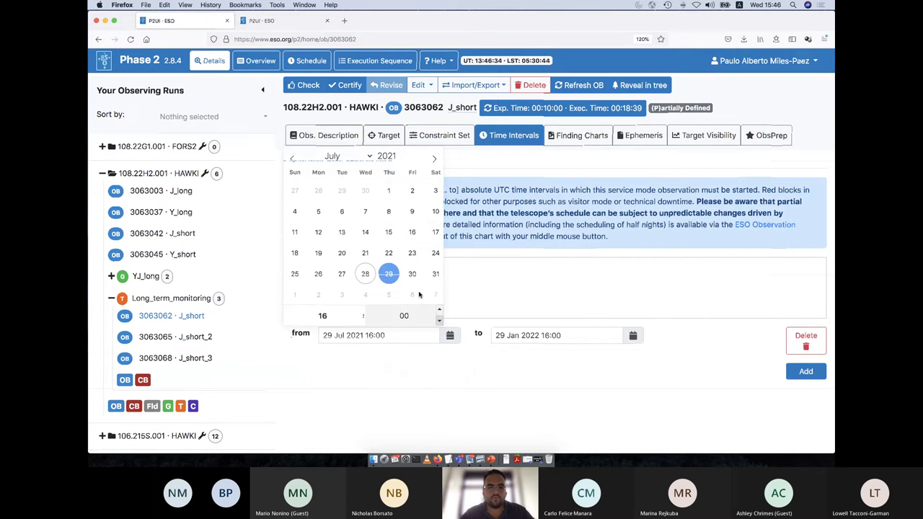
pyautogui.click(433, 160)
pyautogui.click(433, 160)
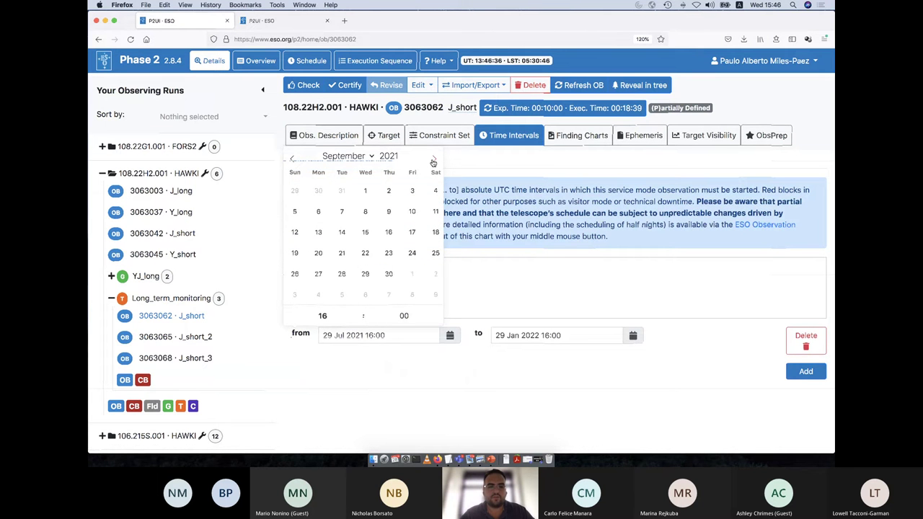
pyautogui.click(434, 160)
pyautogui.click(409, 190)
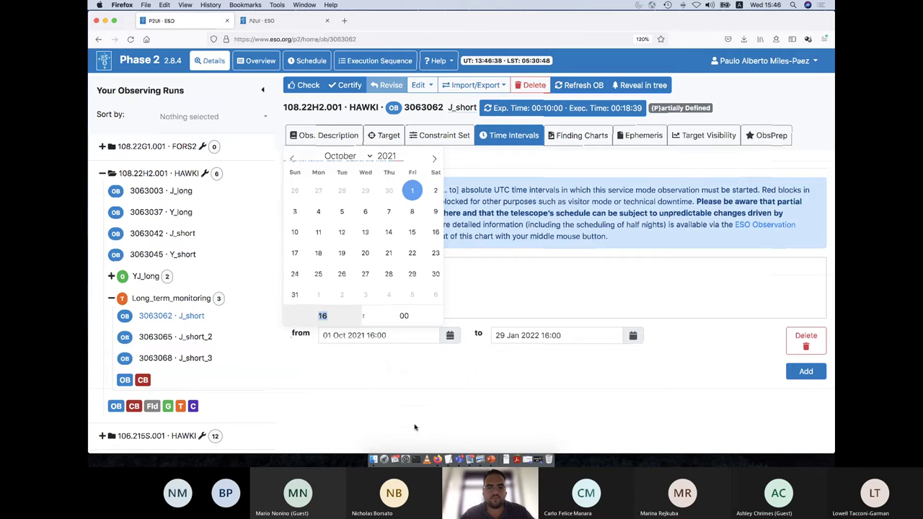
pyautogui.click(425, 374)
pyautogui.click(633, 337)
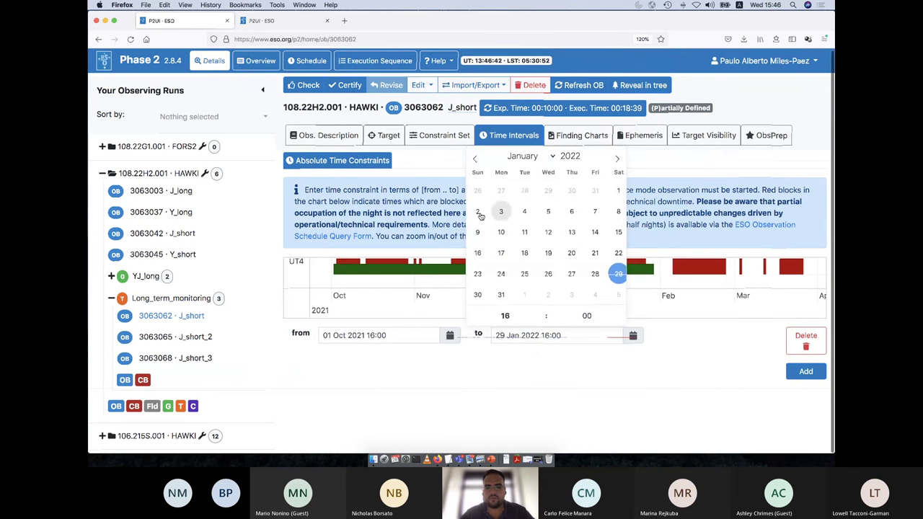
pyautogui.click(618, 190)
pyautogui.click(572, 362)
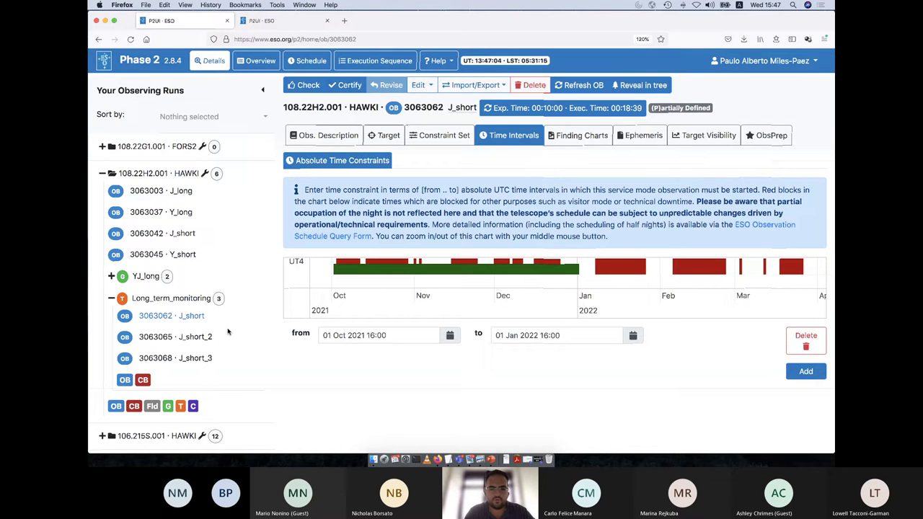
# Show the Schedule view for the Long_term_monitoring time link
pyautogui.click(305, 62)
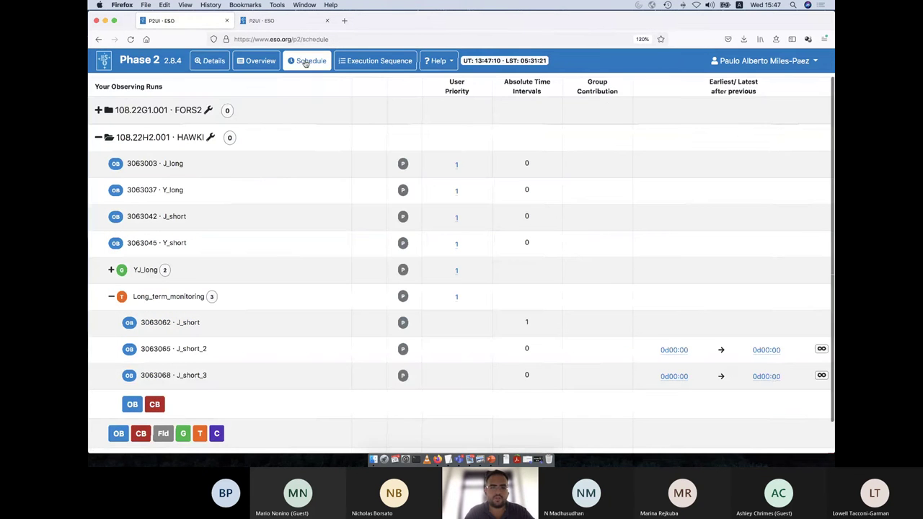
pyautogui.scroll(-1, 271, 221)
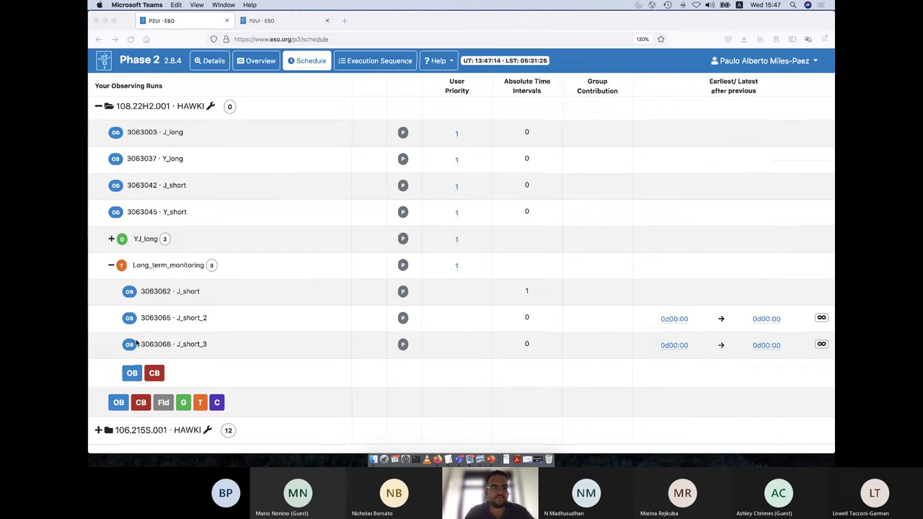
pyautogui.click(137, 265)
pyautogui.click(160, 266)
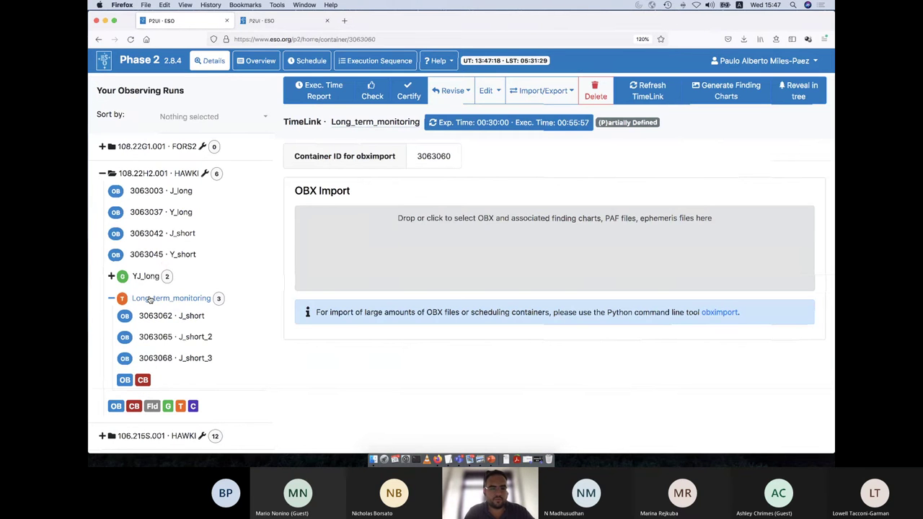
pyautogui.click(298, 64)
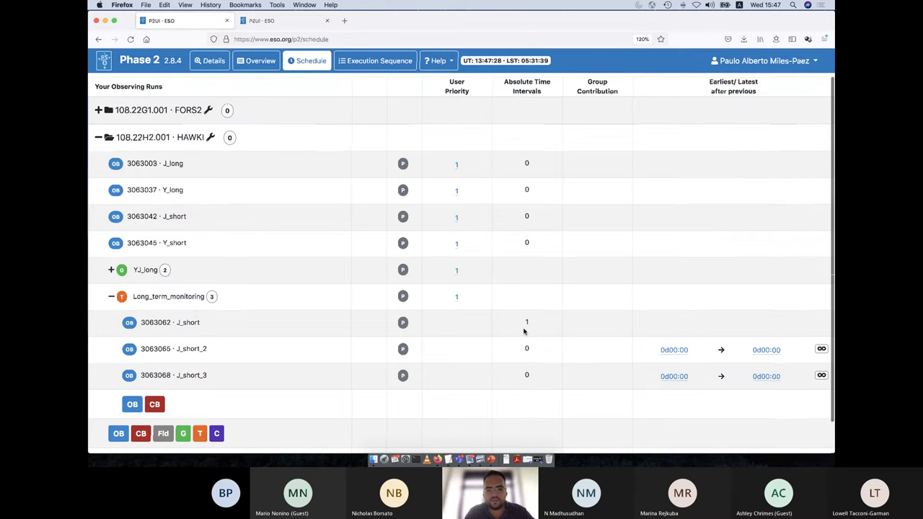
# Give J_short_2 an earliest delay of 5d00:00 and latest of 9d00:00
pyautogui.click(663, 350)
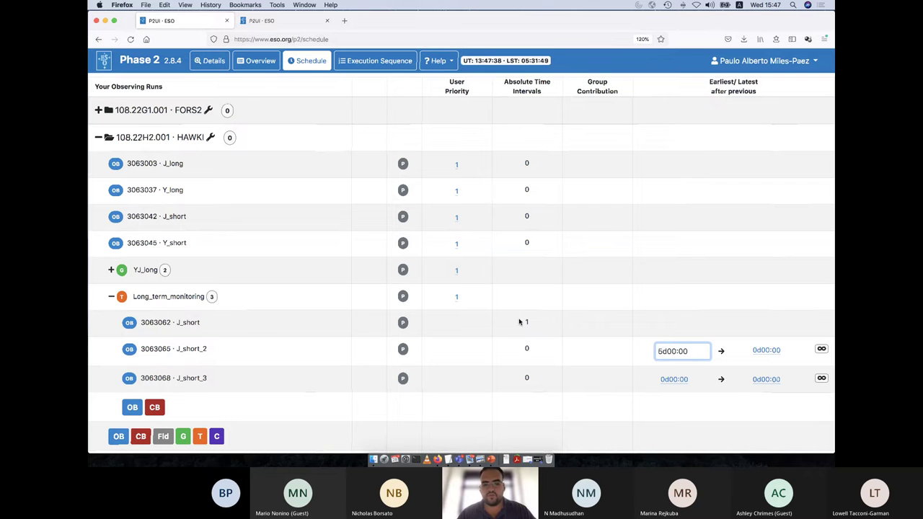
pyautogui.click(770, 348)
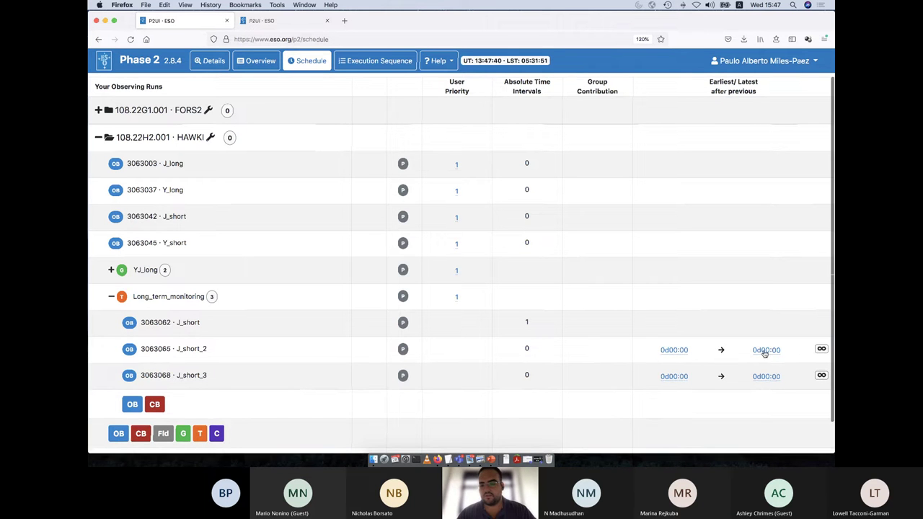
pyautogui.click(762, 351)
pyautogui.press('Delete')
pyautogui.write('5')
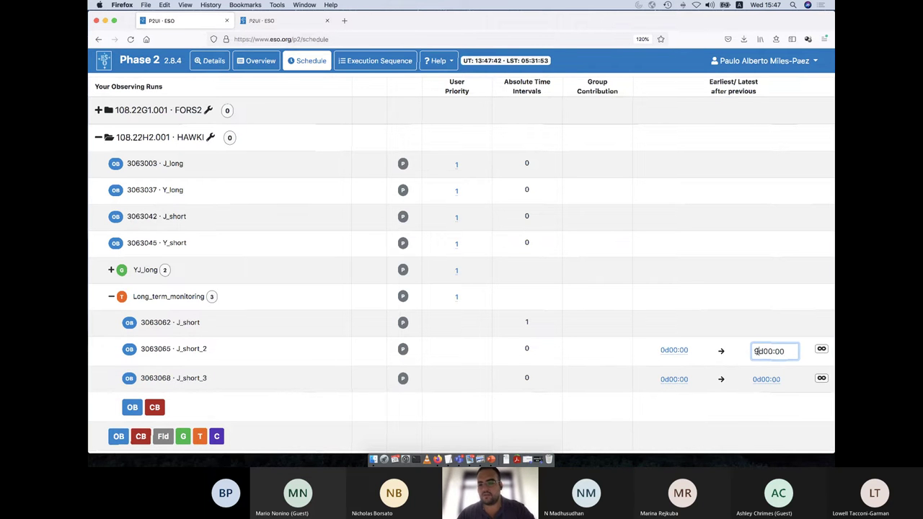
pyautogui.press('Return')
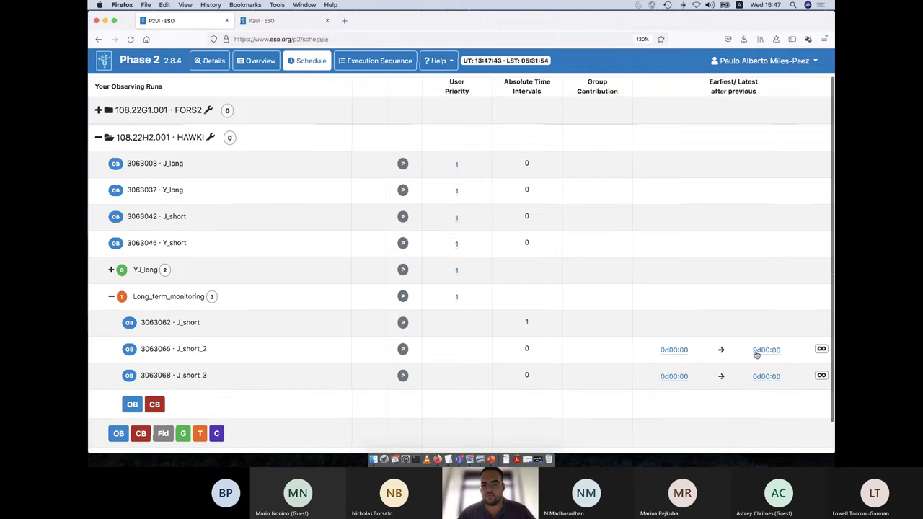
pyautogui.click(658, 351)
pyautogui.press('Delete')
pyautogui.write('5')
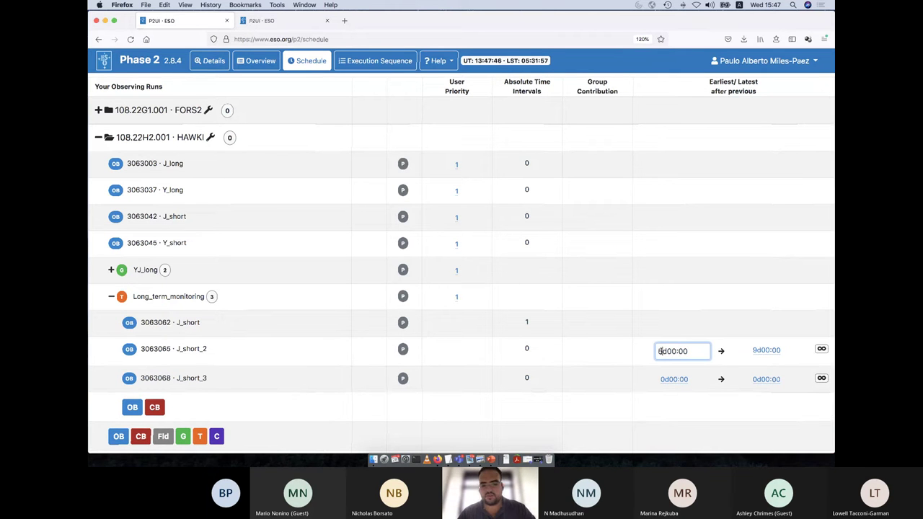
pyautogui.press('Return')
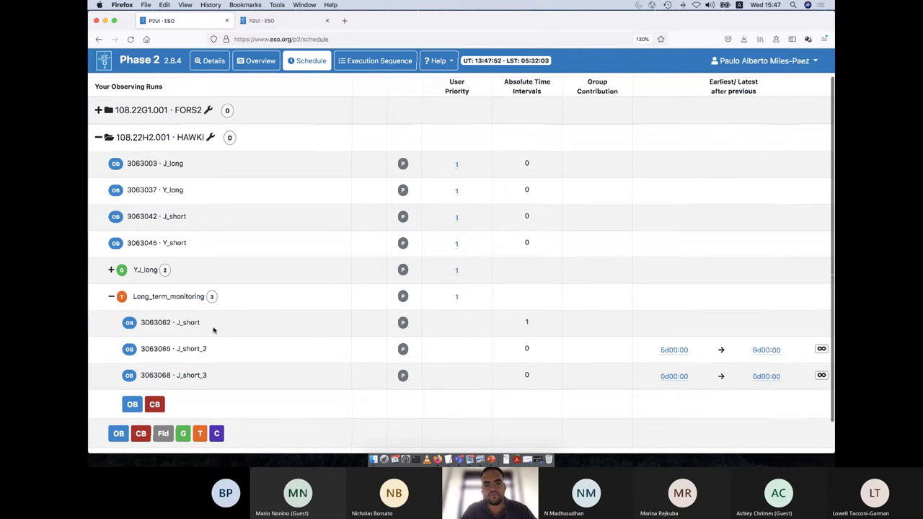
# Give J_short_3 an earliest delay of 5d00:00 and latest of 9d00:00
pyautogui.click(668, 381)
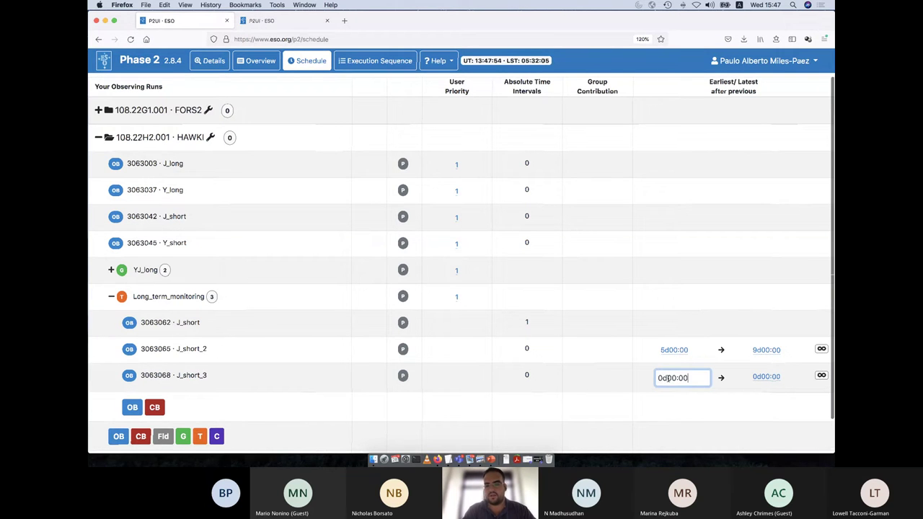
pyautogui.write('5')
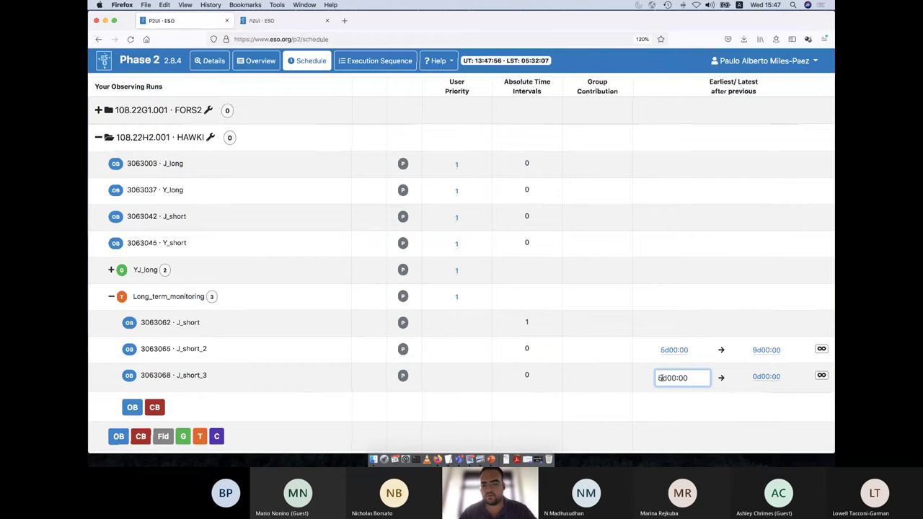
pyautogui.press('Return')
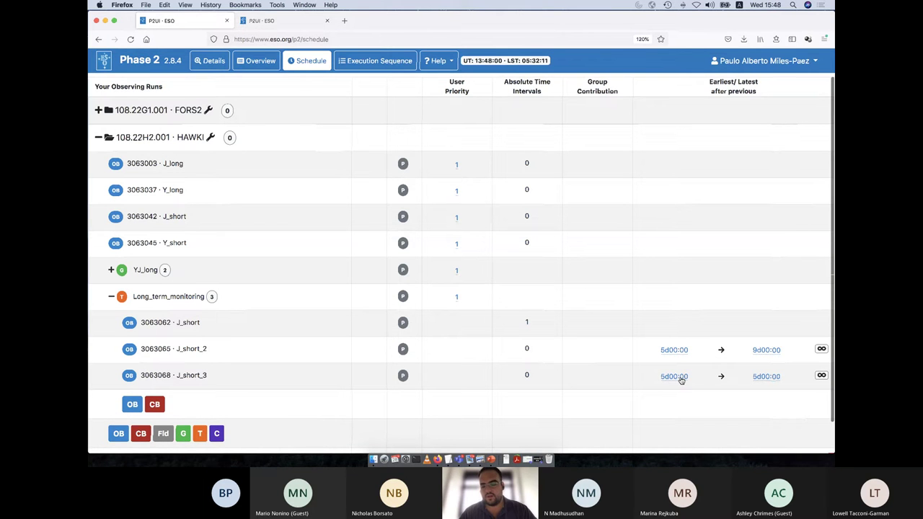
pyautogui.click(757, 377)
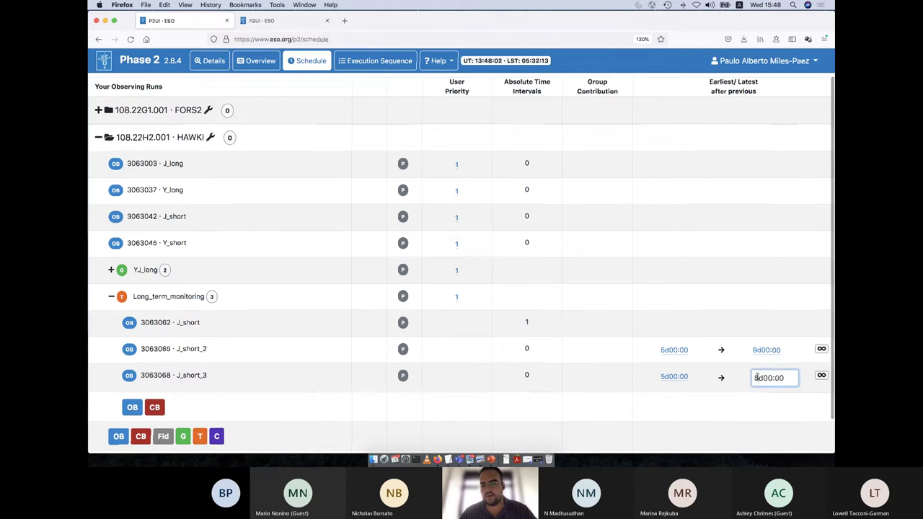
pyautogui.press('Delete')
pyautogui.write('9')
pyautogui.press('Return')
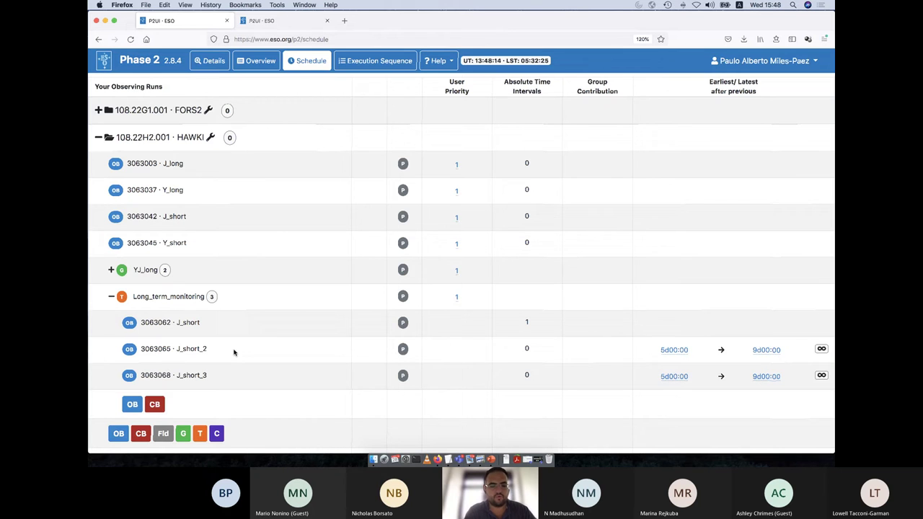
# Collapse Long_term_monitoring and add a New Concatenation (3063074) to the HAWKI run
pyautogui.click(216, 63)
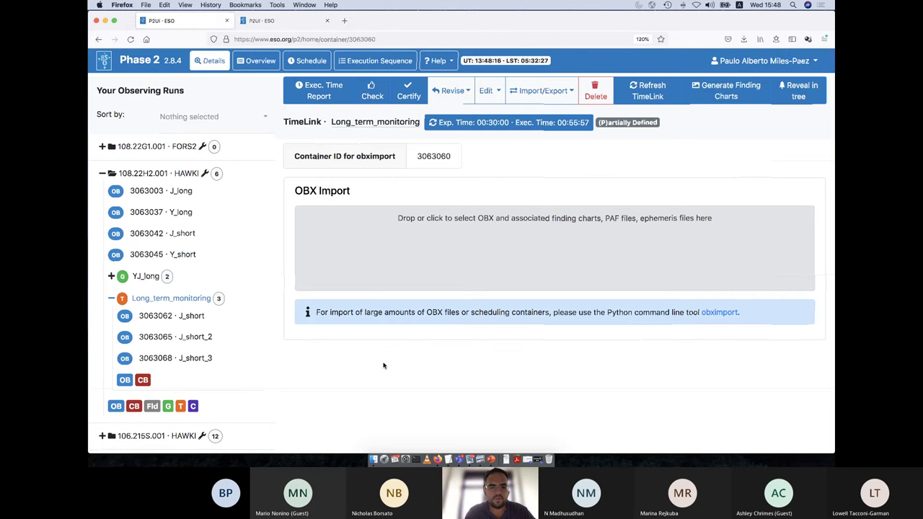
pyautogui.click(111, 298)
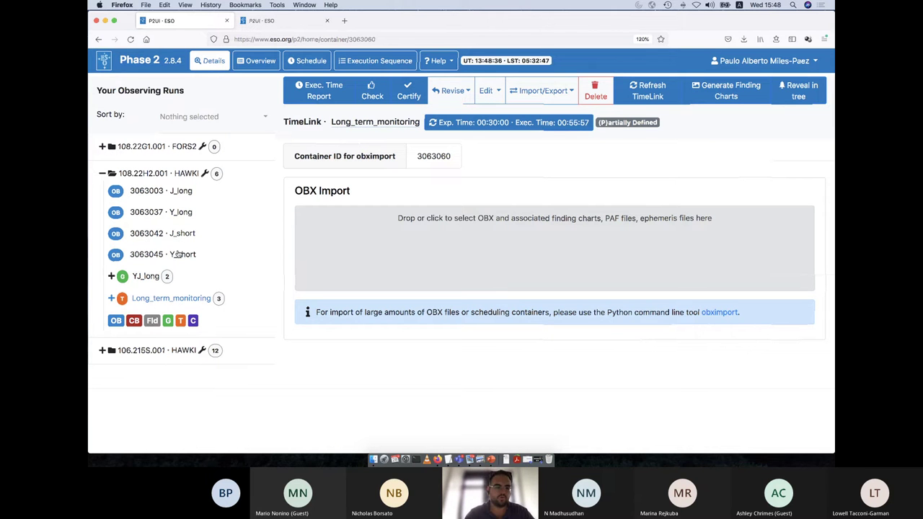
pyautogui.click(193, 320)
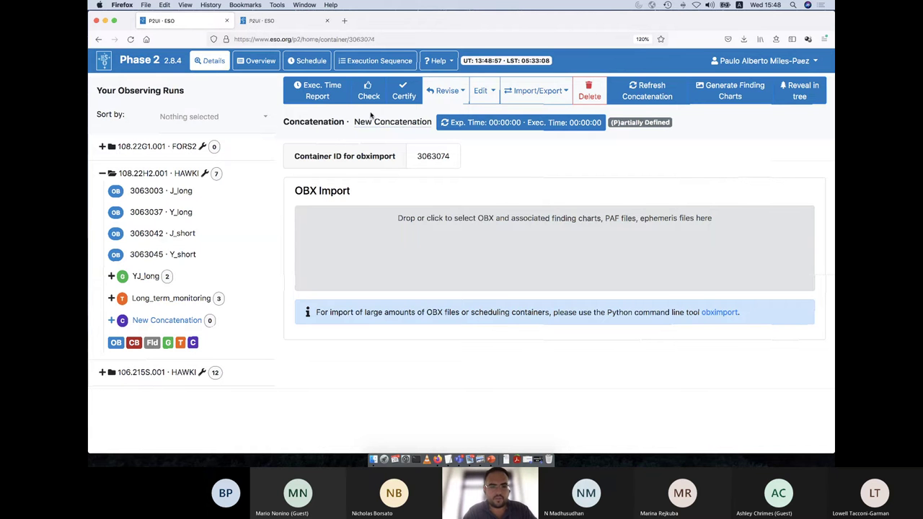
# Rename the new concatenation to YJ_coeval
pyautogui.click(111, 320)
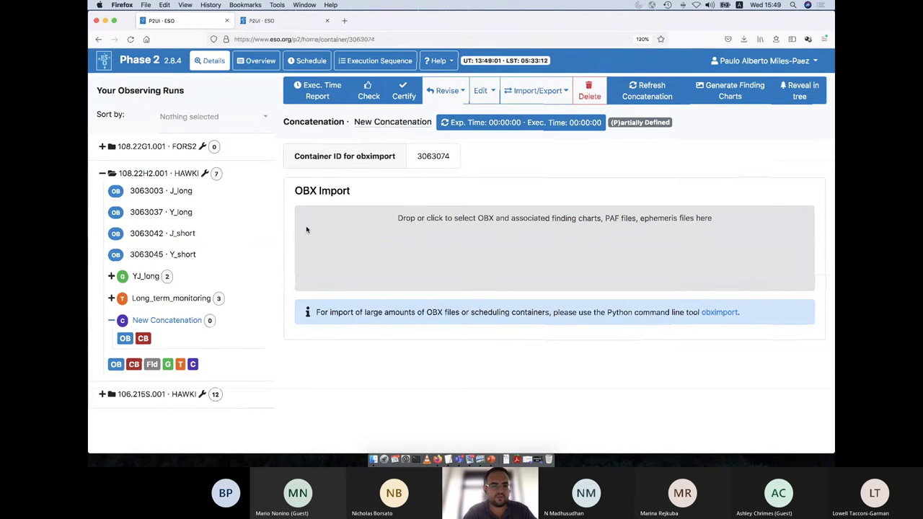
pyautogui.click(387, 123)
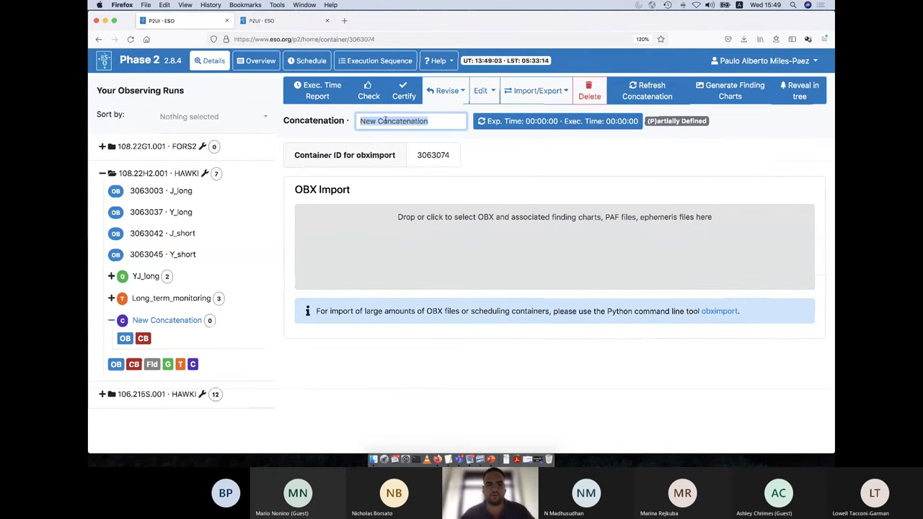
pyautogui.click(385, 121)
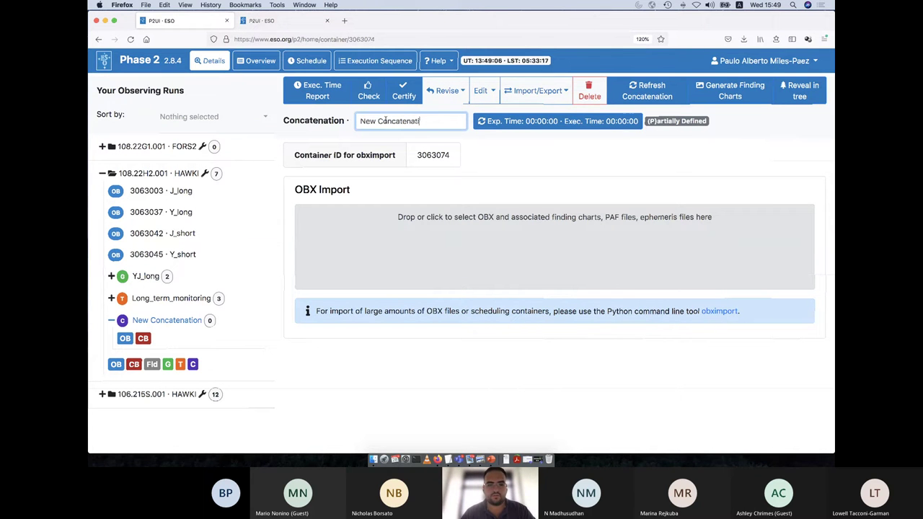
pyautogui.press('BackSpace')
pyautogui.press('BackSpace')
pyautogui.press('BackSpace')
pyautogui.press('BackSpace')
pyautogui.press('BackSpace')
pyautogui.press('BackSpace')
pyautogui.press('BackSpace')
pyautogui.press('BackSpace')
pyautogui.press('BackSpace')
pyautogui.write('Y')
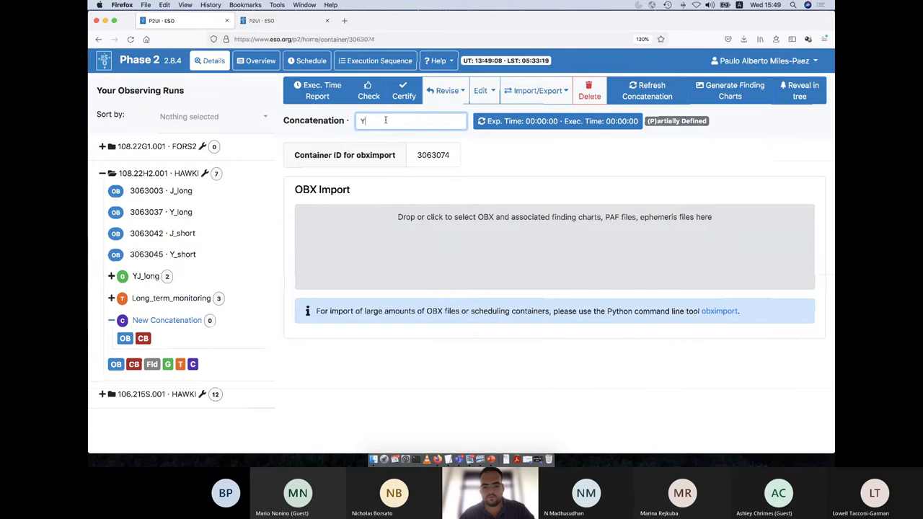
pyautogui.write('J_c')
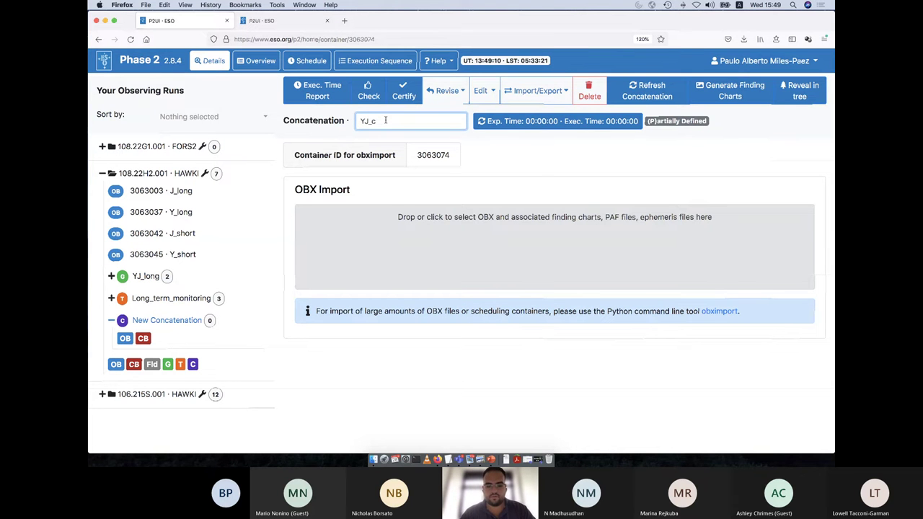
pyautogui.write('oeval')
pyautogui.press('Return')
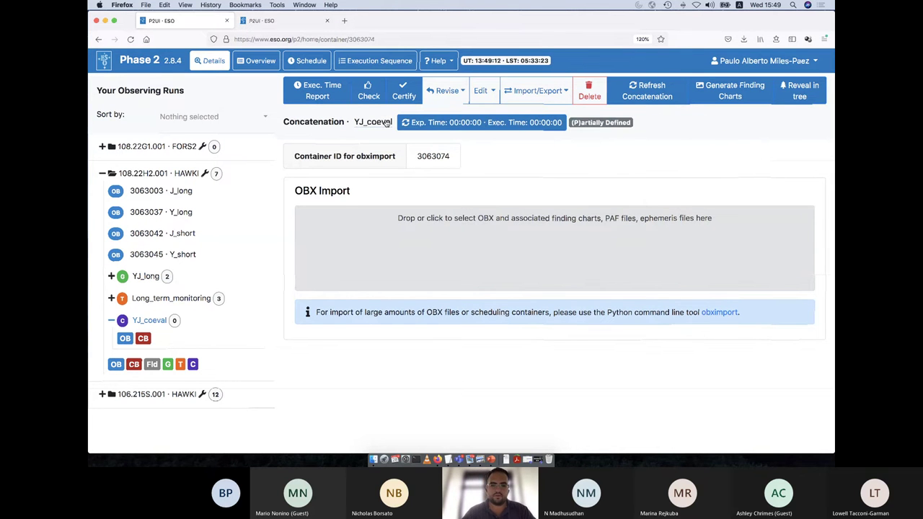
# Copy J_short OB 3063042 and Y_short OB 3063045 into YJ_coeval
pyautogui.click(164, 235)
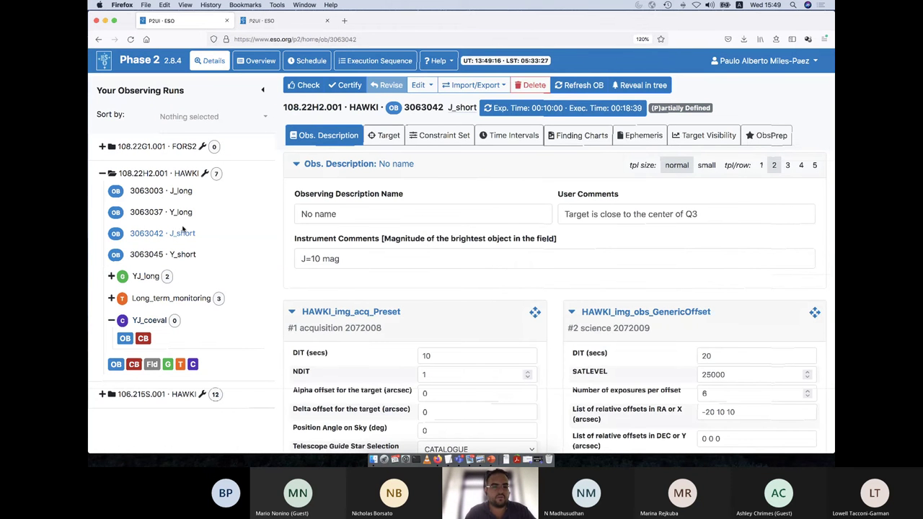
pyautogui.click(422, 88)
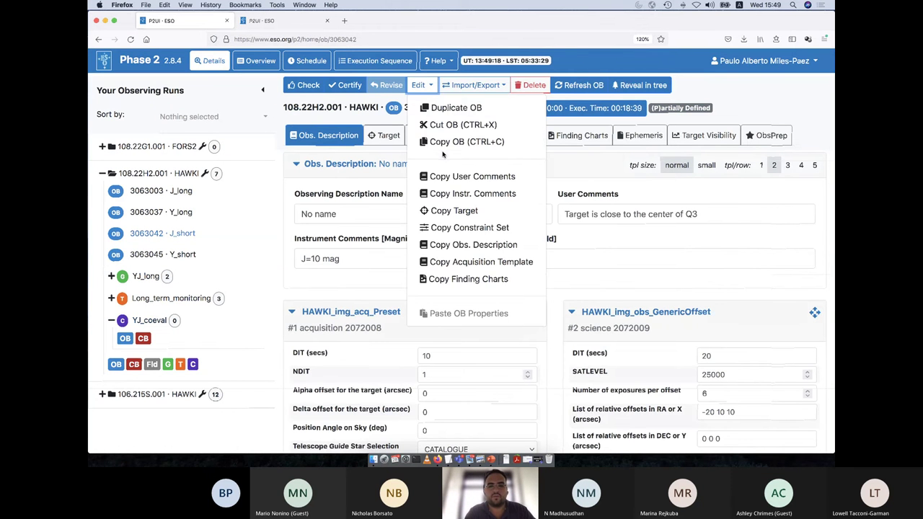
pyautogui.click(462, 141)
pyautogui.click(150, 325)
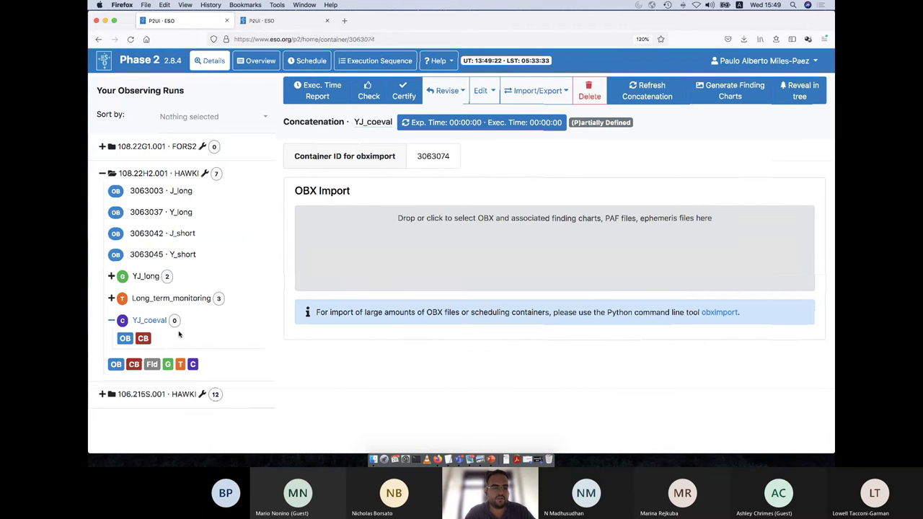
pyautogui.click(480, 90)
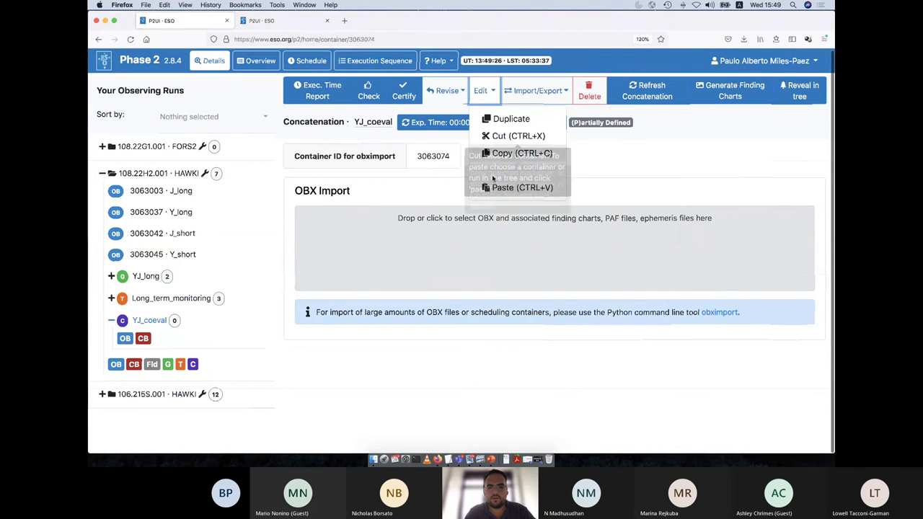
pyautogui.click(505, 187)
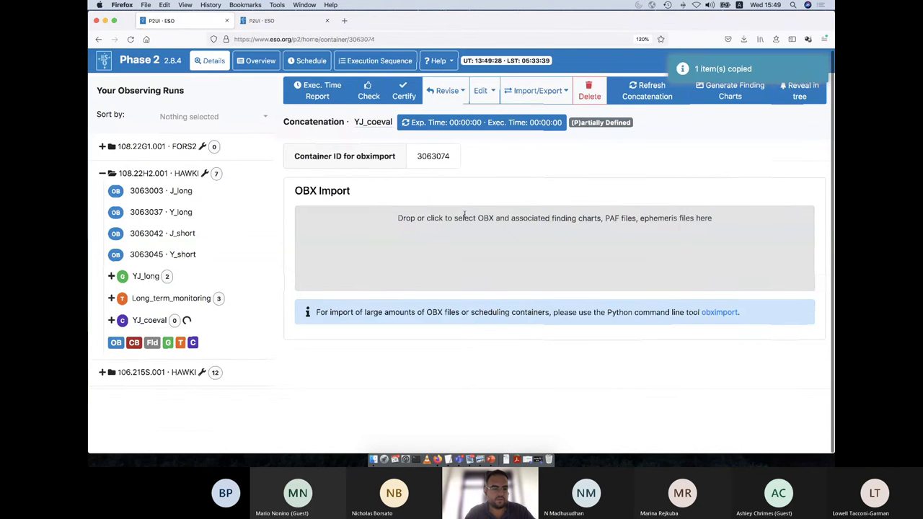
pyautogui.click(169, 257)
pyautogui.click(420, 85)
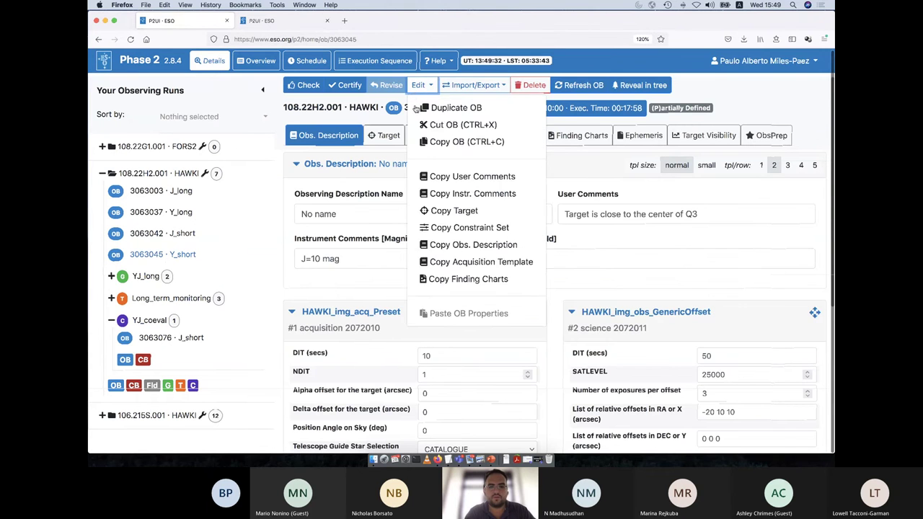
pyautogui.click(465, 139)
pyautogui.click(154, 320)
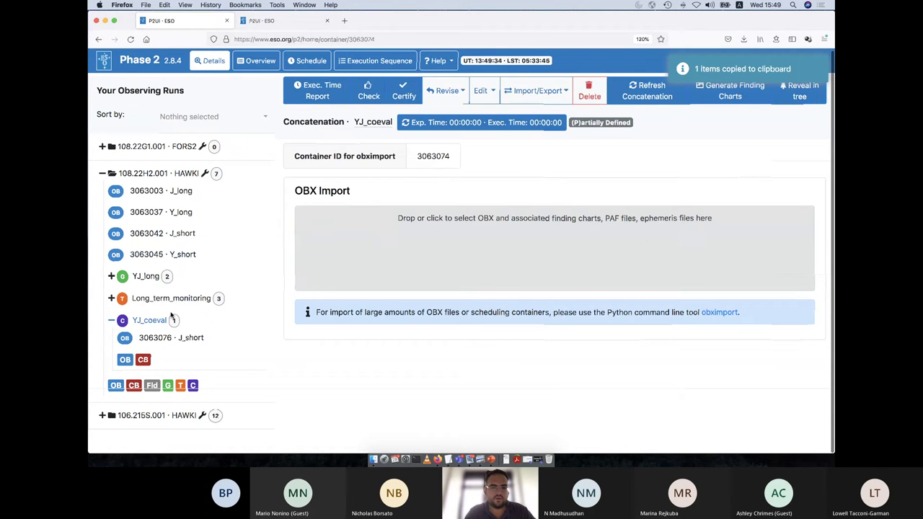
pyautogui.click(484, 91)
pyautogui.click(504, 185)
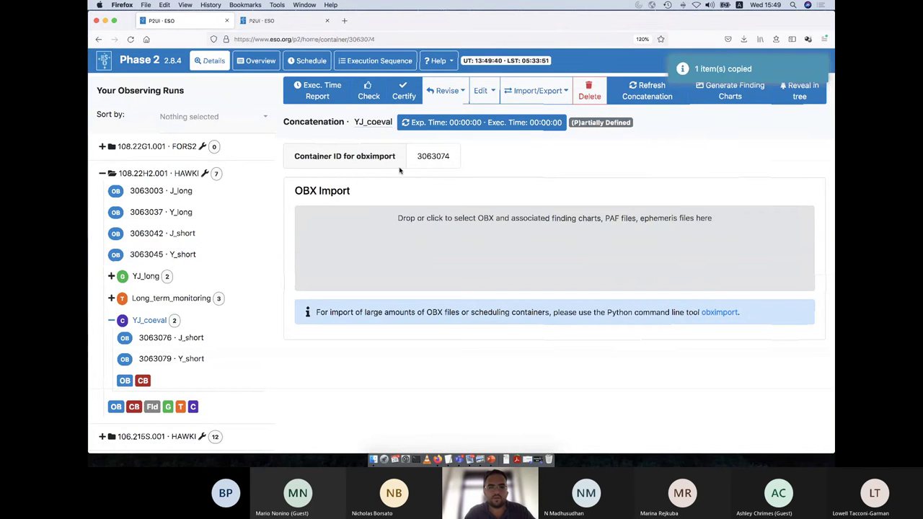
# Recalculate YJ_coeval's times to 00:20:00 / 00:31:17, collapse it, and open YJ_long
pyautogui.click(477, 123)
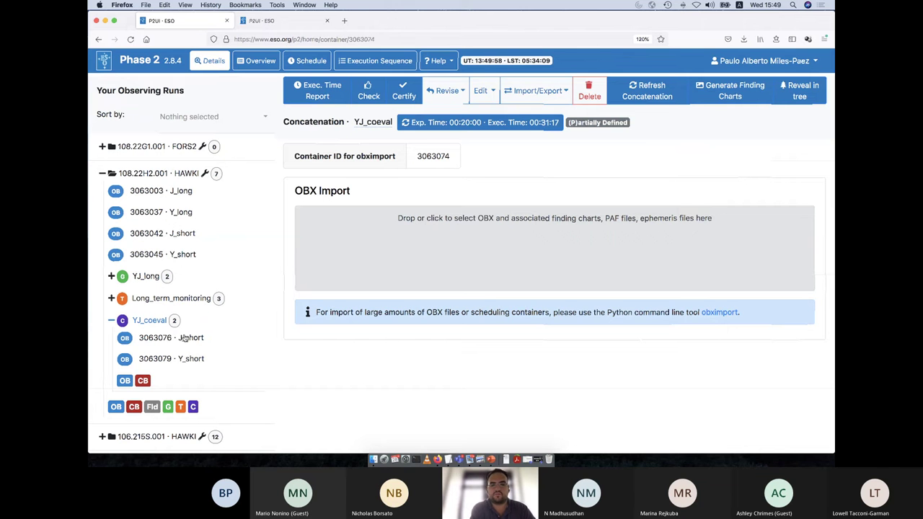
pyautogui.click(110, 321)
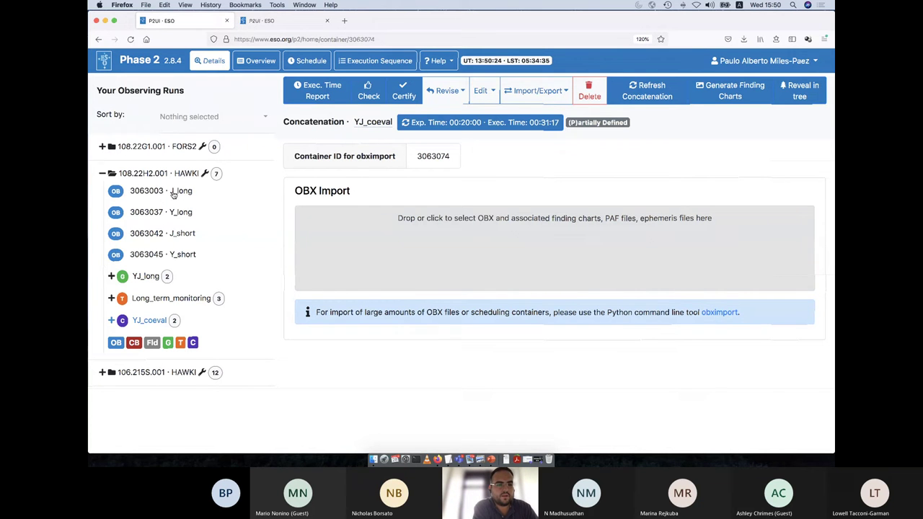
pyautogui.click(144, 278)
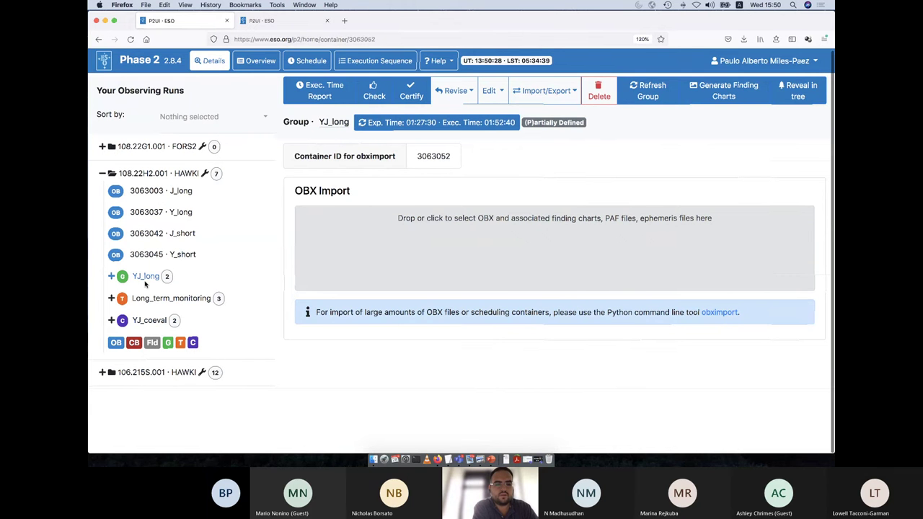
# Check and certify the YJ_long group, then inspect its J_long OB 3063054
pyautogui.click(374, 91)
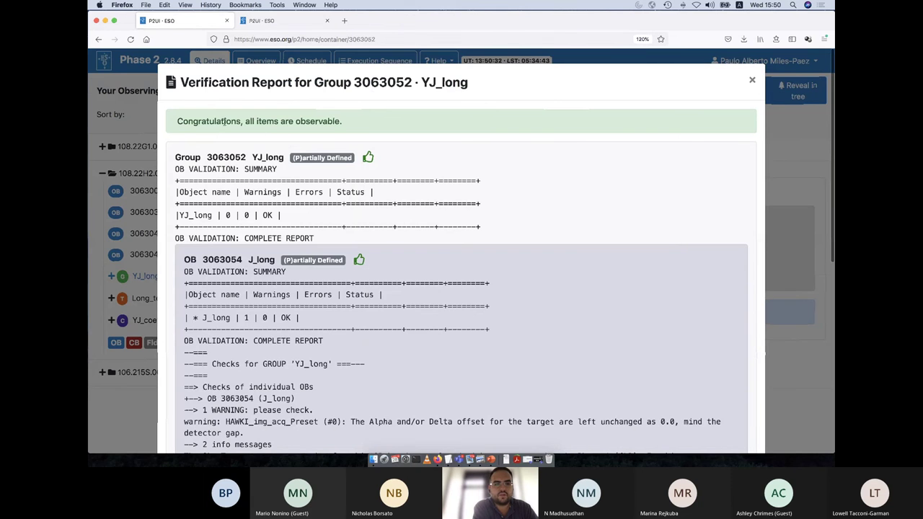
pyautogui.click(750, 84)
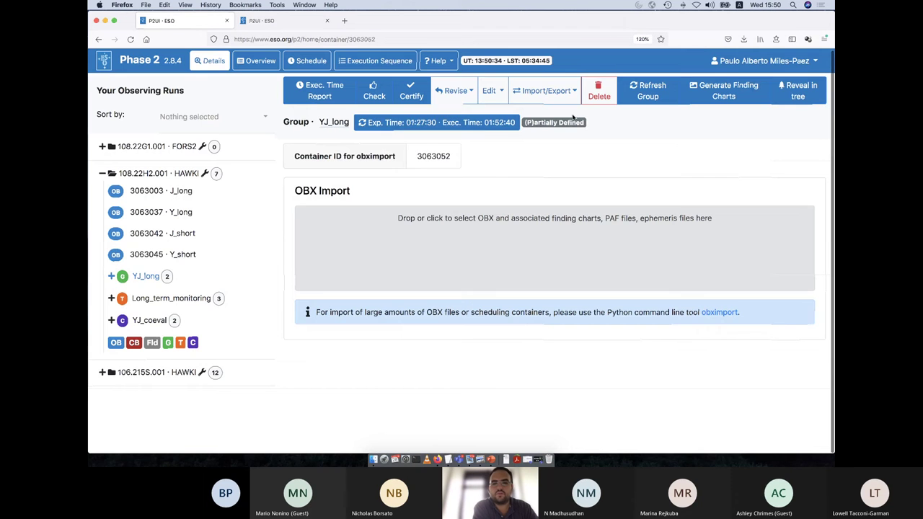
pyautogui.click(411, 90)
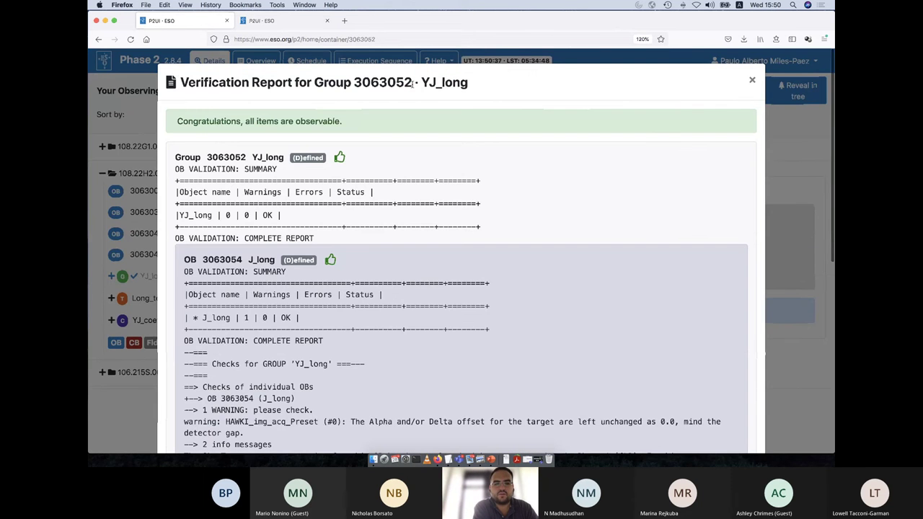
pyautogui.click(752, 83)
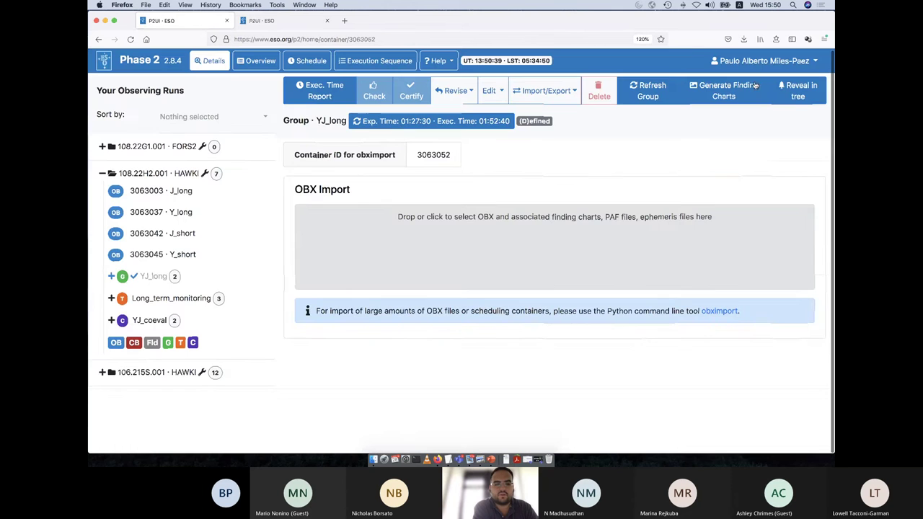
pyautogui.click(111, 277)
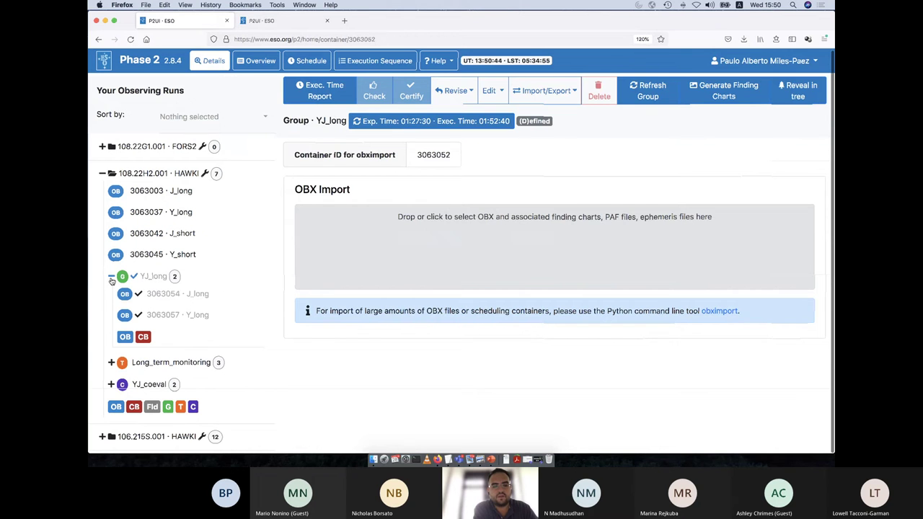
pyautogui.click(151, 294)
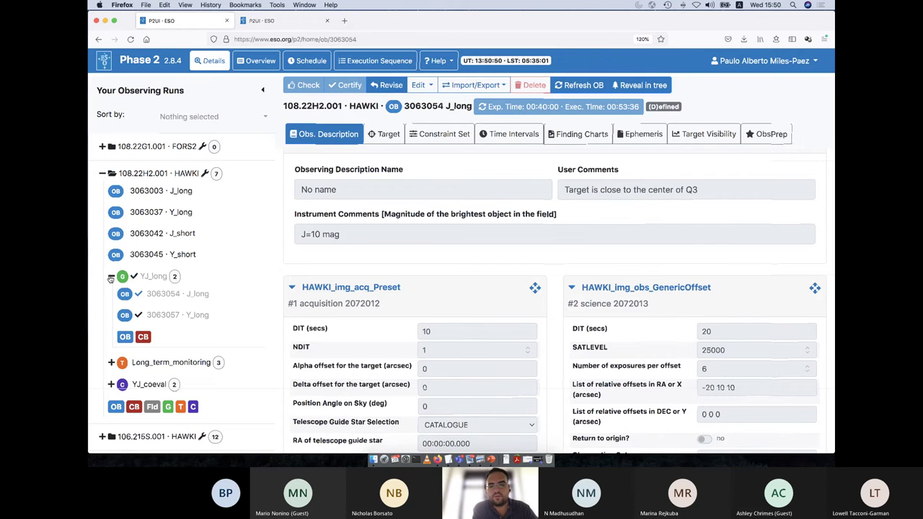
pyautogui.click(110, 279)
# Check and certify the Long_term_monitoring time link
pyautogui.click(148, 301)
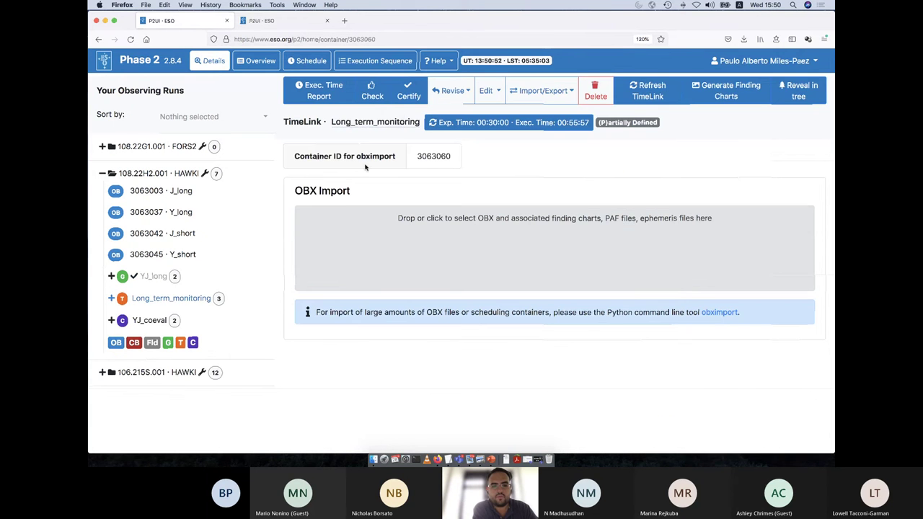
pyautogui.click(372, 90)
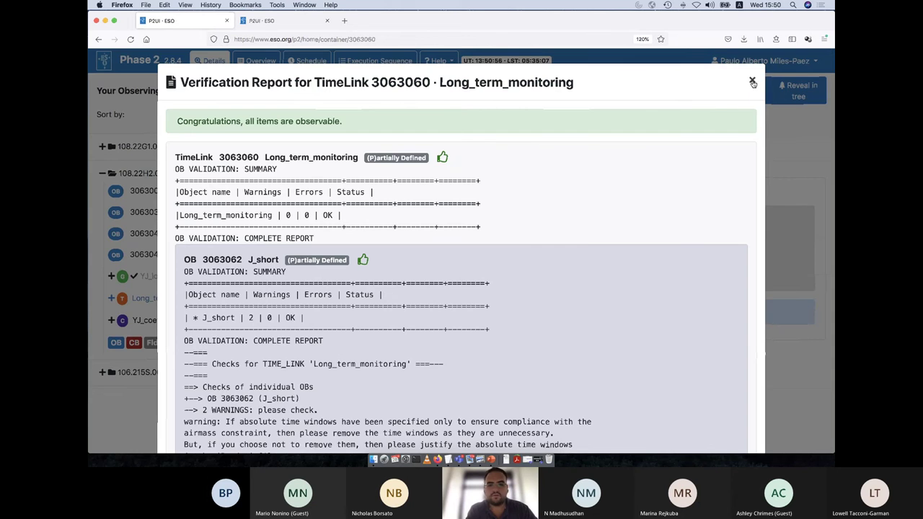
pyautogui.click(752, 82)
pyautogui.click(399, 87)
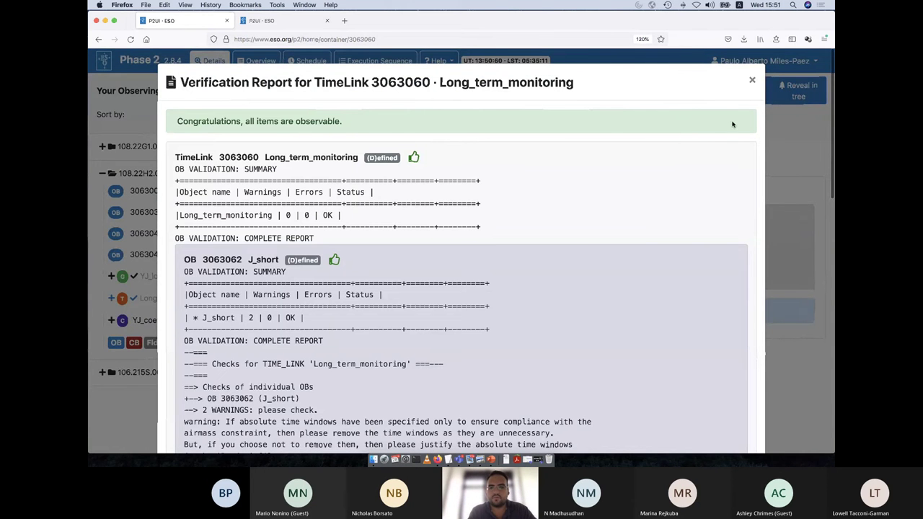
pyautogui.click(152, 247)
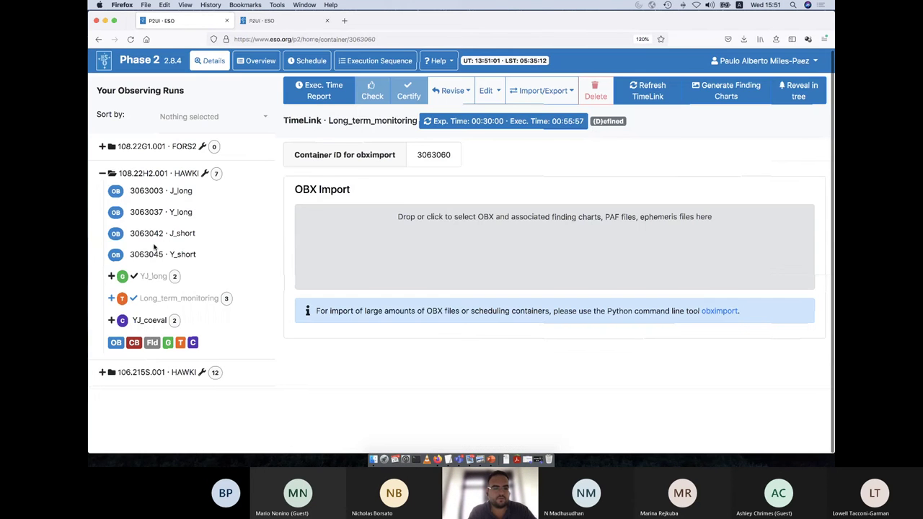
# Check and certify the YJ_coeval concatenation
pyautogui.click(150, 320)
pyautogui.click(372, 92)
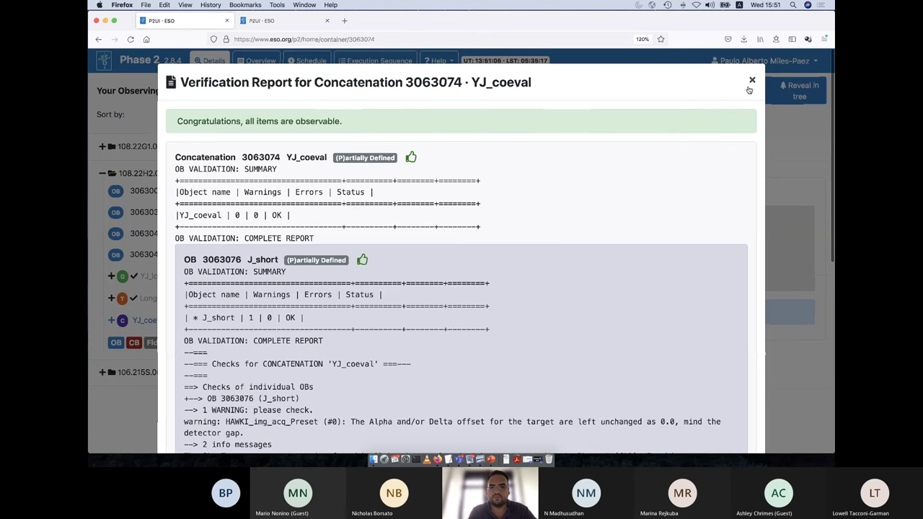
pyautogui.click(750, 88)
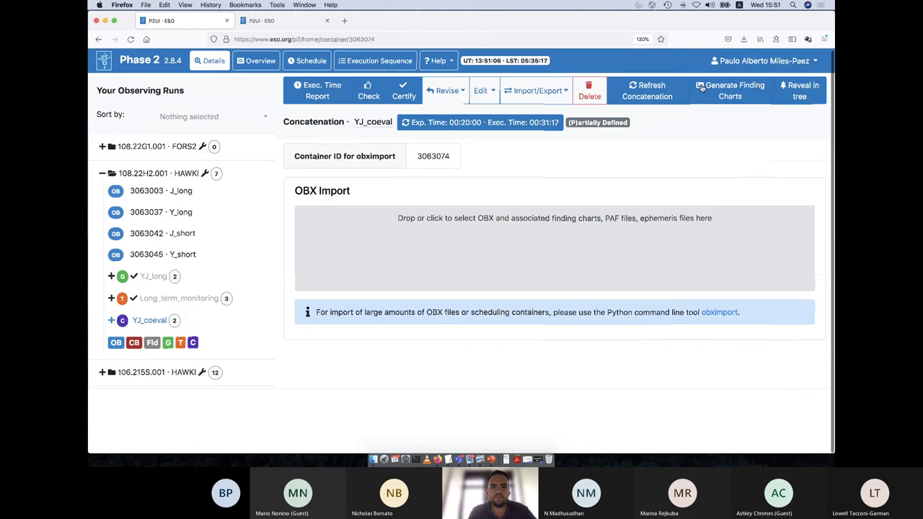
pyautogui.click(368, 91)
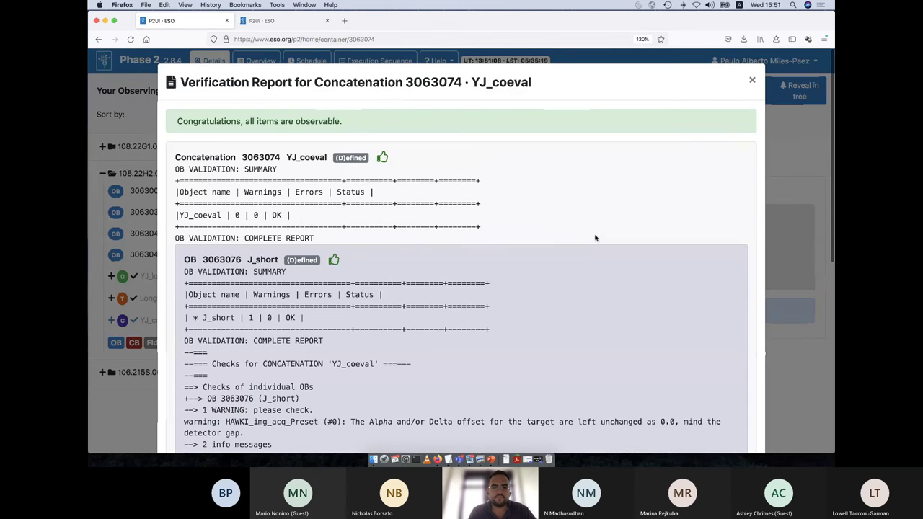
pyautogui.click(752, 80)
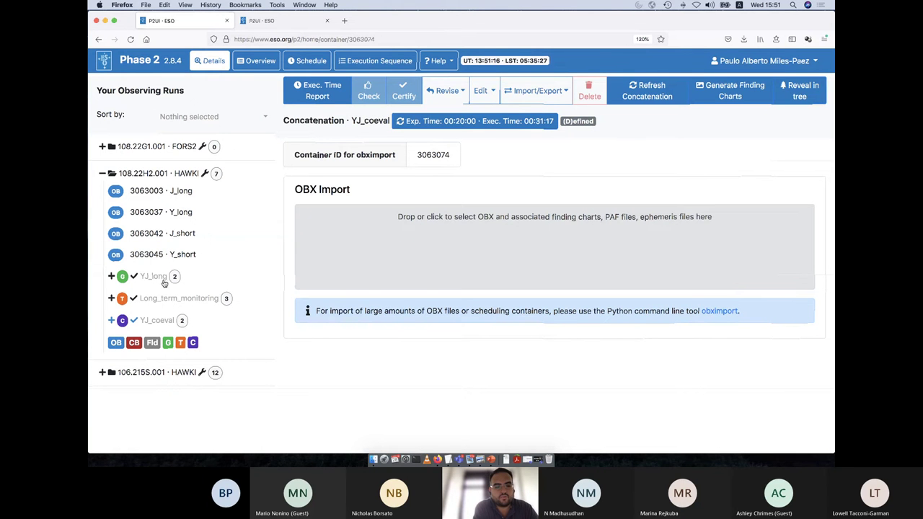
# Delete the standalone OBs J_long (3063003) and Y_long (3063037)
pyautogui.click(173, 191)
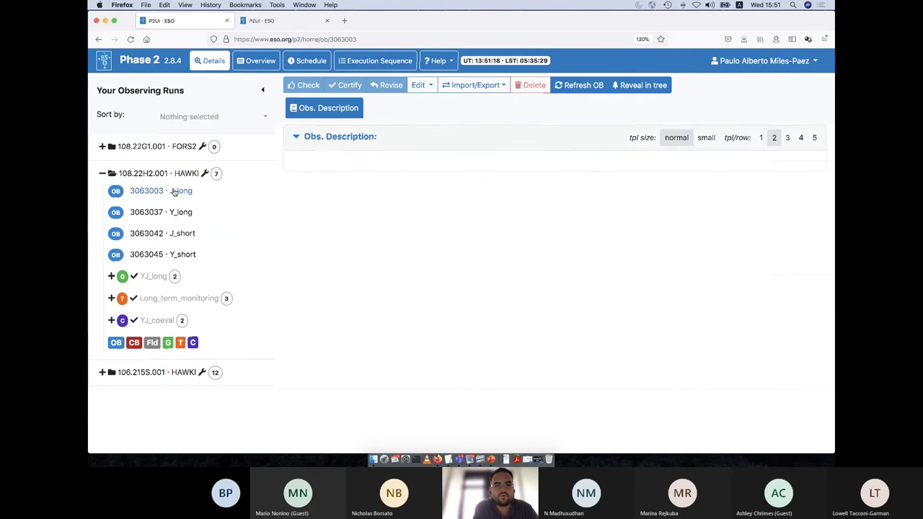
pyautogui.click(531, 84)
pyautogui.click(553, 282)
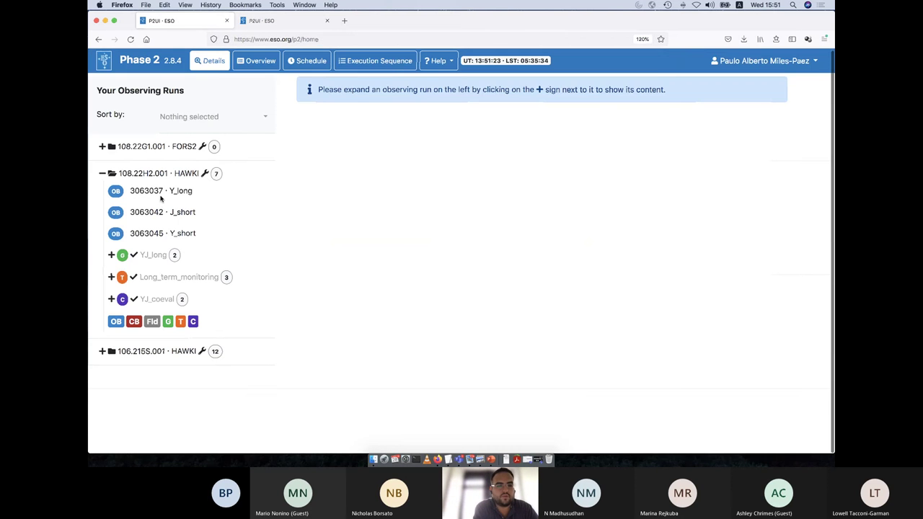
pyautogui.click(160, 194)
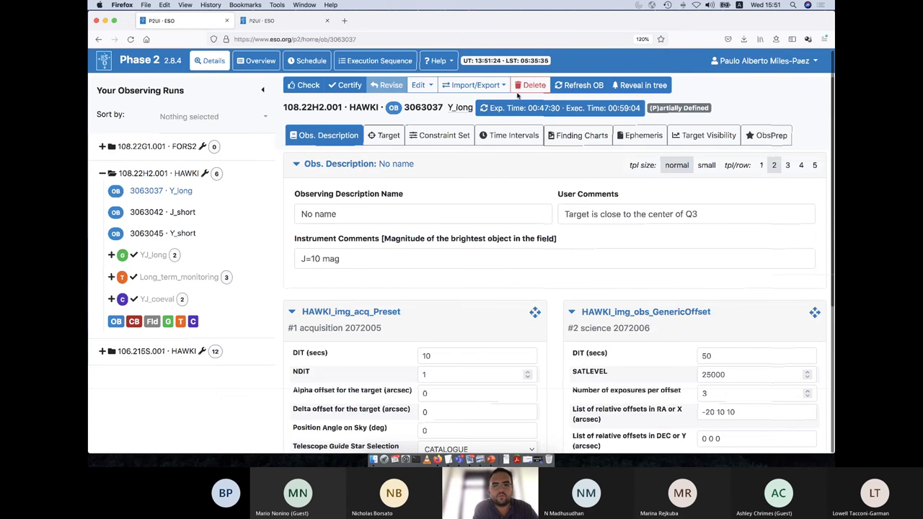
pyautogui.click(531, 84)
pyautogui.click(559, 281)
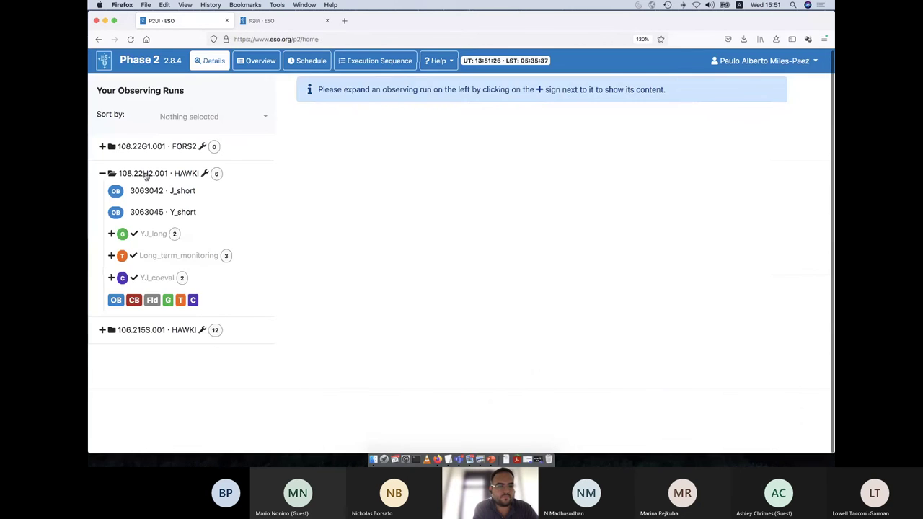
# Delete the standalone OBs J_short (3063042) and Y_short (3063045)
pyautogui.click(167, 191)
pyautogui.click(531, 84)
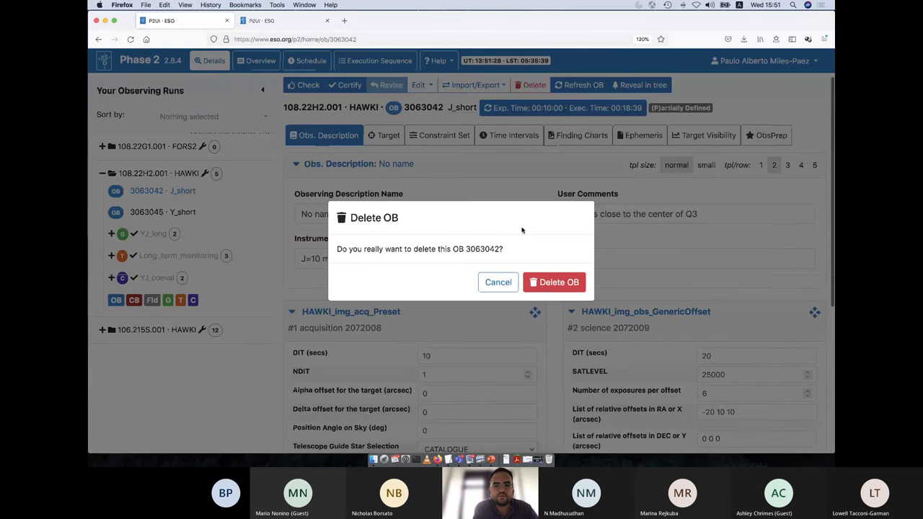
pyautogui.click(556, 282)
pyautogui.click(148, 190)
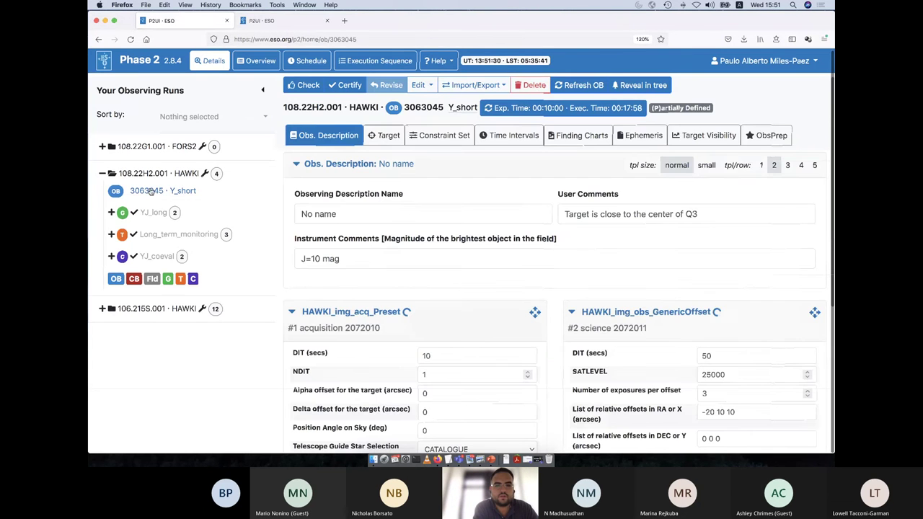
pyautogui.click(532, 85)
pyautogui.click(555, 282)
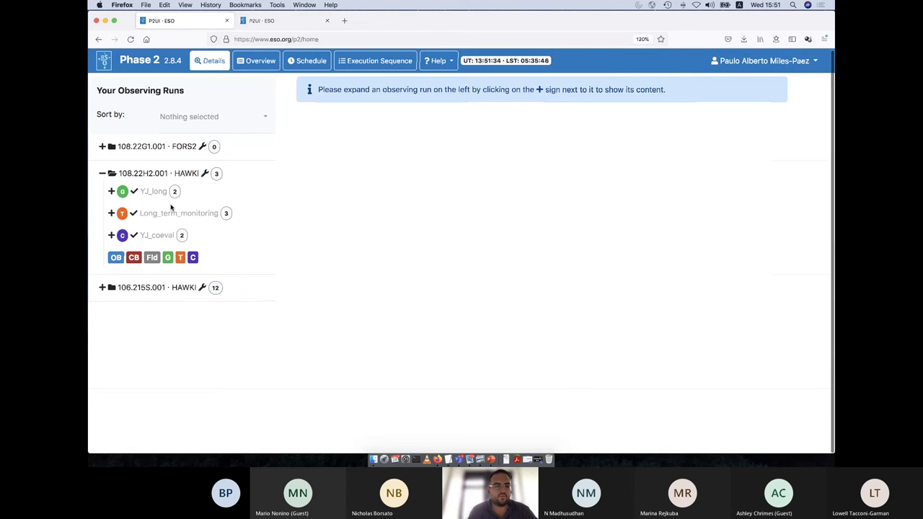
# Recalculate run 108.22H2.001's times and set the Readme estimated total execution time to 3.3 hours
pyautogui.click(183, 175)
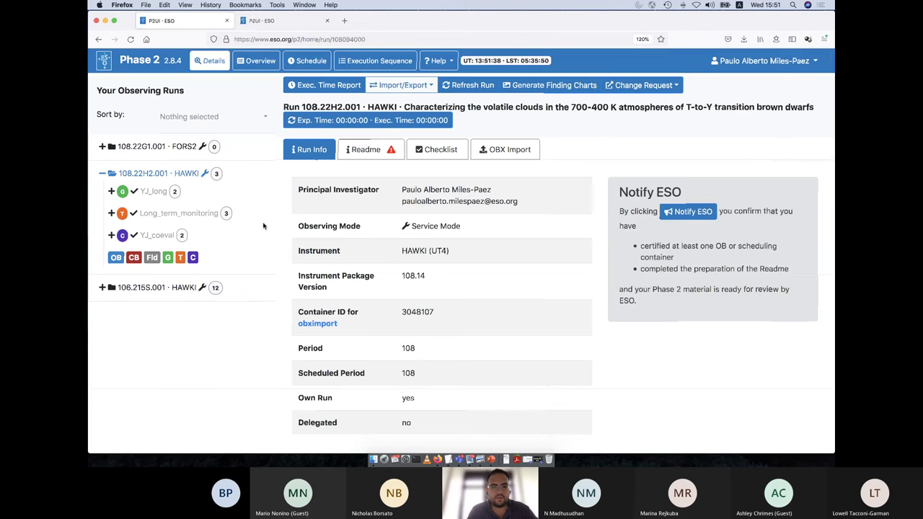
pyautogui.click(366, 124)
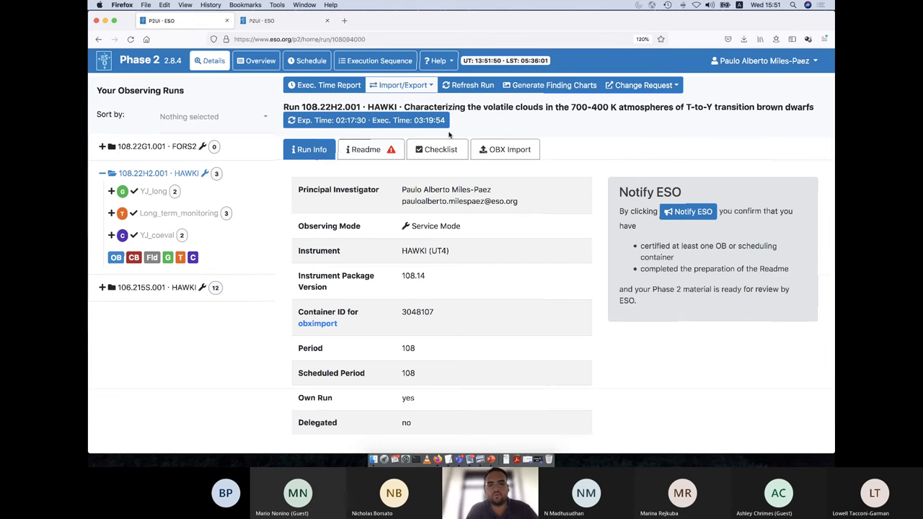
pyautogui.click(361, 152)
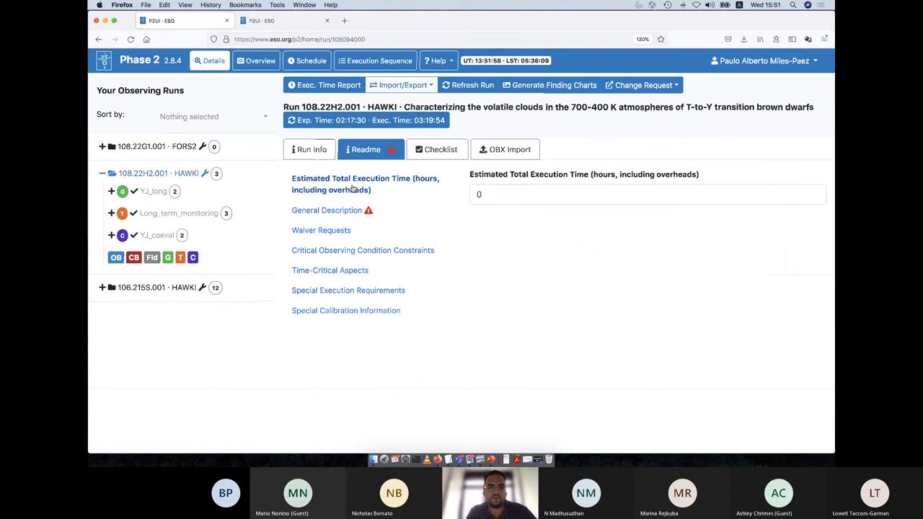
pyautogui.click(478, 194)
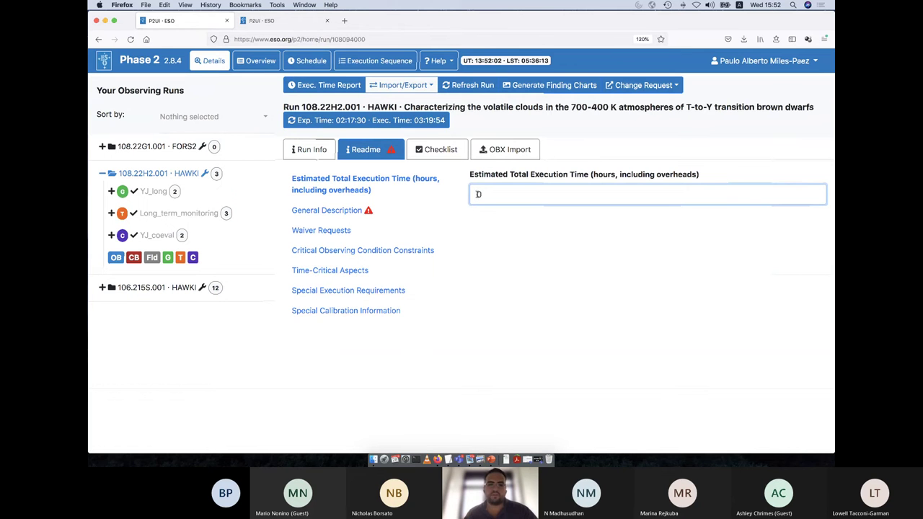
pyautogui.press('BackSpace')
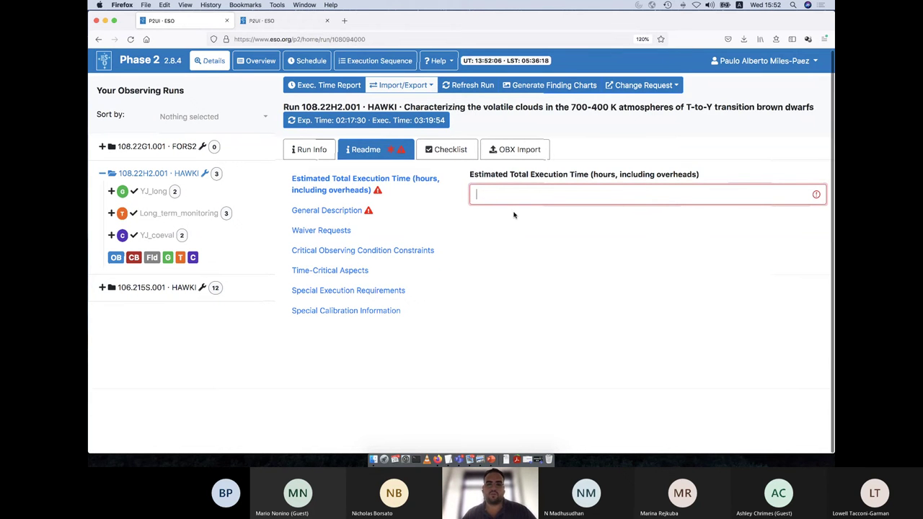
pyautogui.write('3')
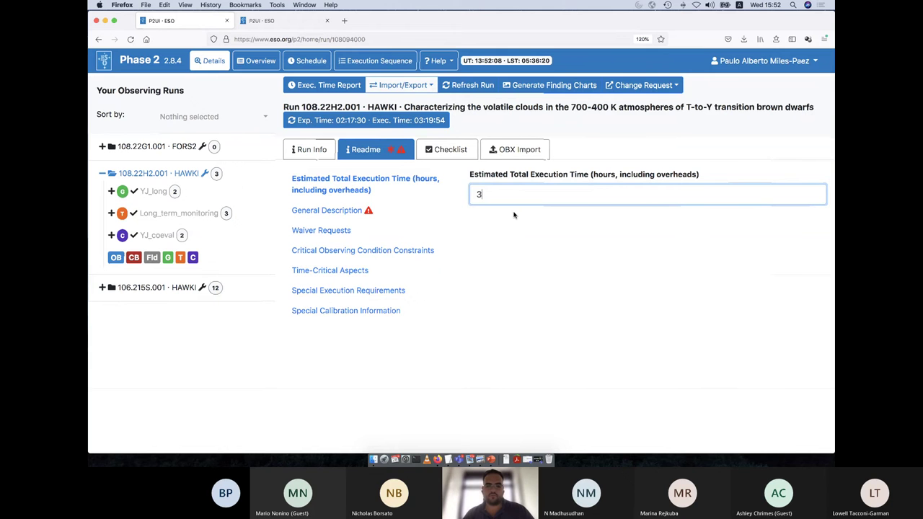
pyautogui.write('.3')
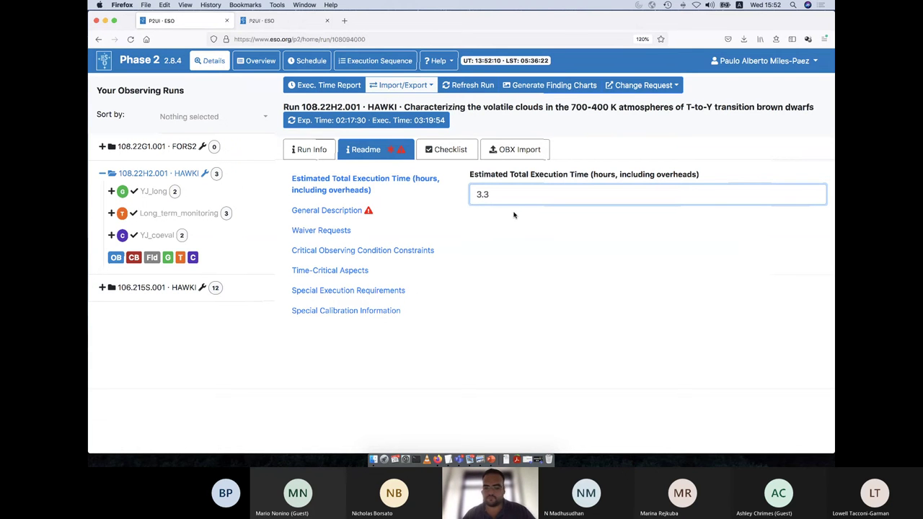
# Start the General Description with 'Photometric monitoring in different cadences and bands of BDs.'
pyautogui.click(318, 211)
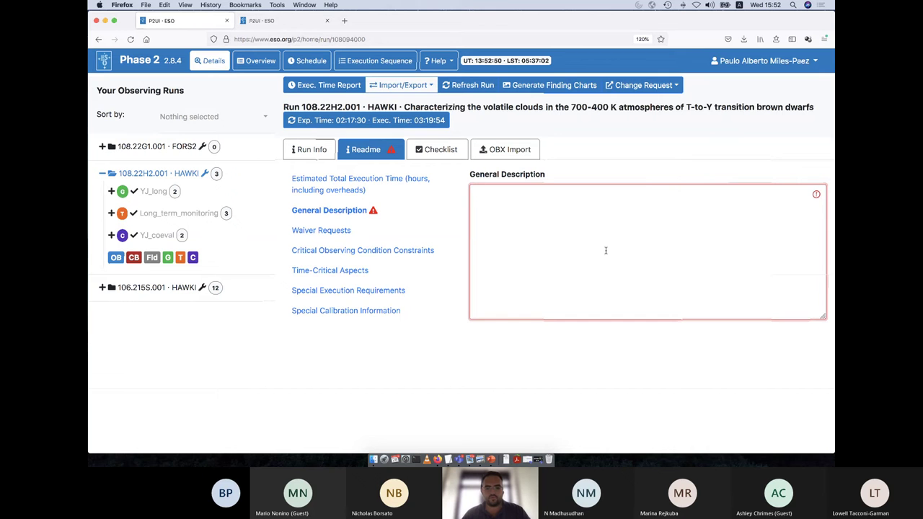
pyautogui.write('P')
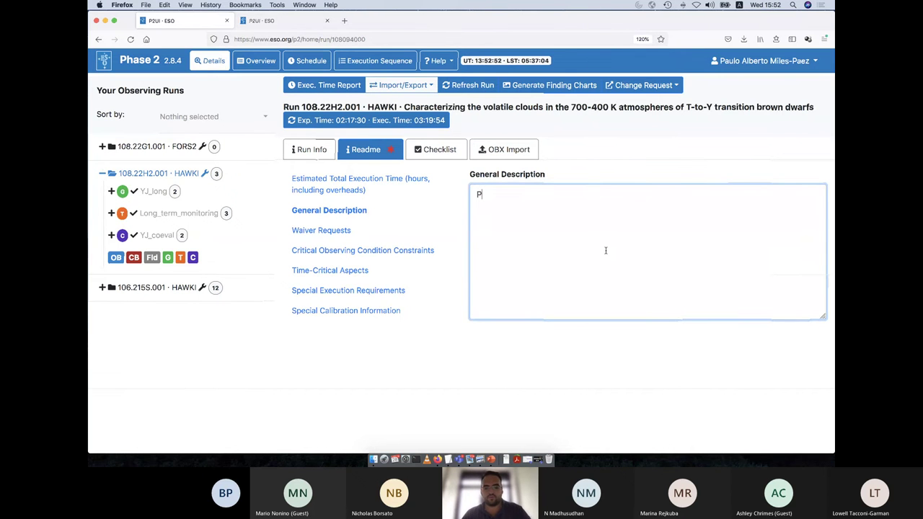
pyautogui.write('hotometri')
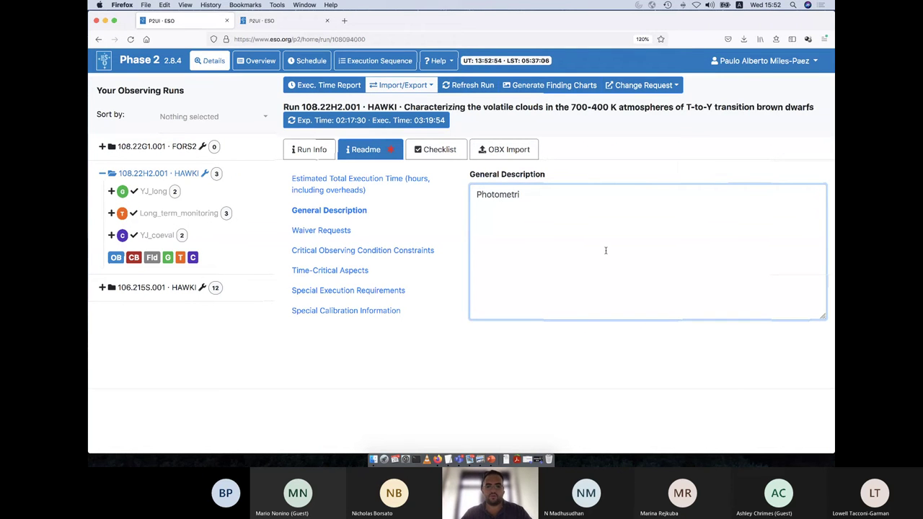
pyautogui.write('c monitring')
pyautogui.press('BackSpace')
pyautogui.press('BackSpace')
pyautogui.press('BackSpace')
pyautogui.write('oring')
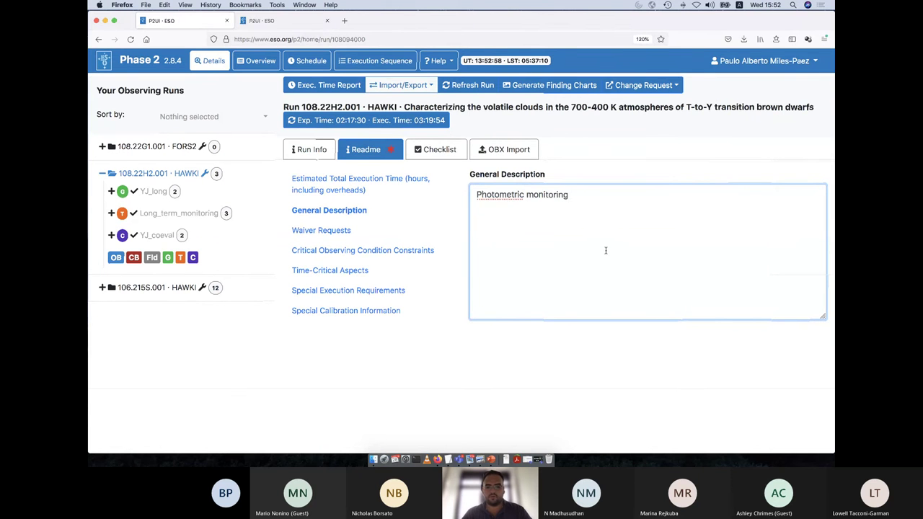
pyautogui.write(' in different cadences a')
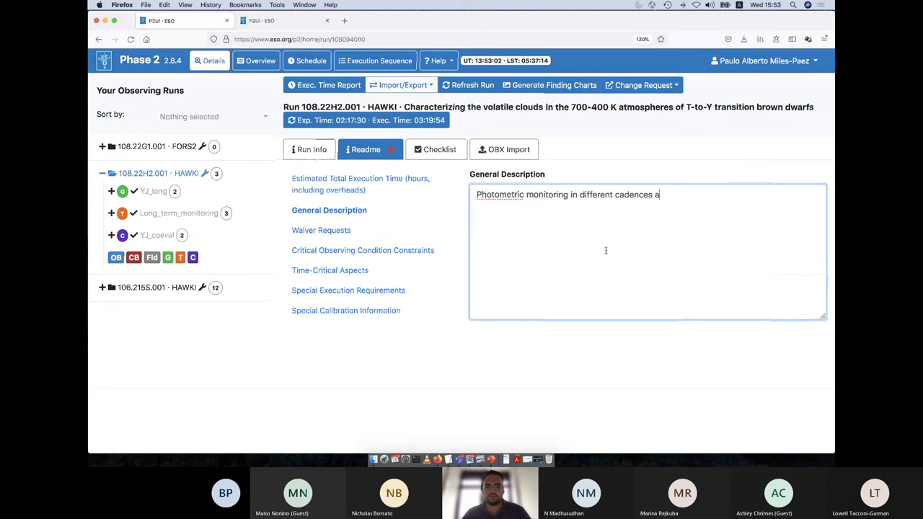
pyautogui.write('nd bands of BDs.')
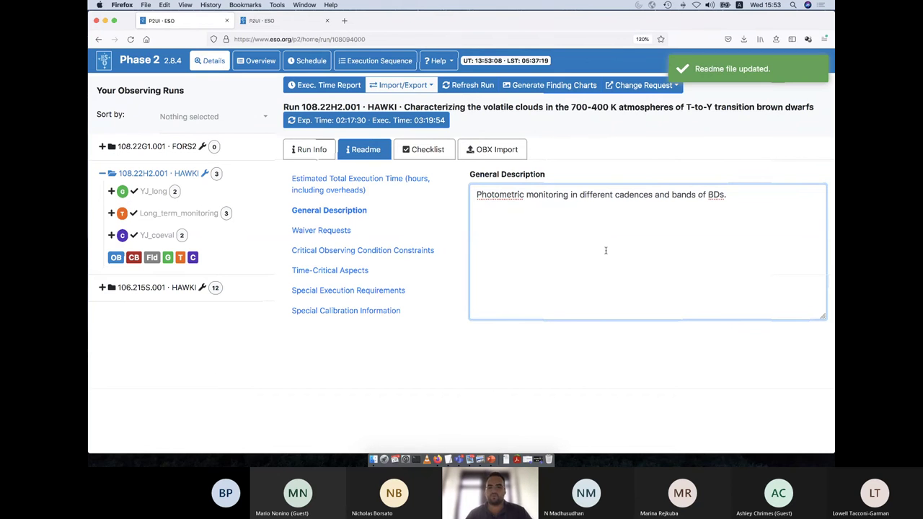
pyautogui.press('Return')
pyautogui.press('Return')
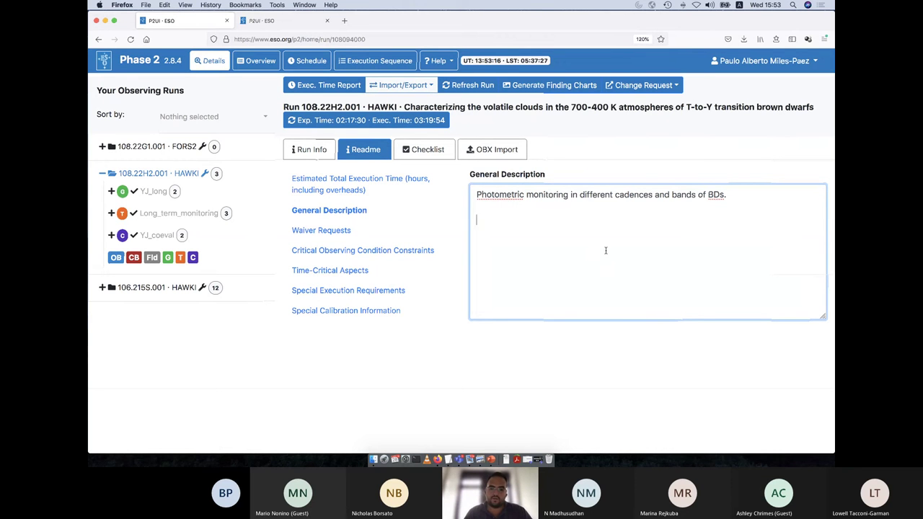
# Add 'Targets fall in the center of Q3' and 'Please modify integration time accordingly if sky level is > 10k'
pyautogui.write('Targets ')
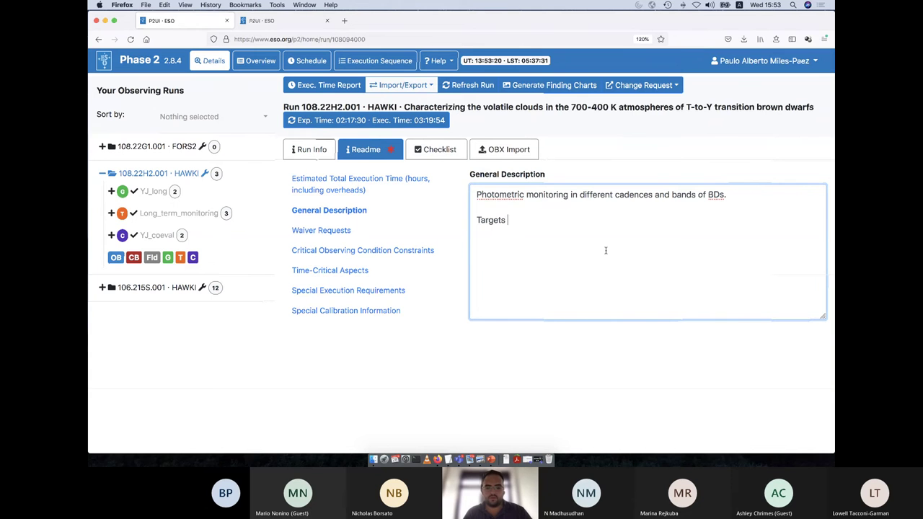
pyautogui.write('f')
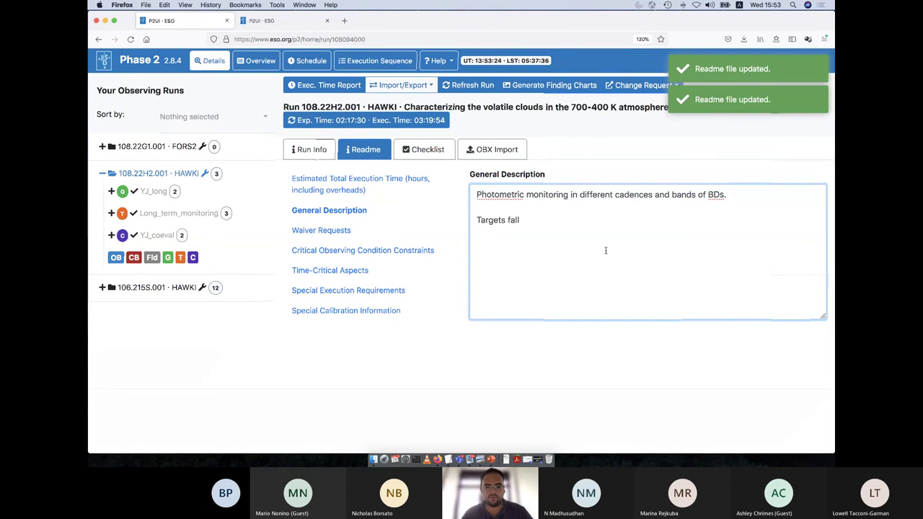
pyautogui.write('all ')
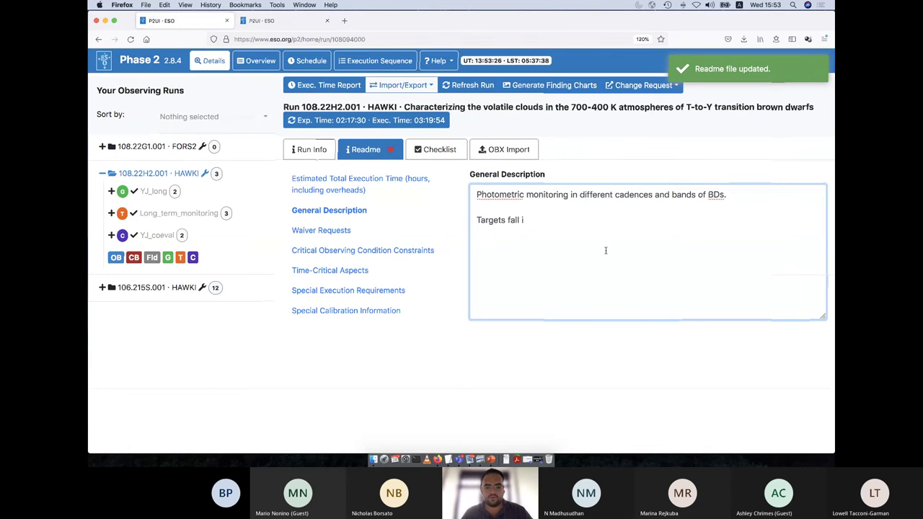
pyautogui.write('in the center of')
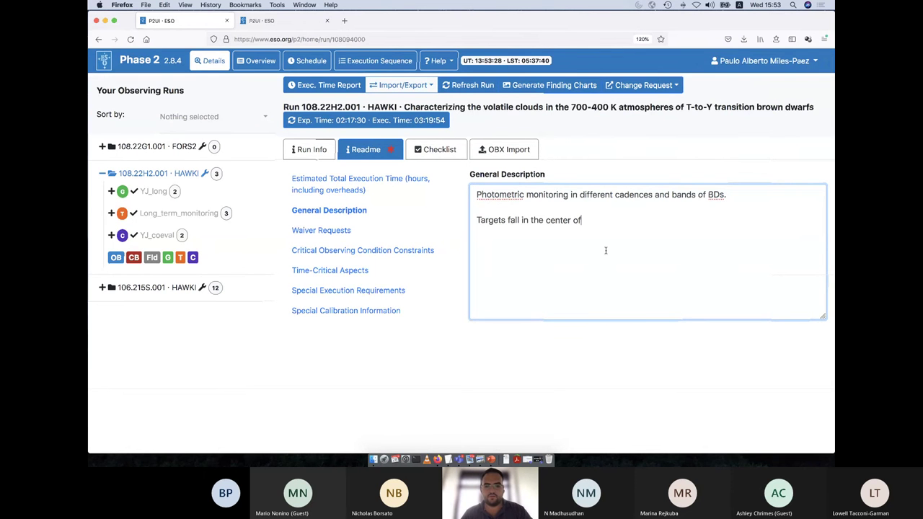
pyautogui.write(' Q3')
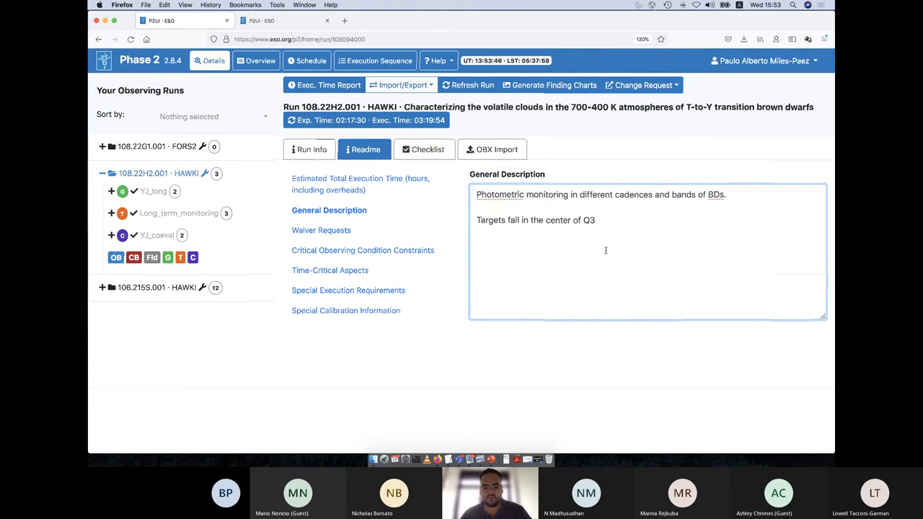
pyautogui.press('Return')
pyautogui.press('Return')
pyautogui.write('Please modi')
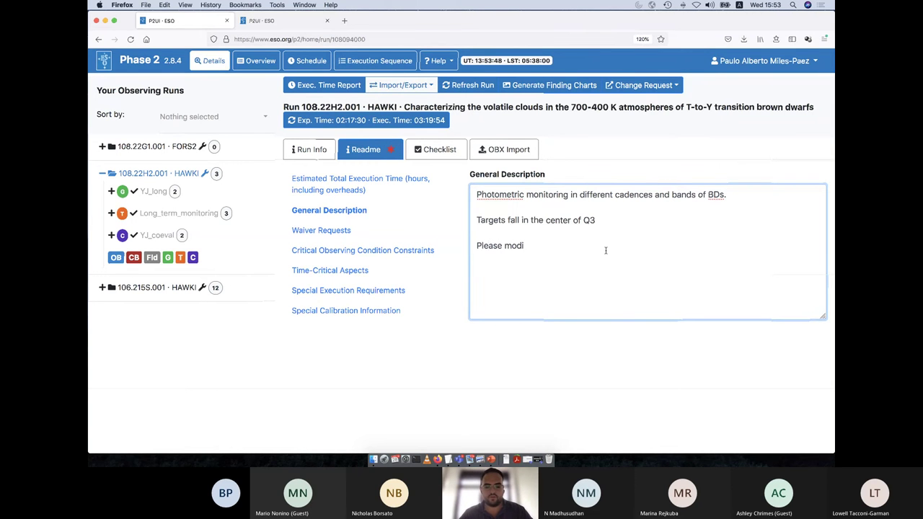
pyautogui.write('fy integration time acc')
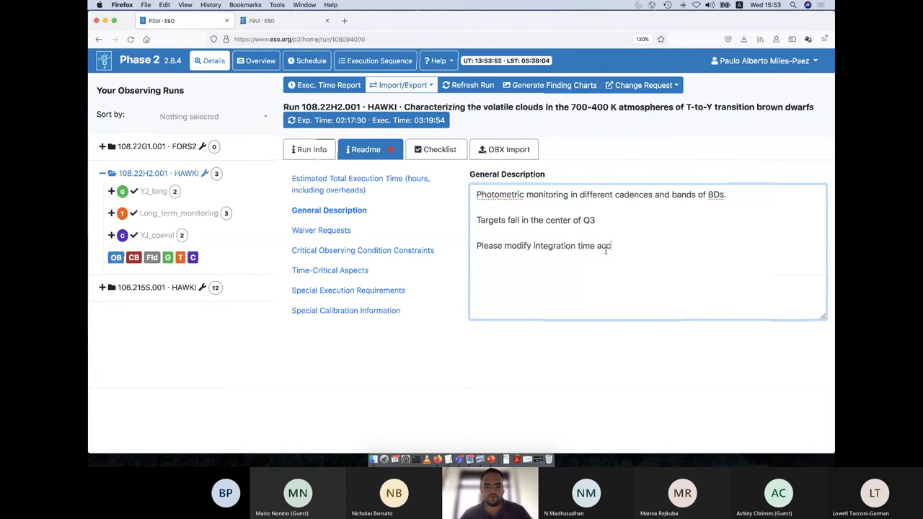
pyautogui.write('ordingly if')
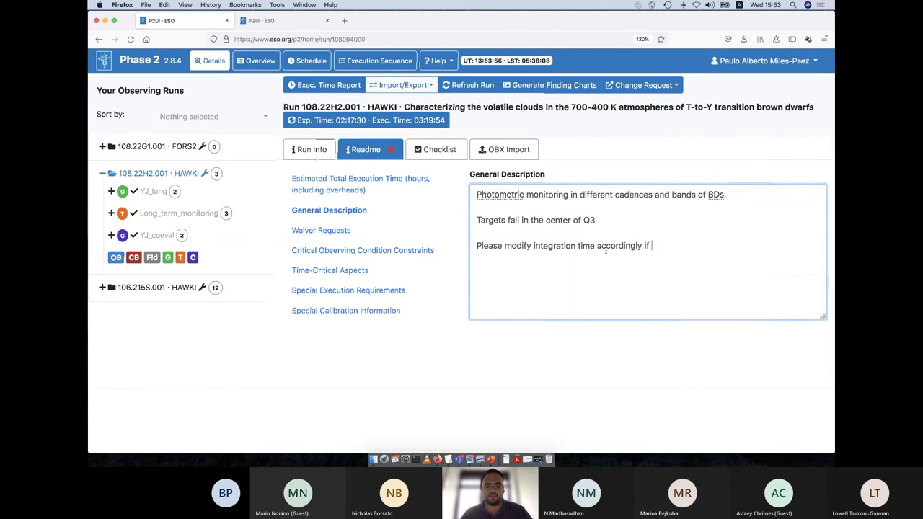
pyautogui.write('gd')
pyautogui.press('BackSpace')
pyautogui.write('sky')
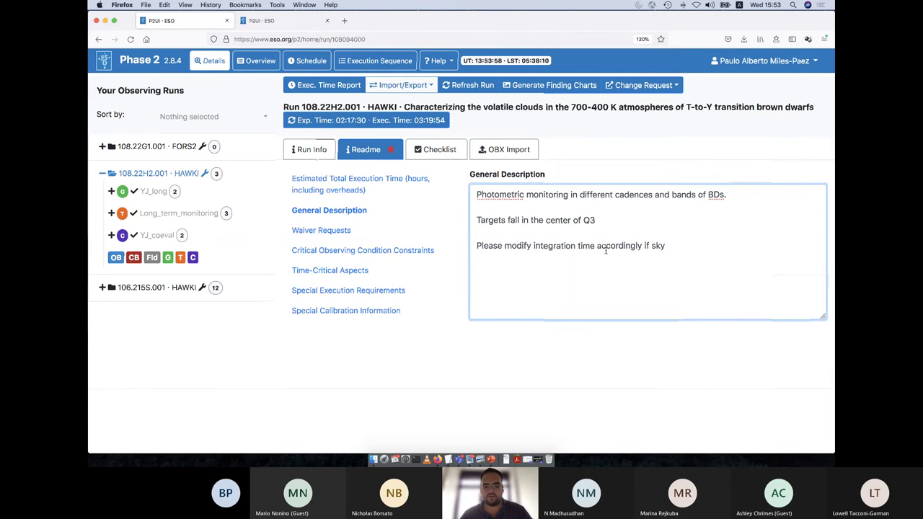
pyautogui.write(' level i')
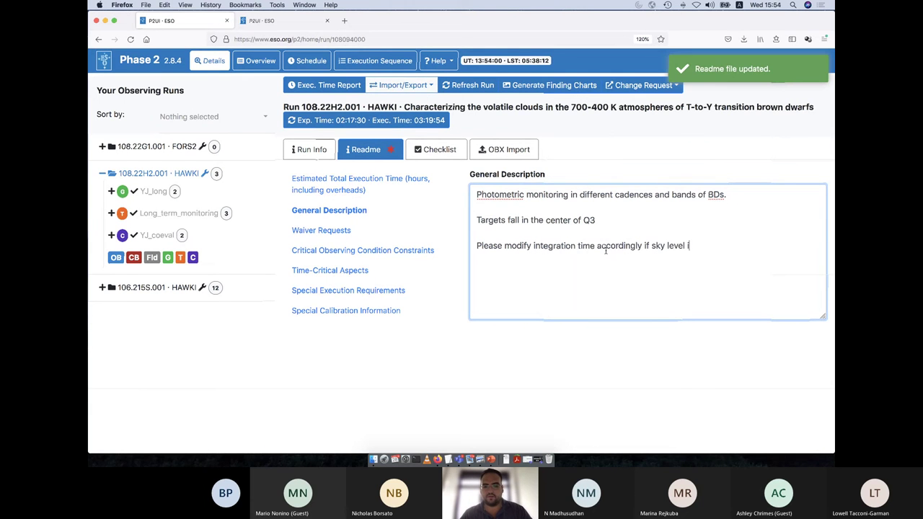
pyautogui.write('s > 10k')
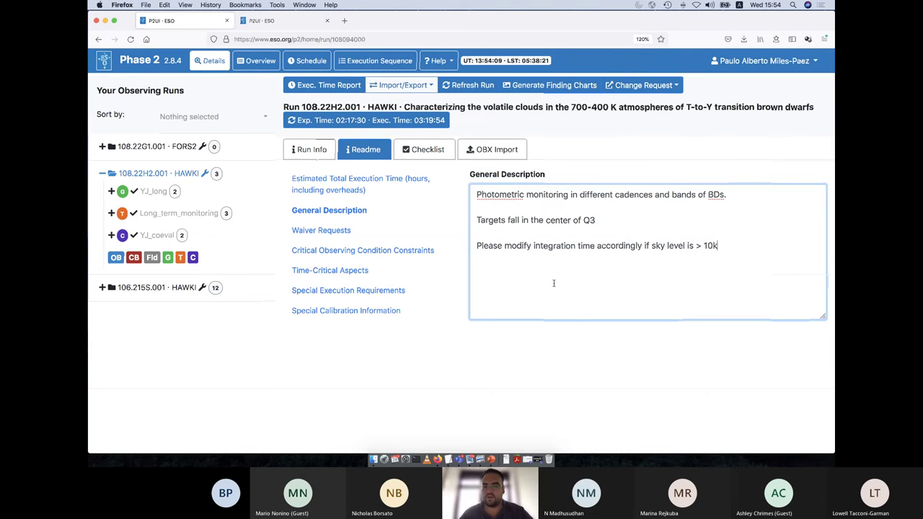
pyautogui.press('Return')
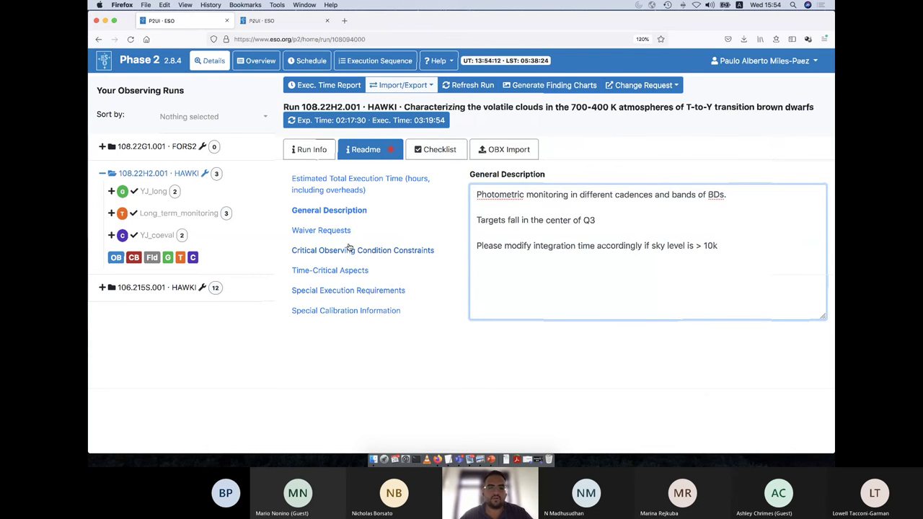
# Review the Readme sections from Waiver Requests to Special Calibration Information, all reading N/A
pyautogui.click(323, 231)
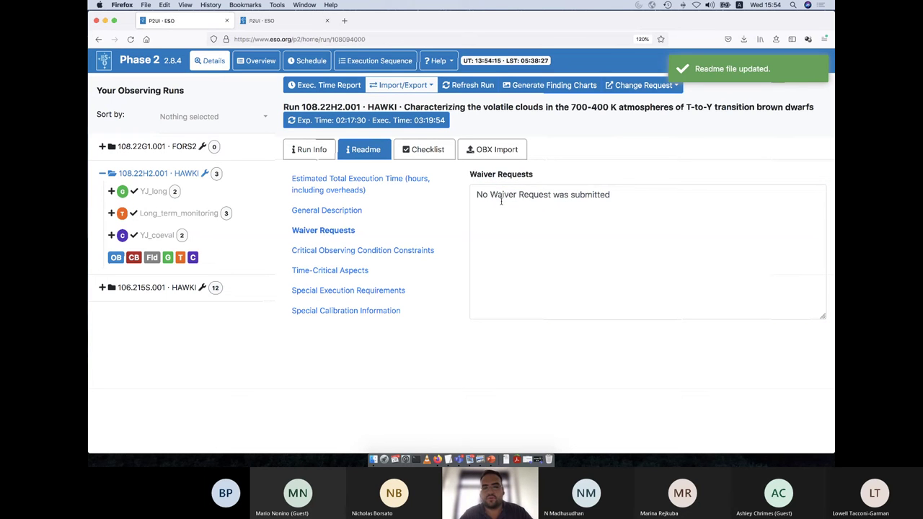
pyautogui.click(338, 254)
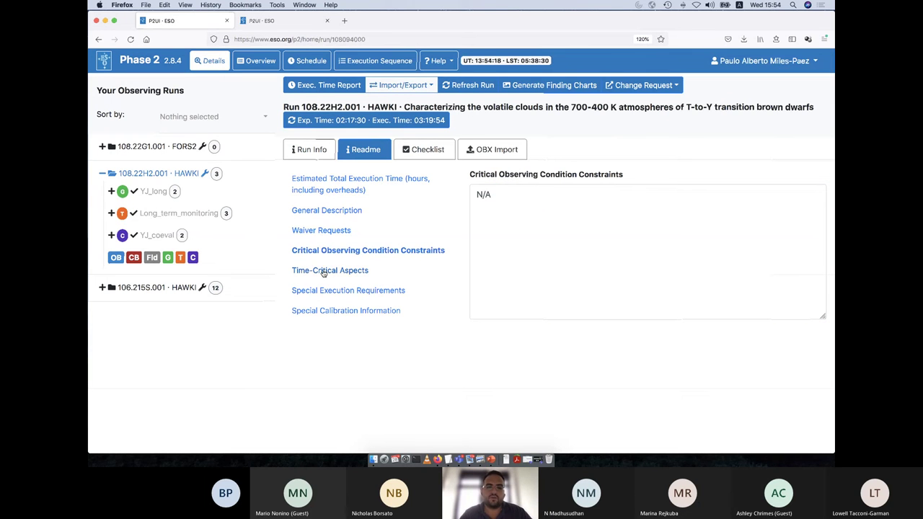
pyautogui.click(318, 272)
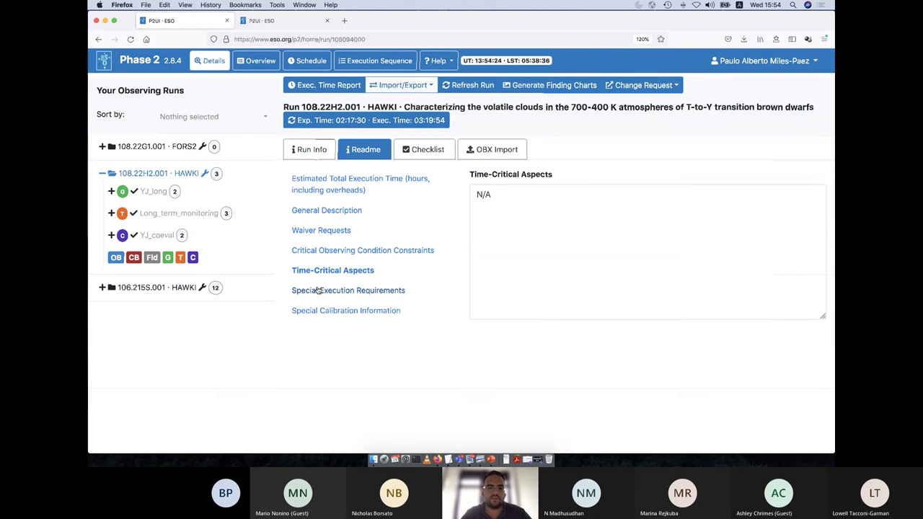
pyautogui.click(318, 290)
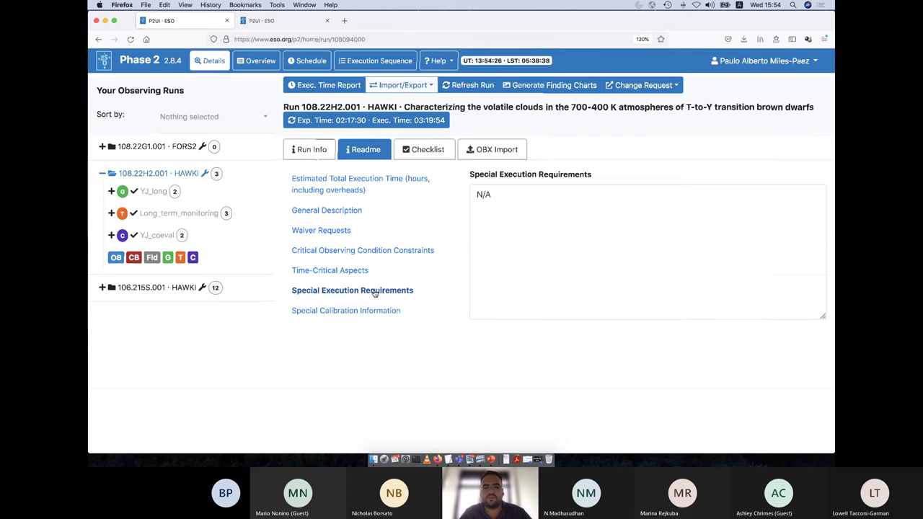
pyautogui.click(346, 312)
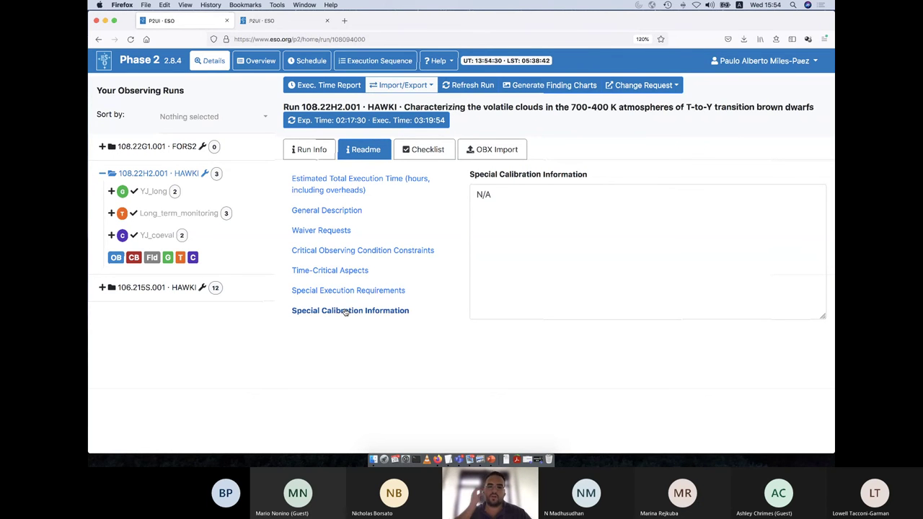
pyautogui.click(412, 153)
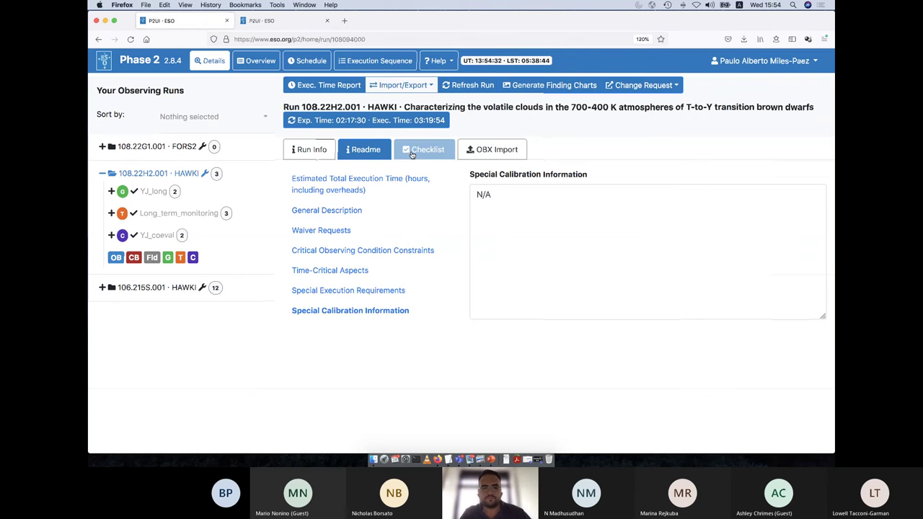
# Review the run's checklist answers, then notify ESO that the README and 7 OBs await review
pyautogui.click(358, 155)
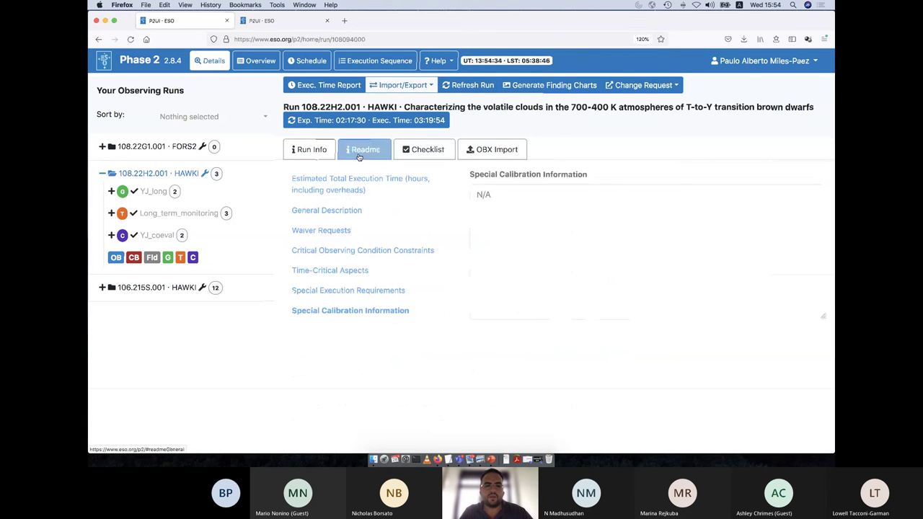
pyautogui.click(423, 149)
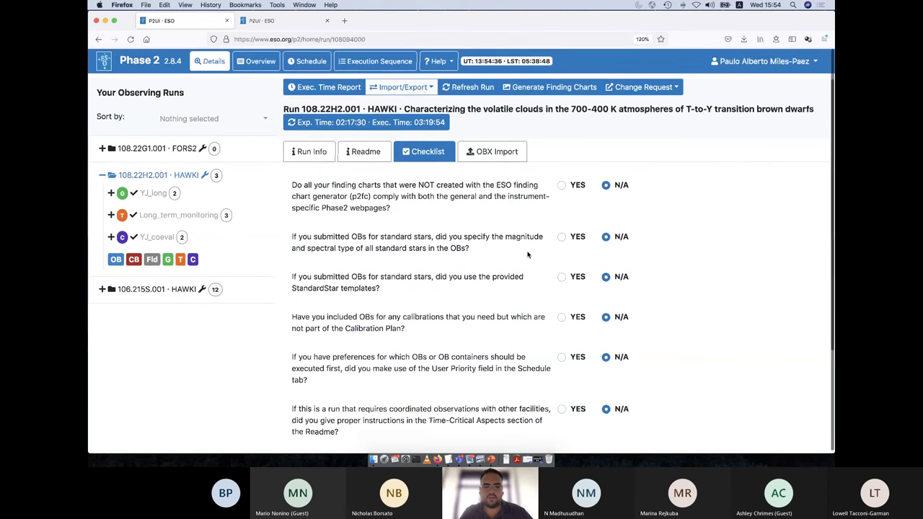
pyautogui.scroll(-1, 505, 231)
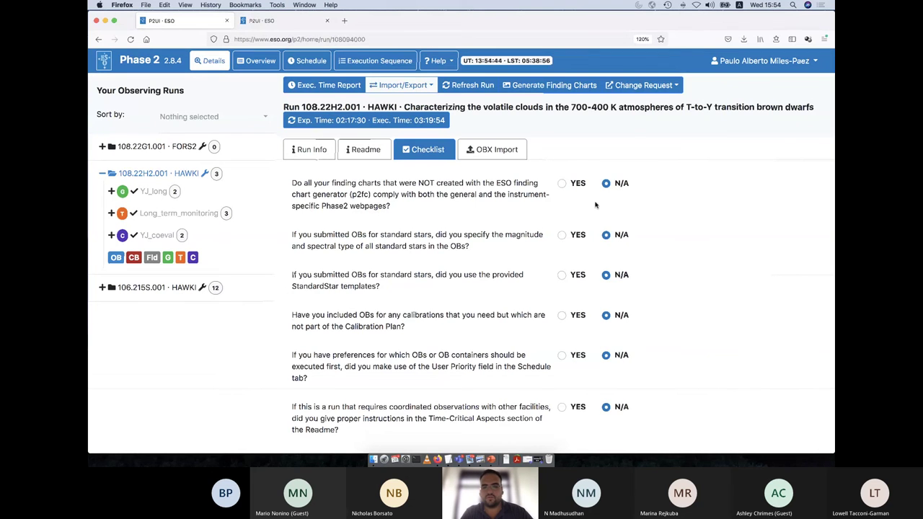
pyautogui.scroll(-3, 610, 338)
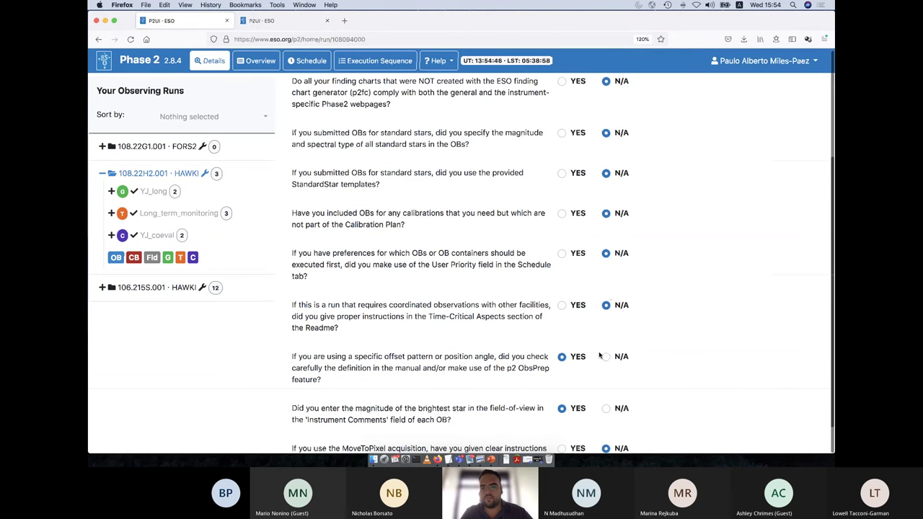
pyautogui.scroll(3, 427, 230)
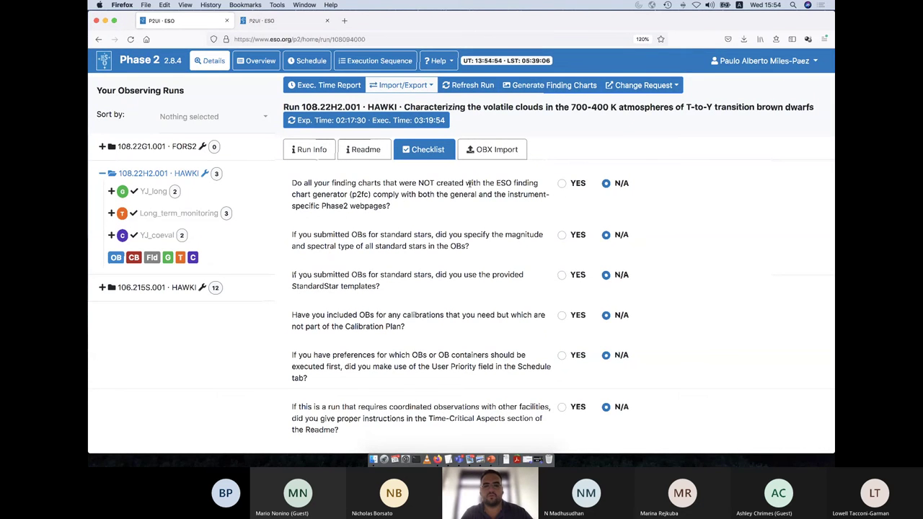
pyautogui.click(315, 158)
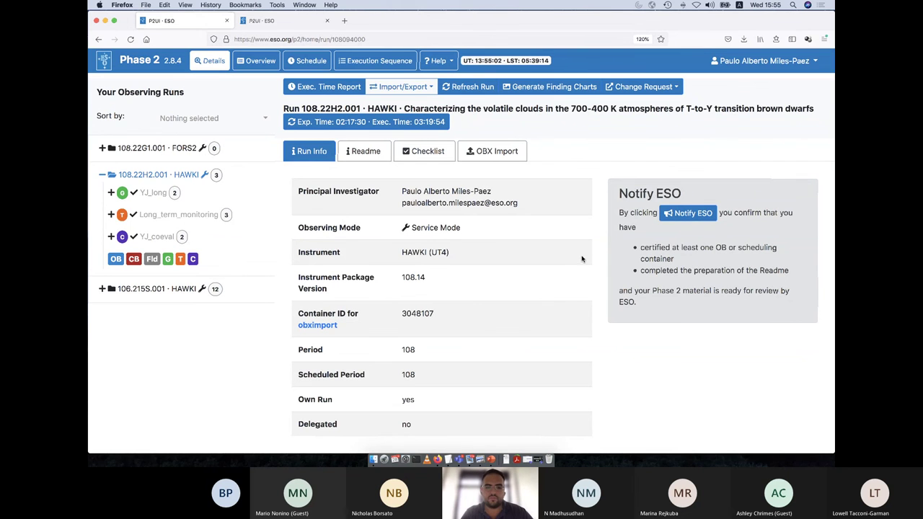
pyautogui.click(669, 215)
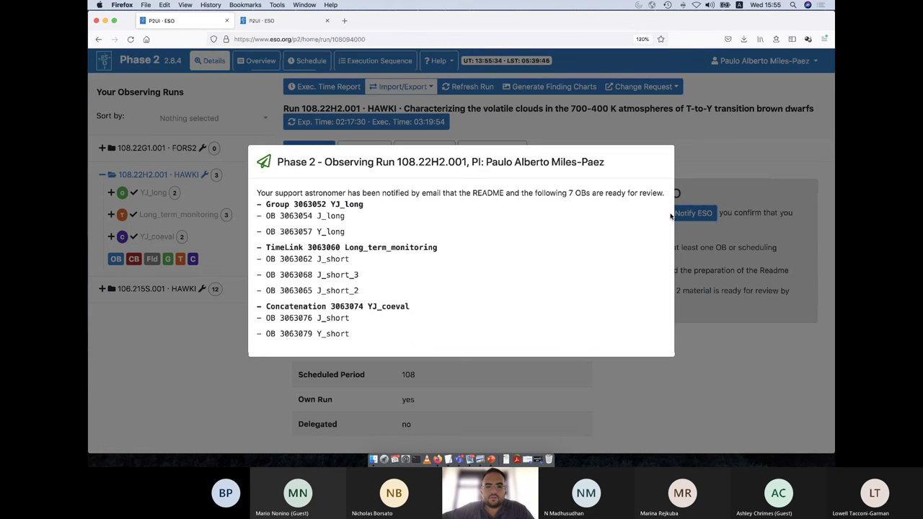